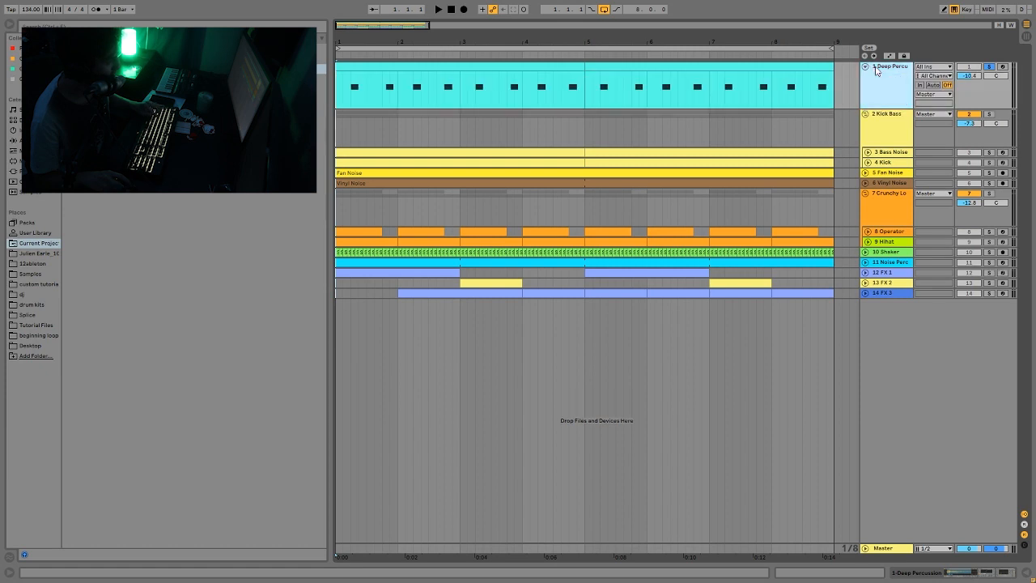
Step: Play back the soloed Deep Percussion track and show its device chain
key(space)
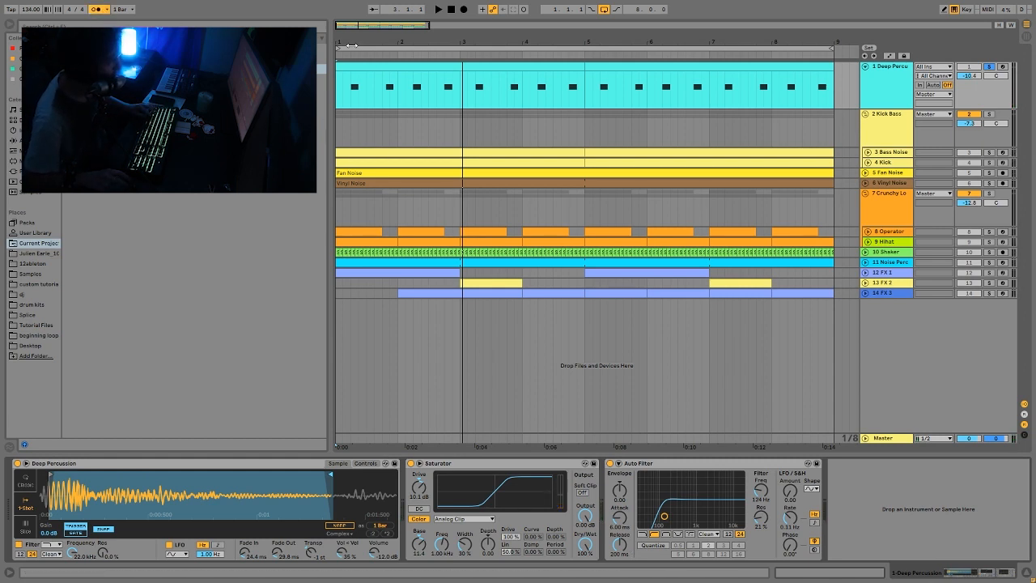
key(space)
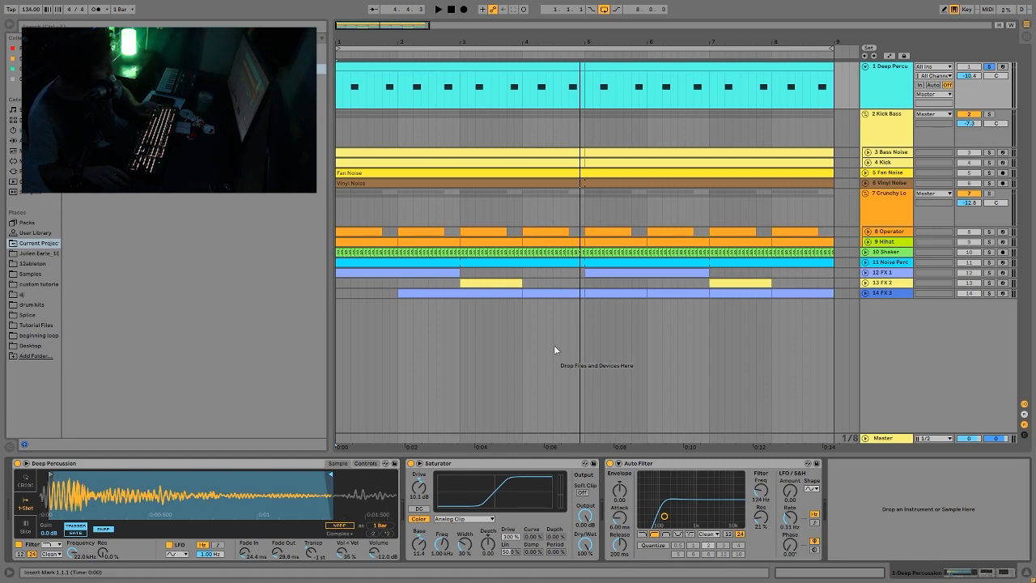
key(space)
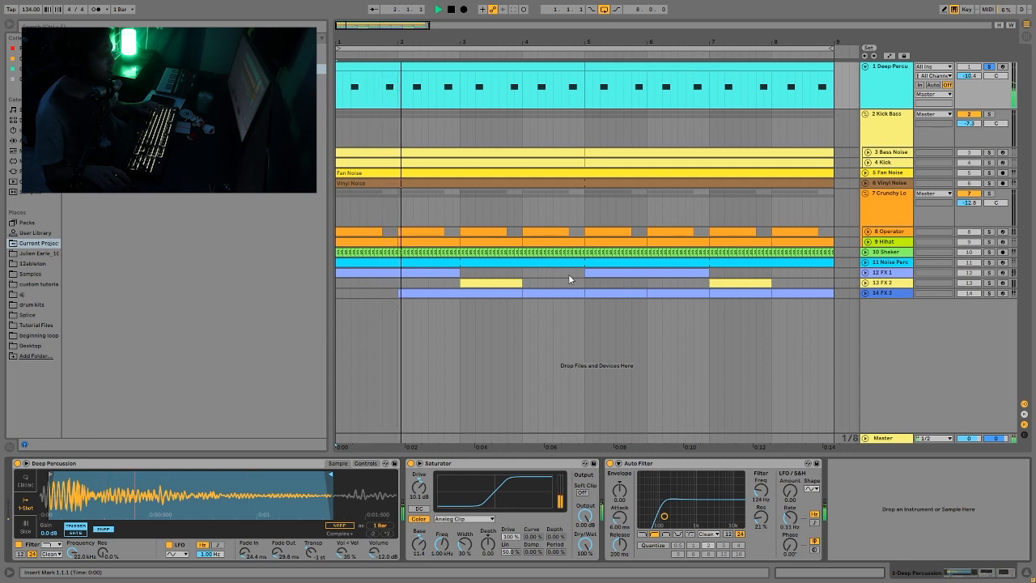
key(space)
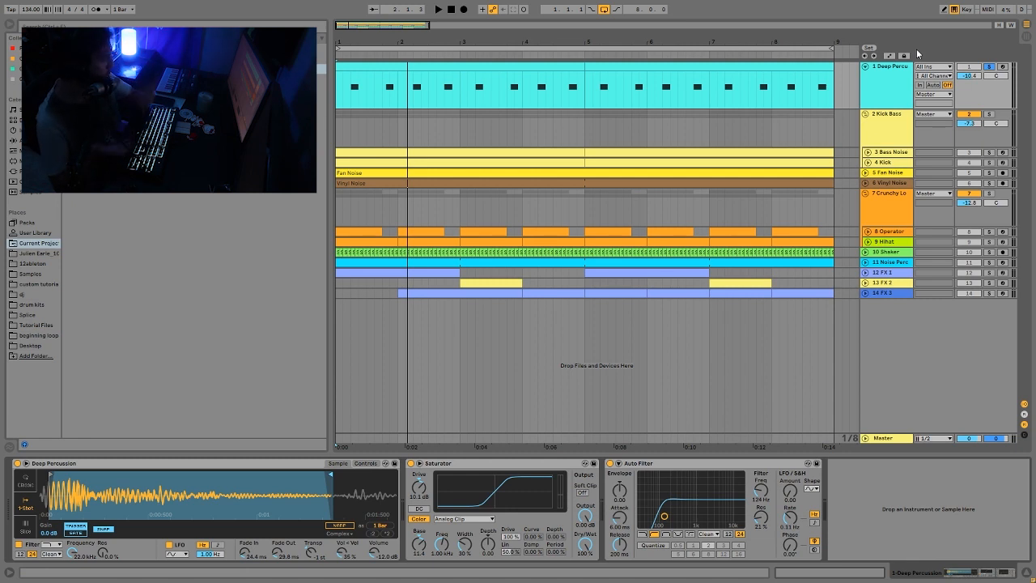
click(877, 73)
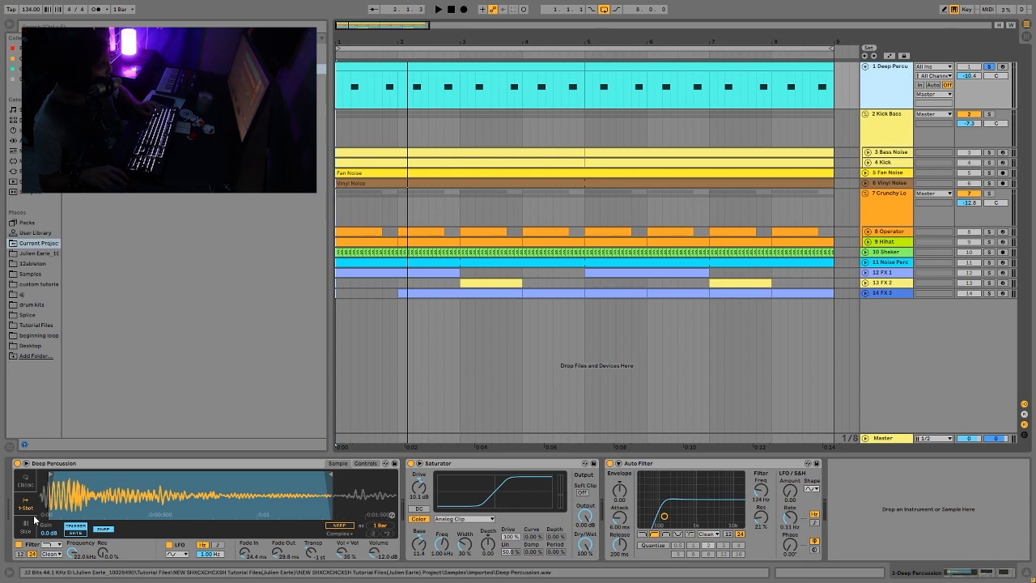
key(space)
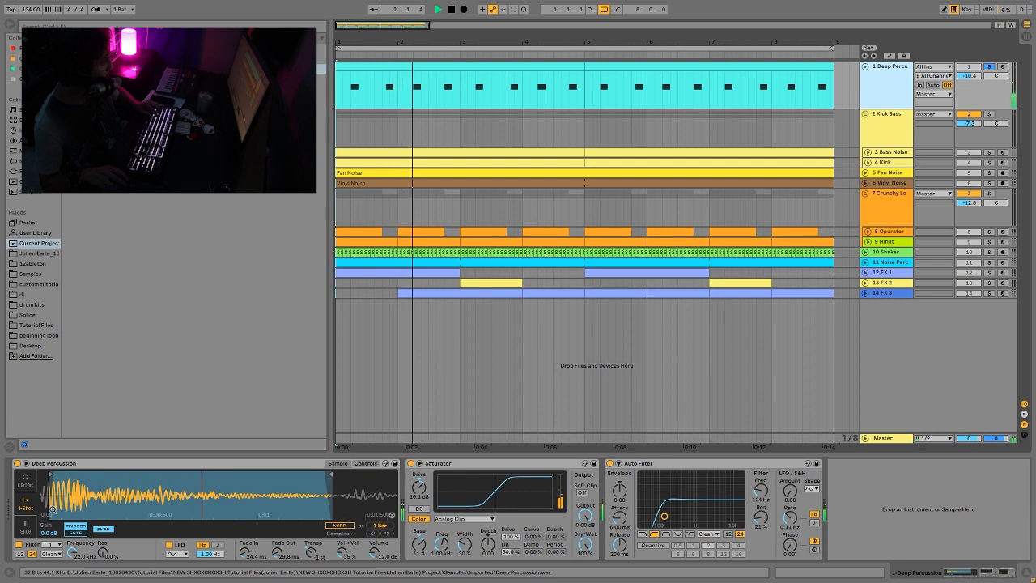
key(space)
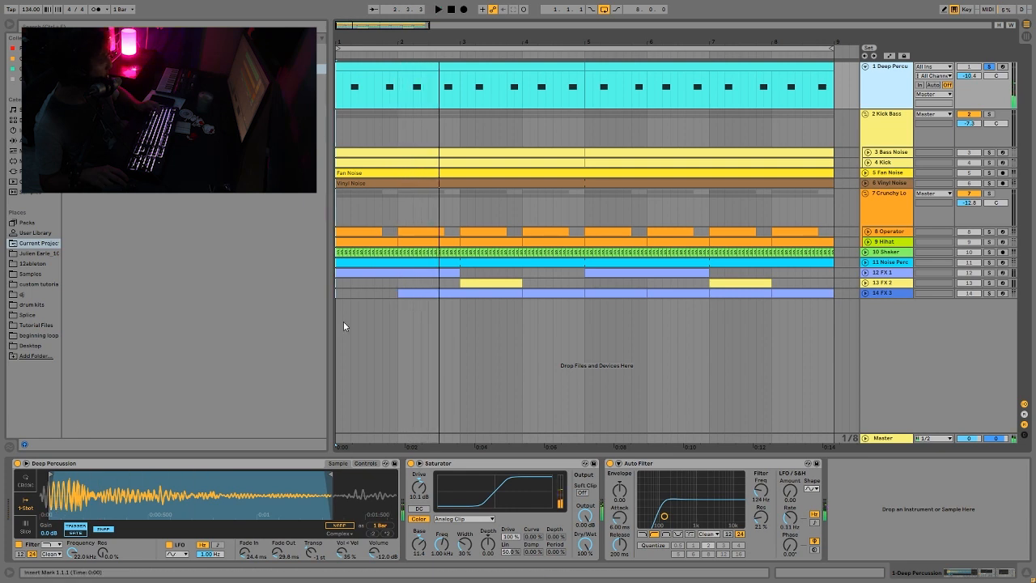
Step: Solo the Kick Bass group alongside Deep Percussion to hear them together, and return to Deep Percussion alone
click(990, 116)
key(space)
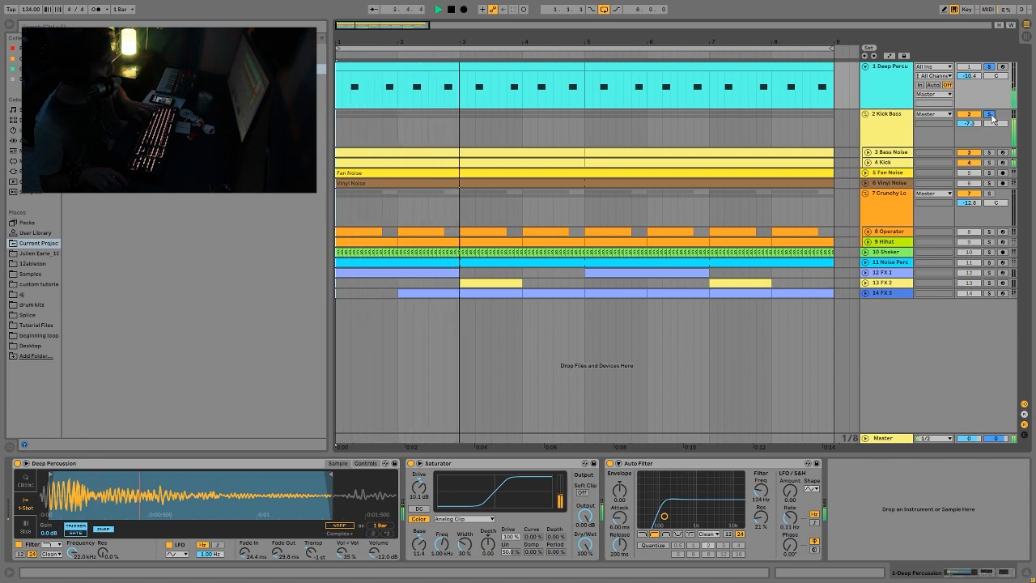
click(992, 117)
key(space)
click(907, 95)
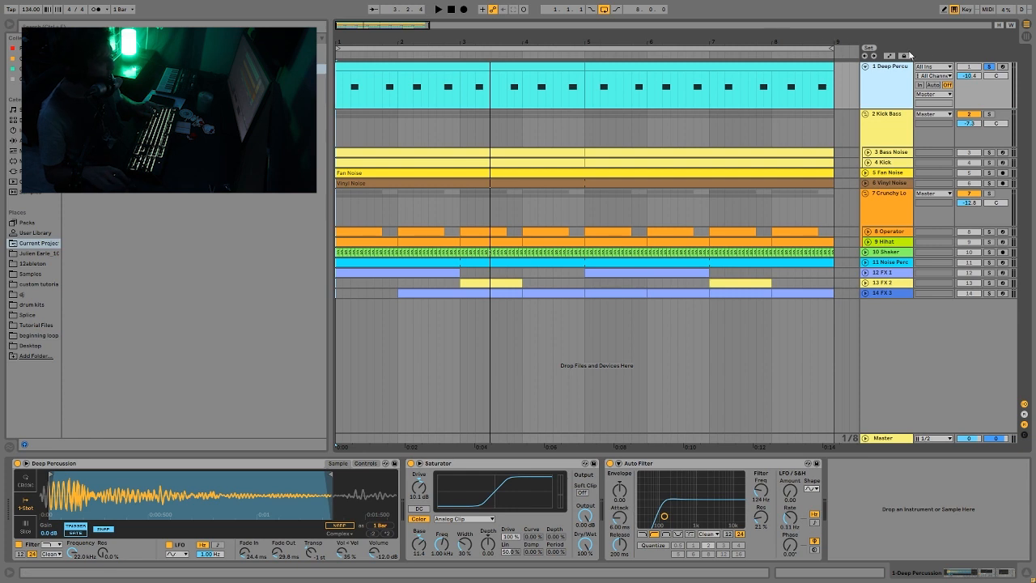
Step: Unsolo Deep Percussion to hear the full mix, and solo it again during playback
click(989, 67)
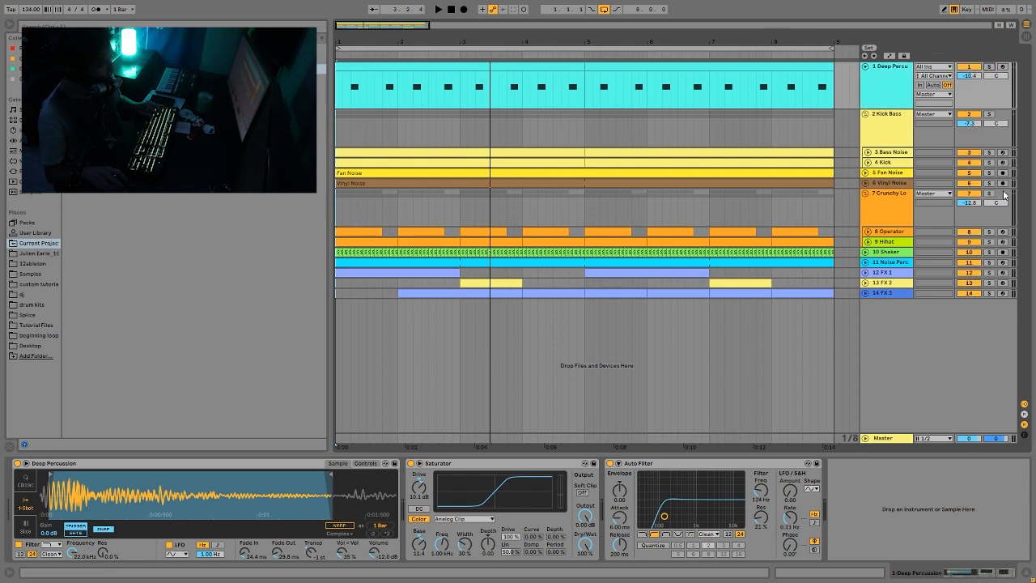
key(space)
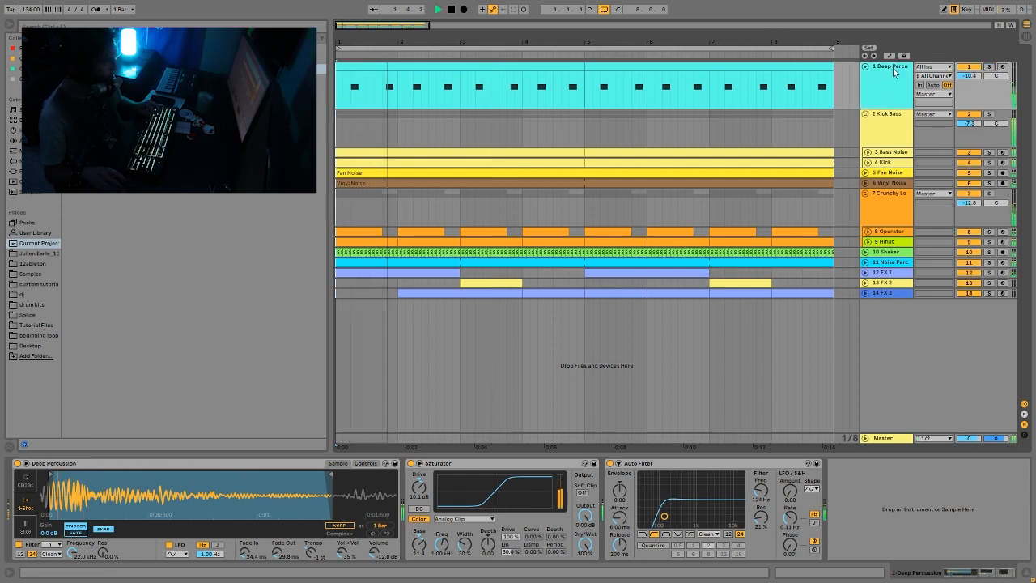
click(989, 67)
key(space)
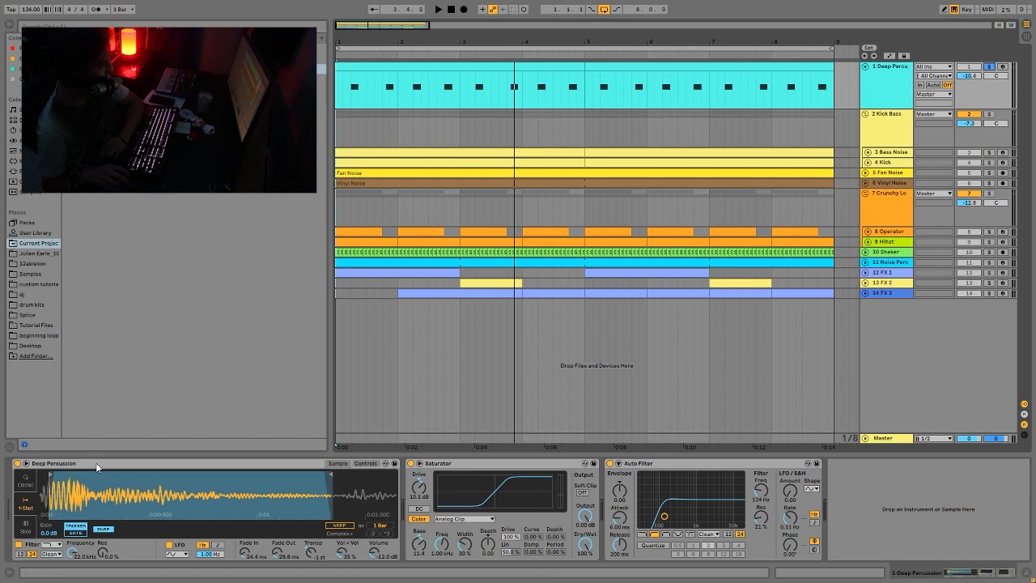
Step: Replay the opening bars of the soloed Deep Percussion pattern
key(space)
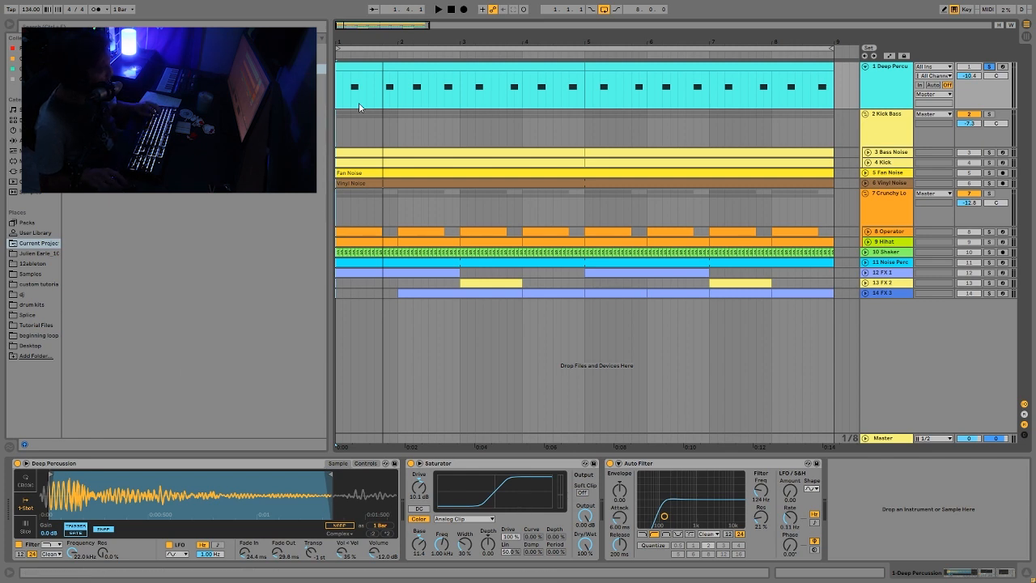
key(space)
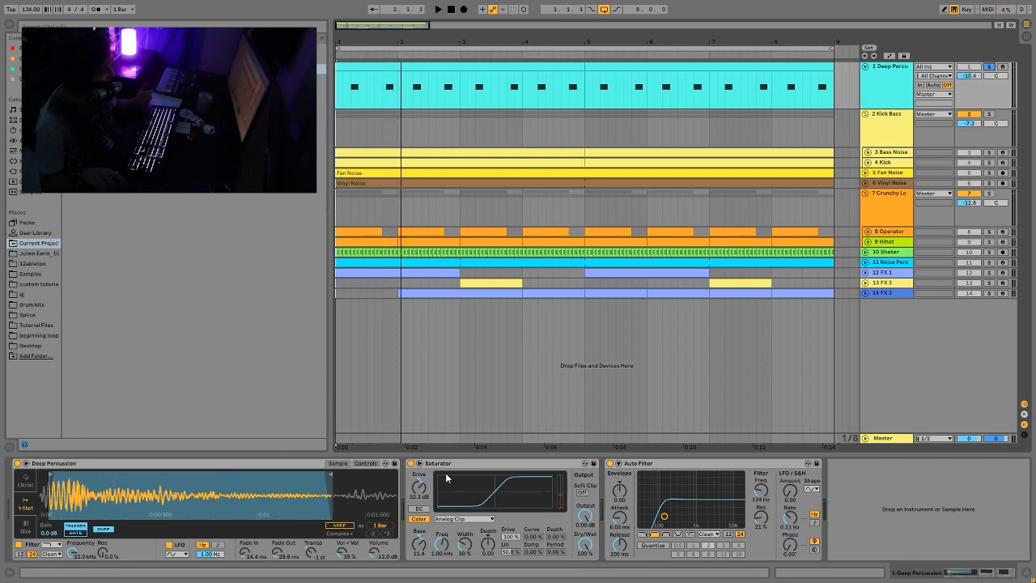
key(space)
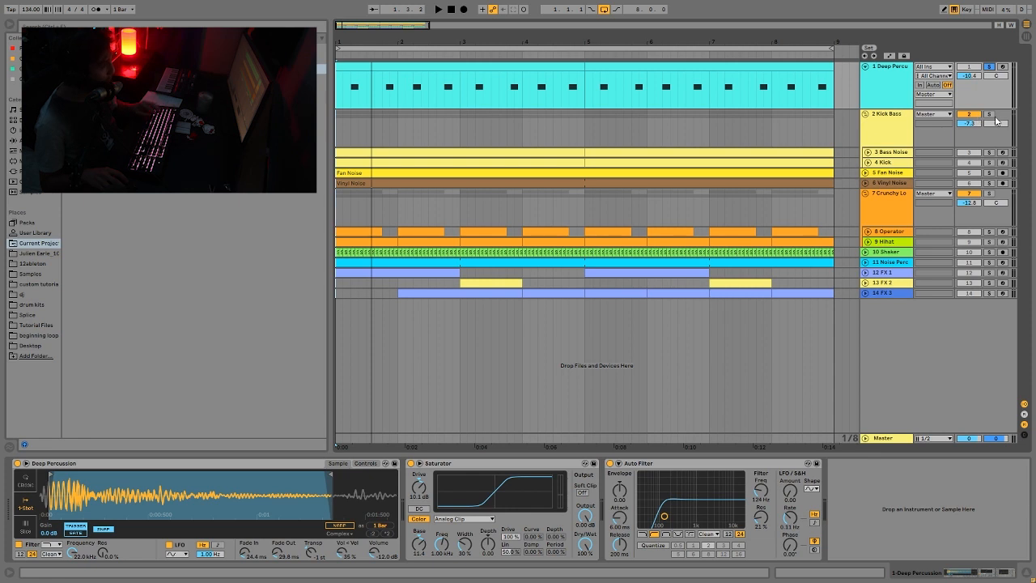
Step: Solo the Kick Bass group in place of Deep Percussion and listen to it against the metronome
key(space)
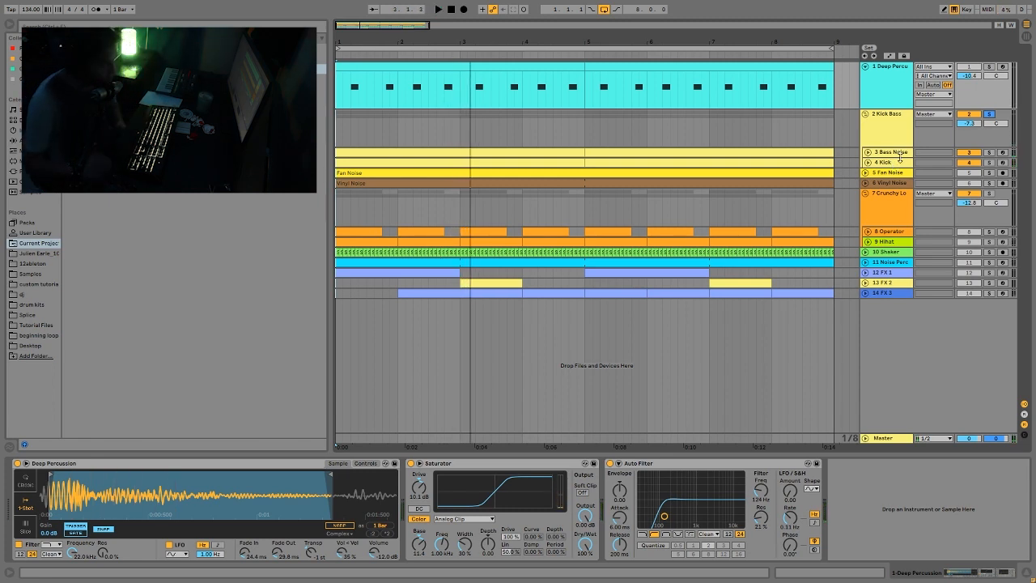
click(97, 10)
key(space)
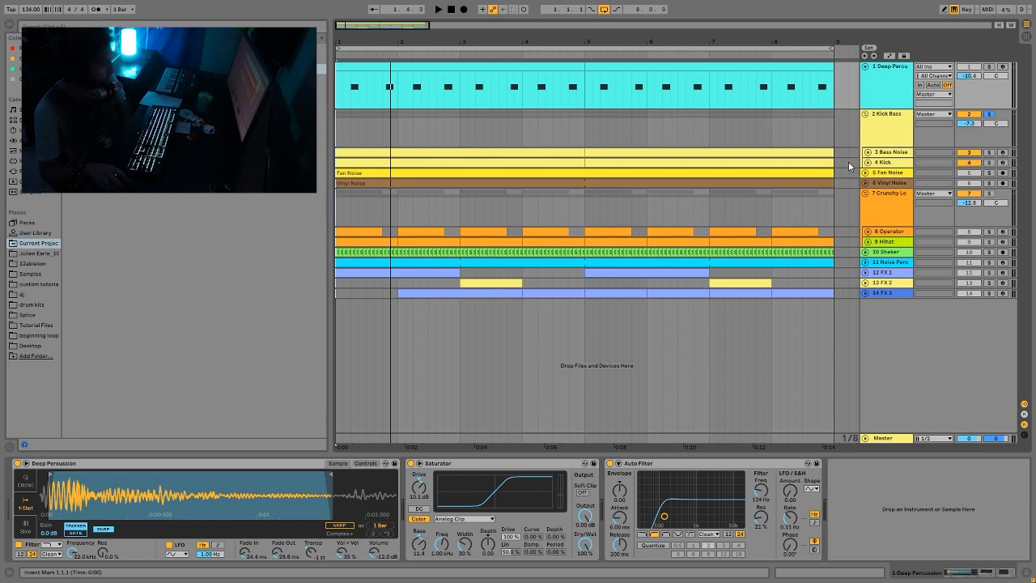
Step: Unfold the Kick and Bass Noise tracks, show the Bass Noise device chain, and play the Kick Bass group
click(883, 162)
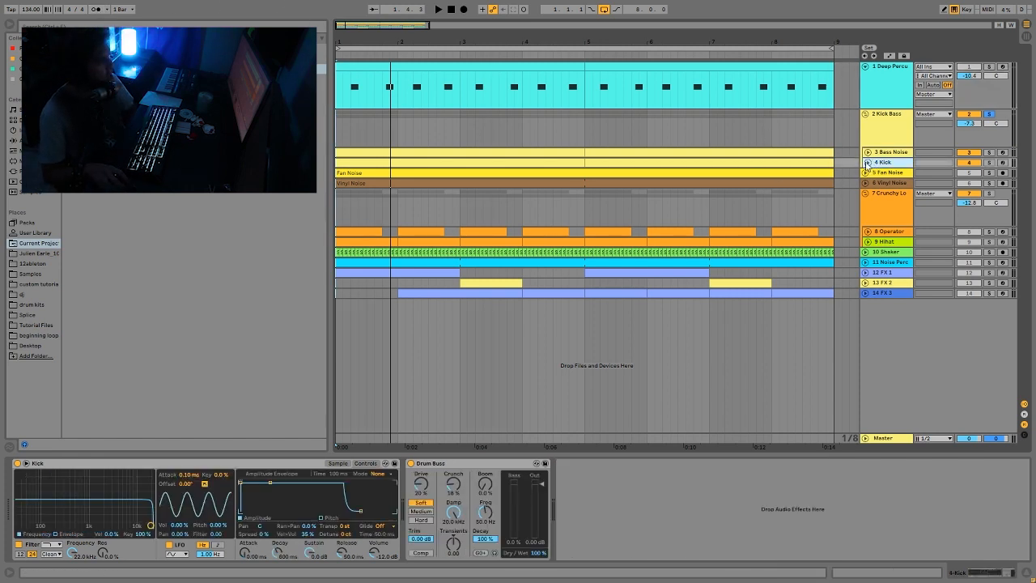
click(867, 162)
click(867, 152)
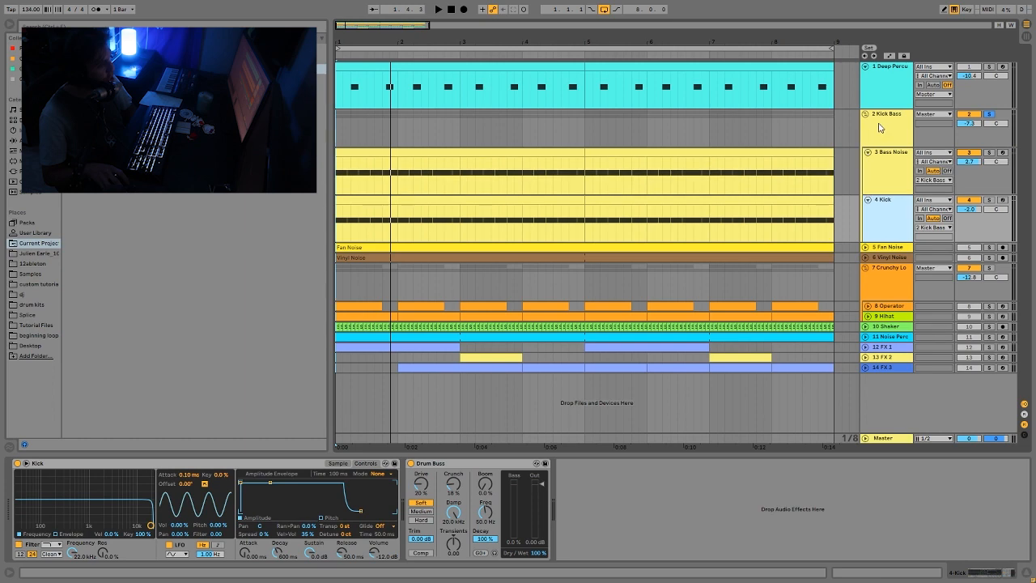
click(886, 172)
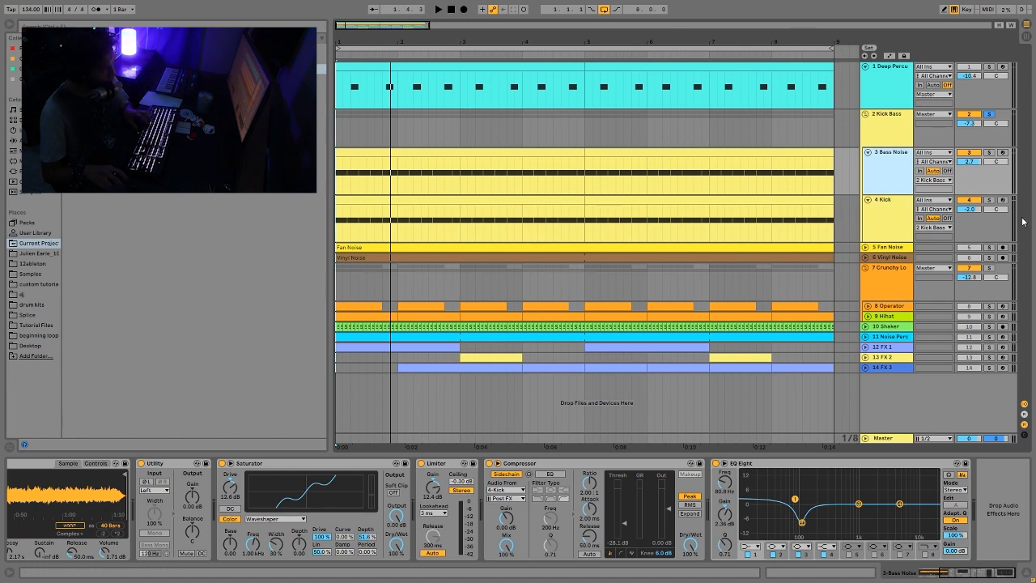
key(space)
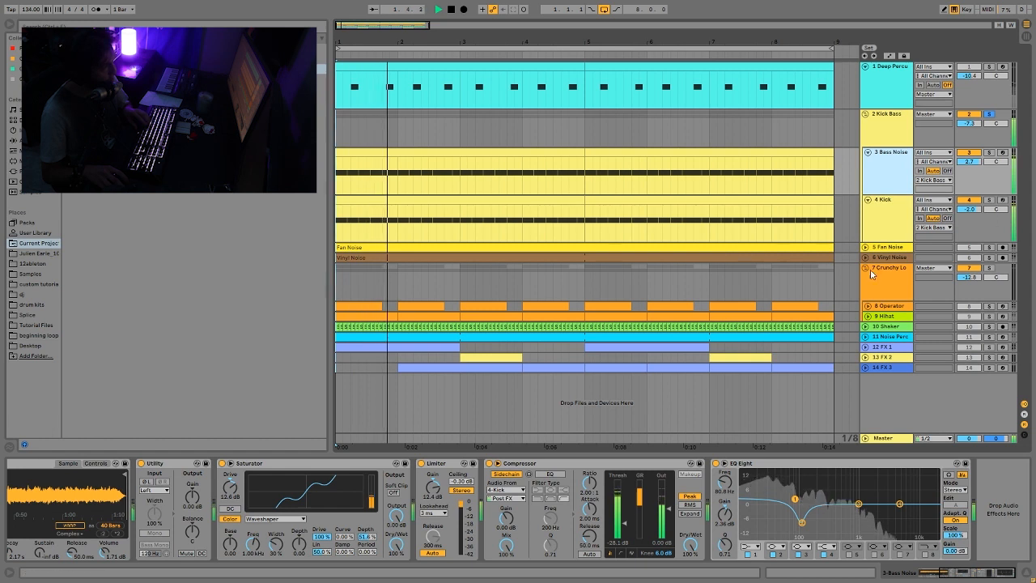
key(space)
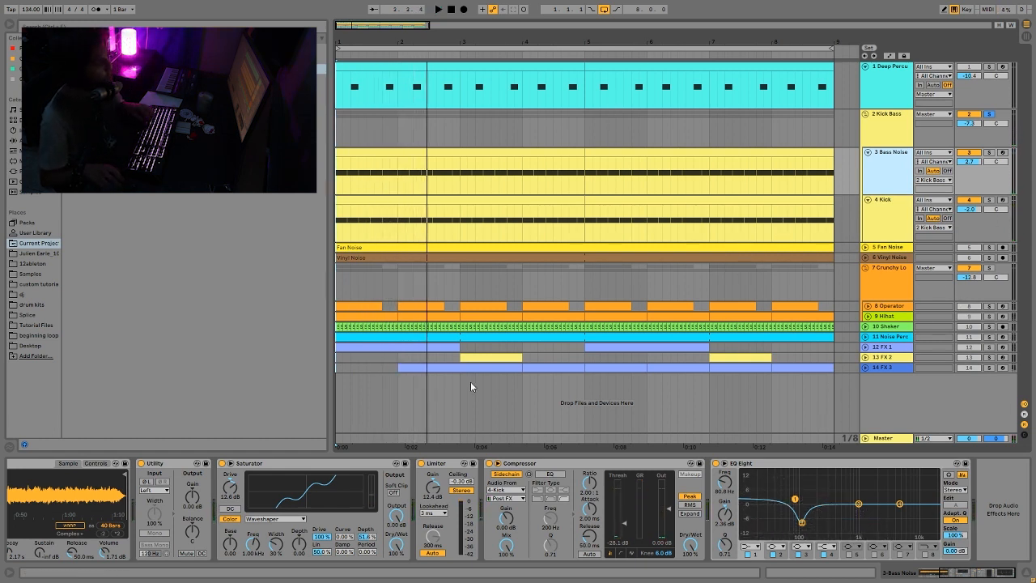
Step: Audition Bass Noise and Kick separately within the Kick Bass group, leaving Bass Noise soloed
click(990, 154)
key(space)
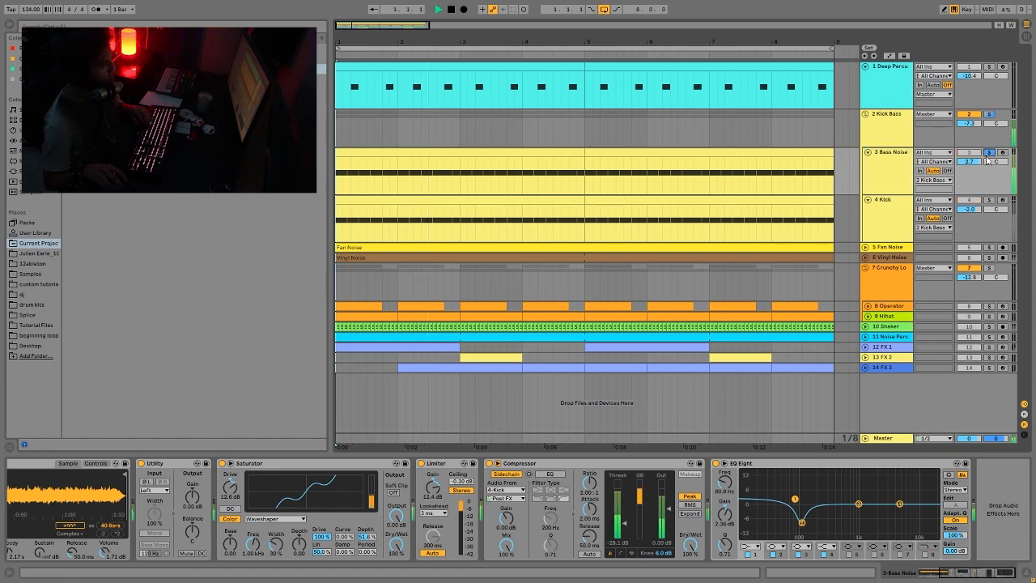
click(990, 201)
key(space)
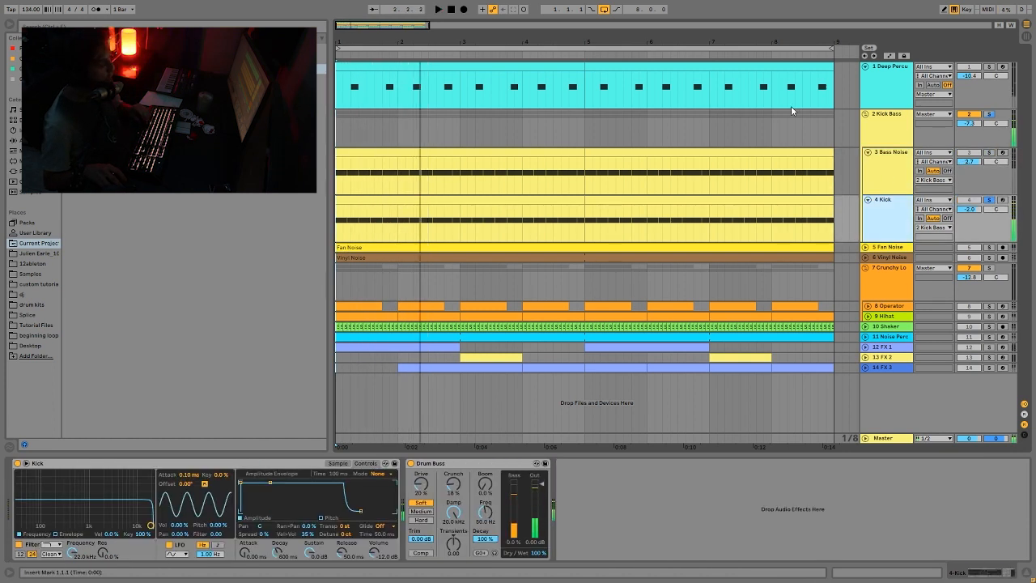
click(888, 184)
click(989, 153)
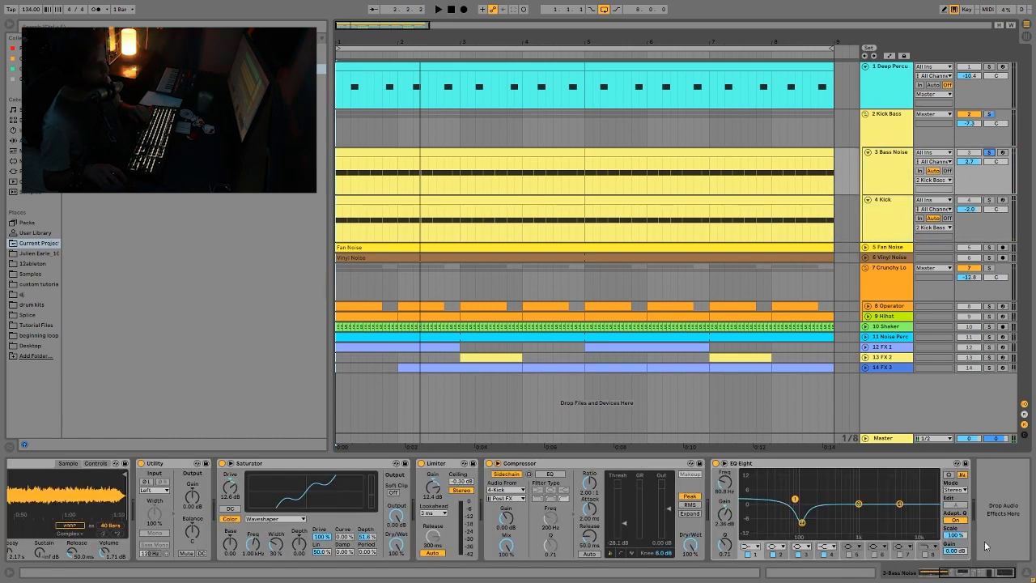
Step: Bring up the Bass Noise sampler at the start of the device chain and show its sample in the browser
drag(976, 574, 949, 572)
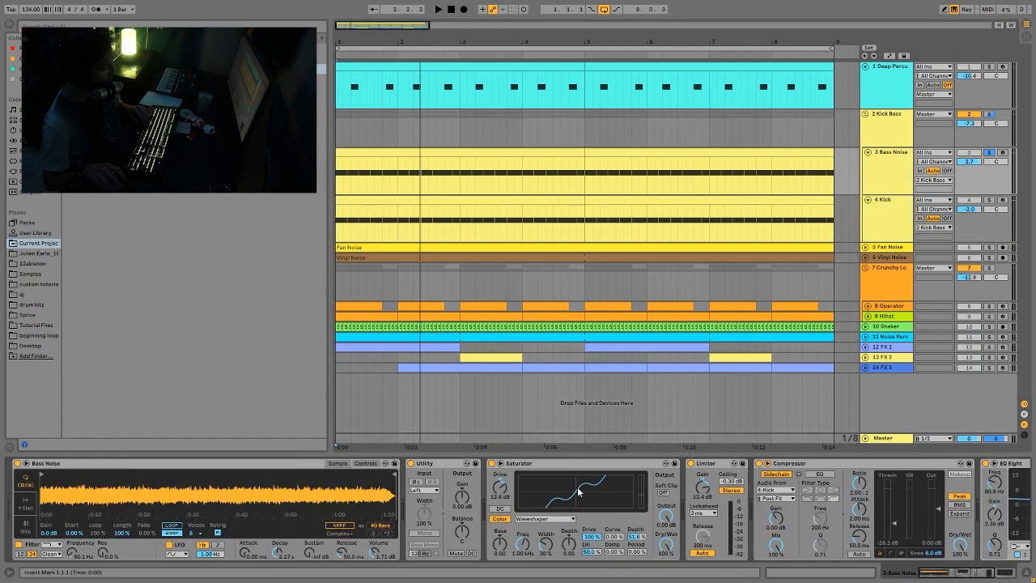
click(304, 465)
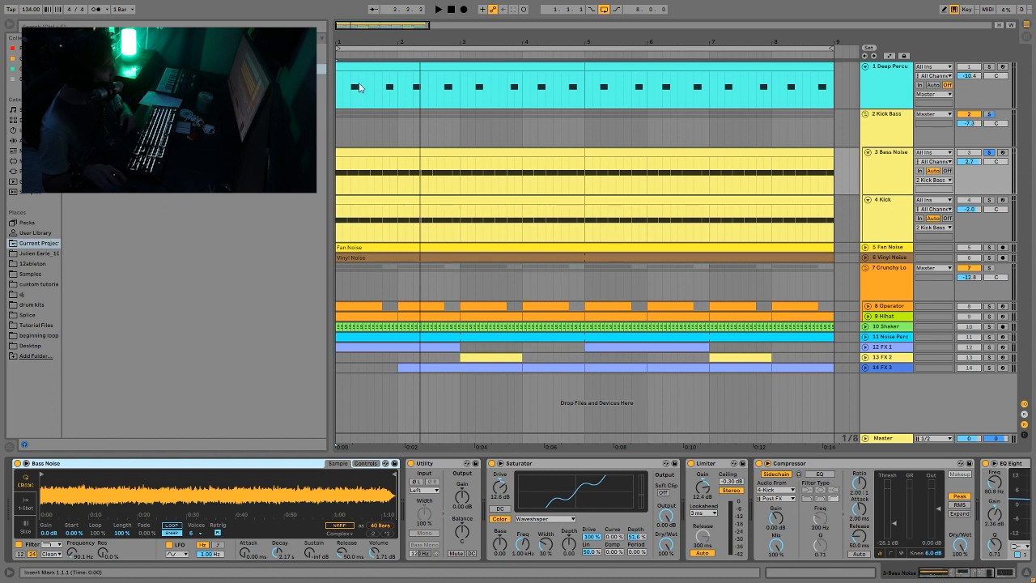
click(429, 163)
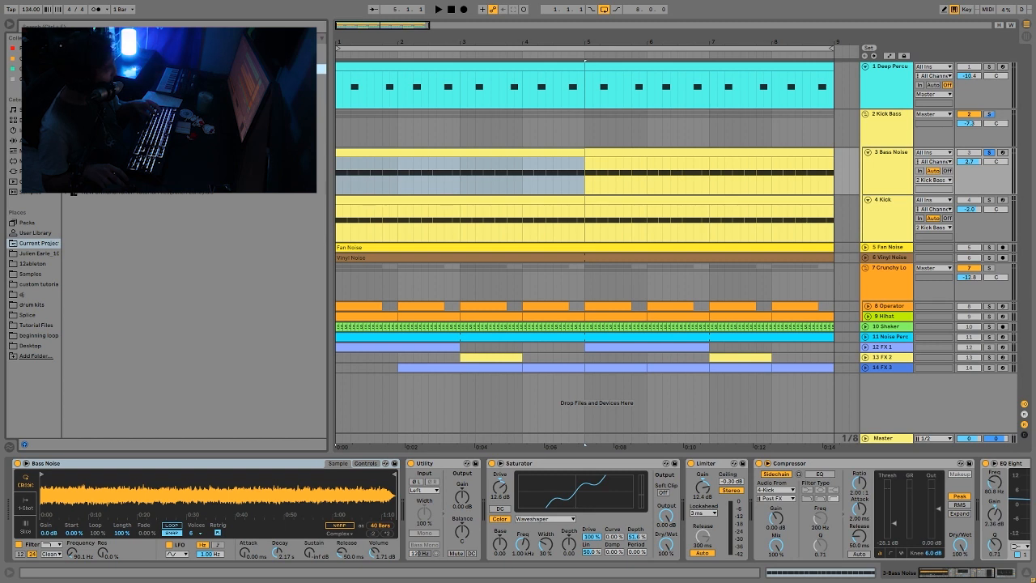
right_click(199, 488)
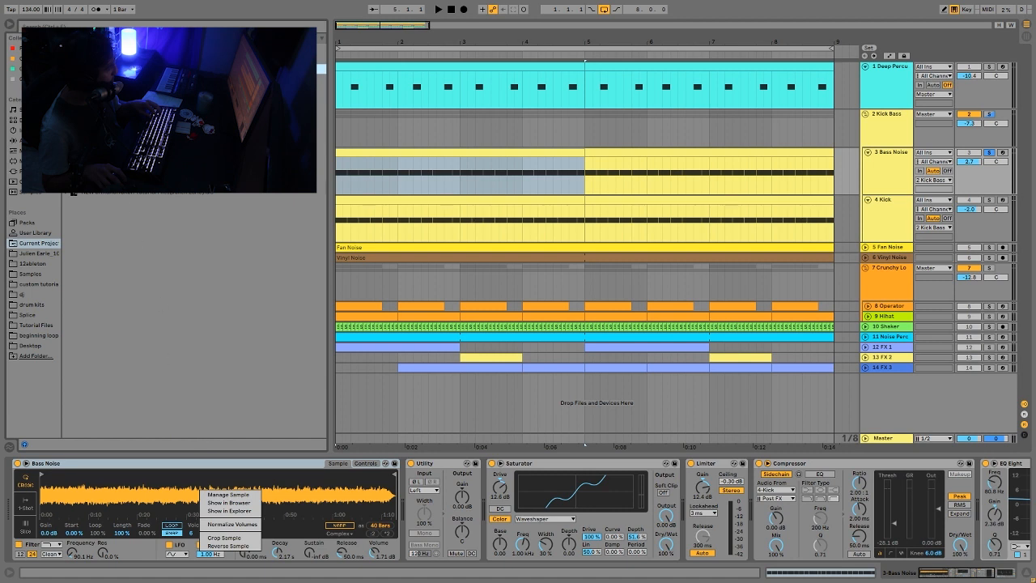
click(236, 503)
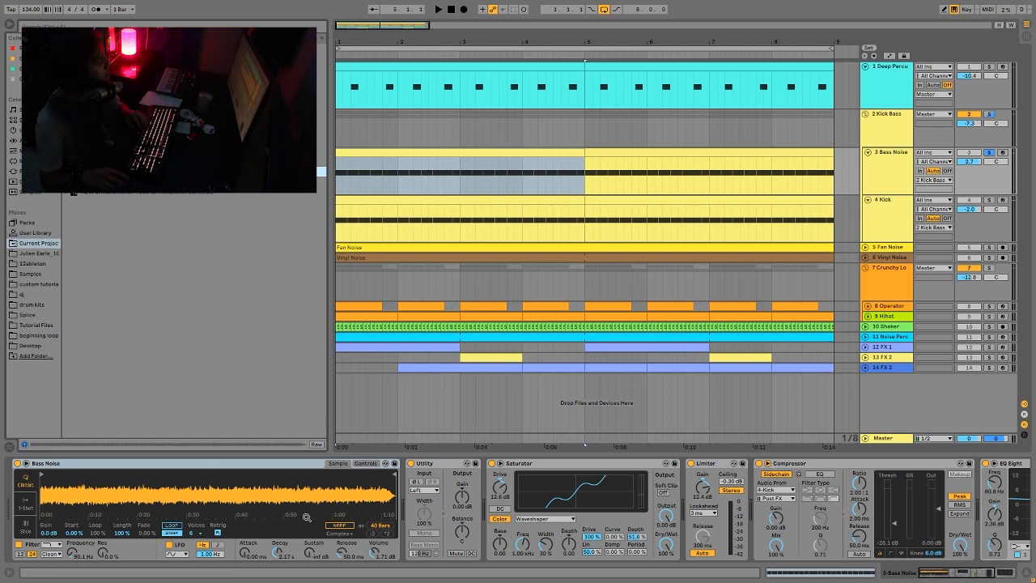
Step: Show the Bass Noise sampler's controls with the filter envelope and pitch envelope settings displayed
click(358, 463)
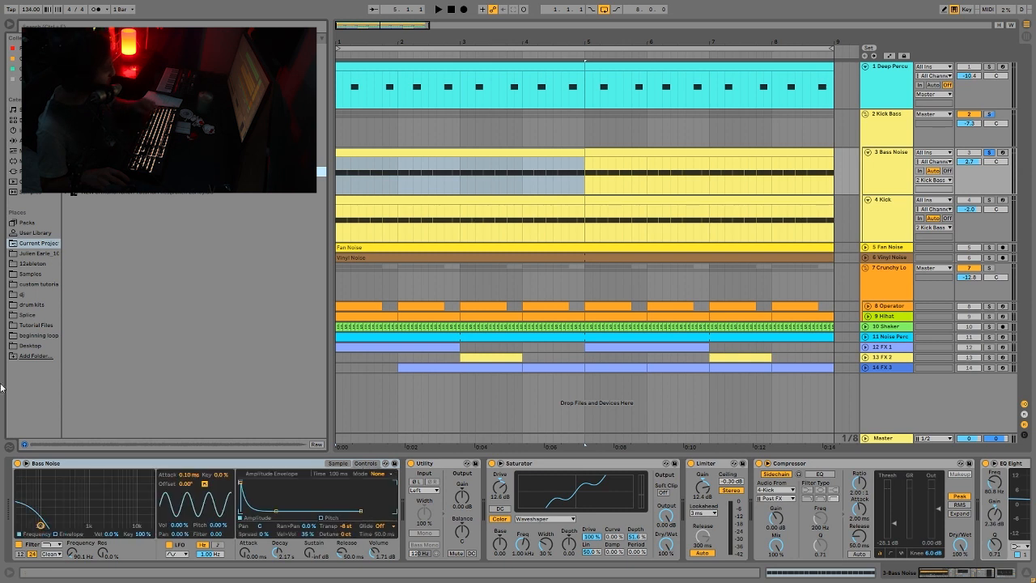
click(77, 535)
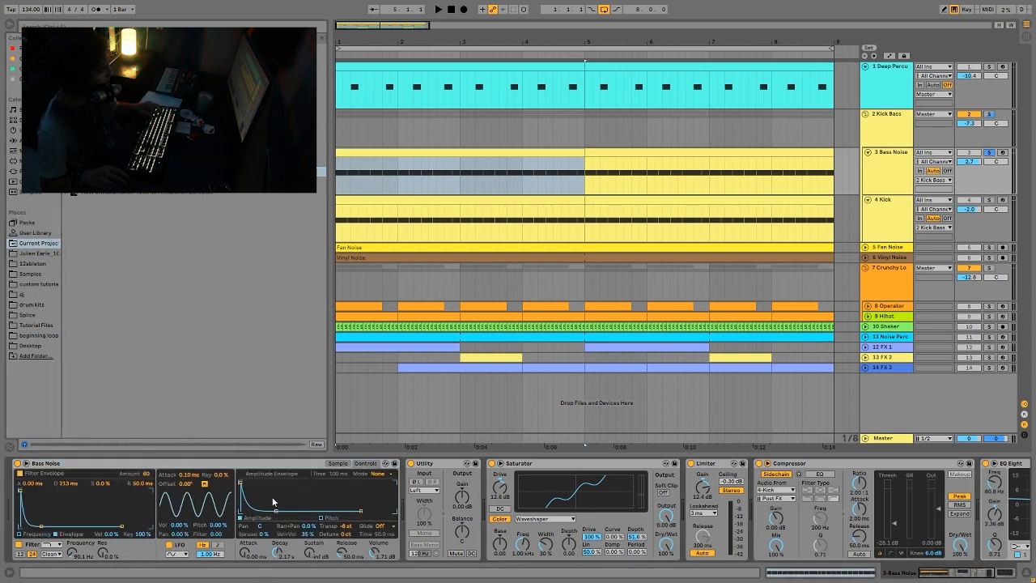
click(324, 518)
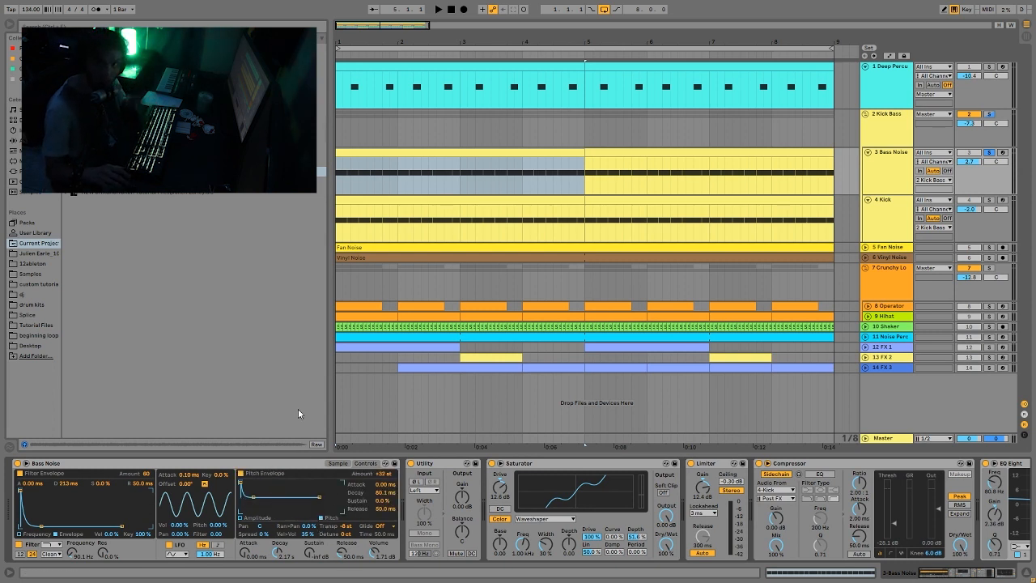
Step: Play the soloed Bass Noise track while switching its Compressor off and back on to compare the sidechain effect
key(space)
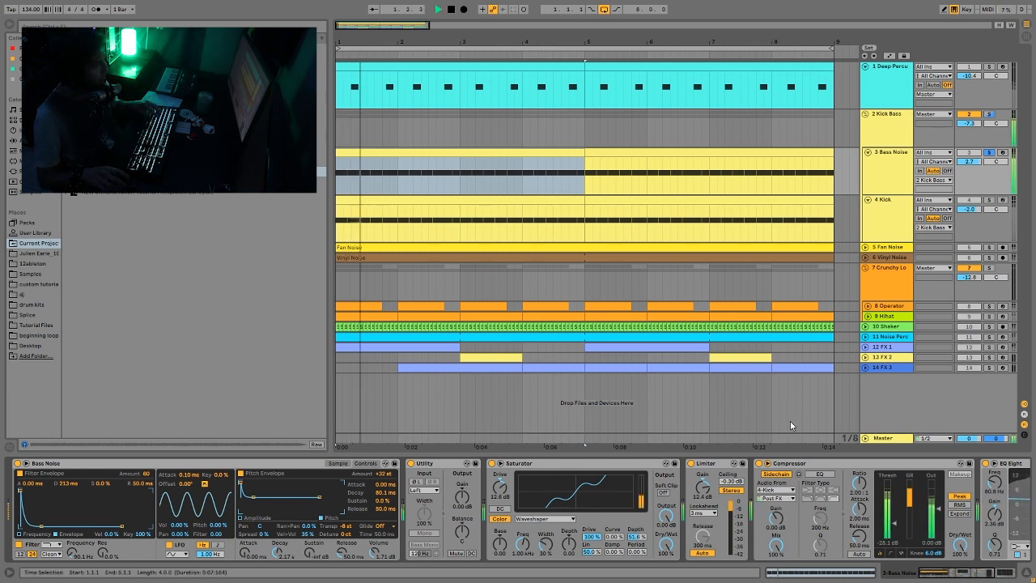
click(759, 464)
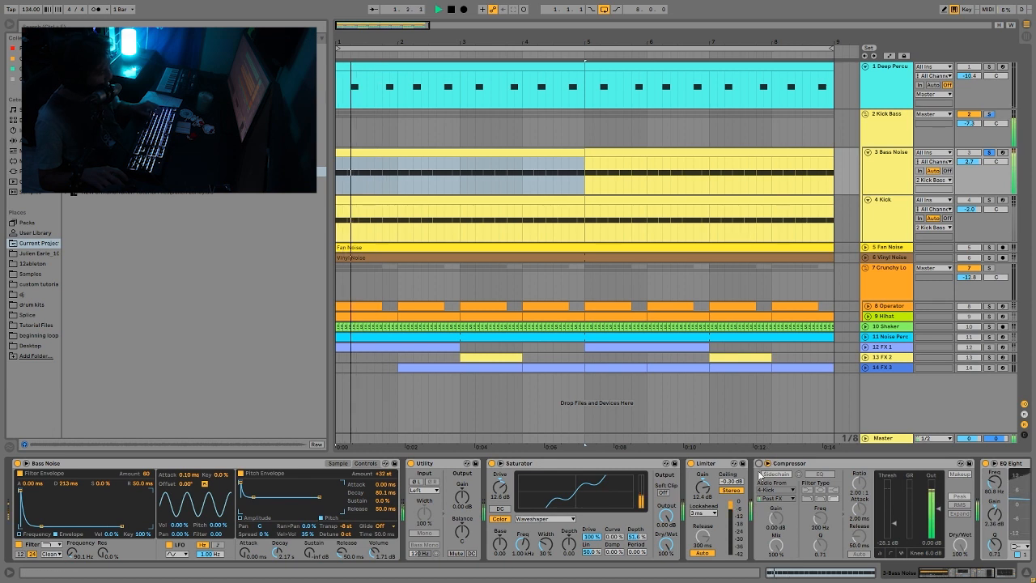
click(759, 464)
key(space)
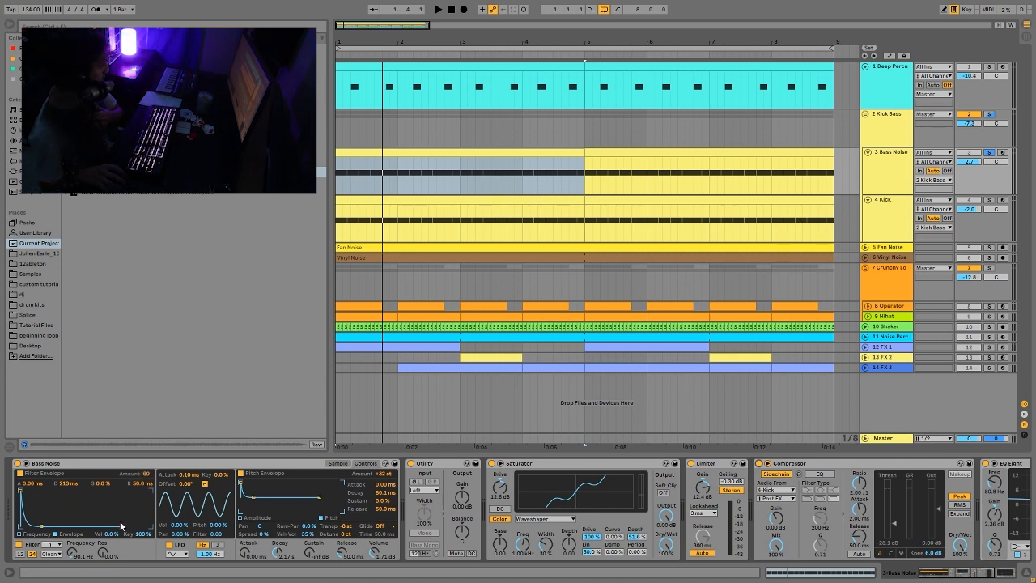
Step: Show the amplitude envelope in the Bass Noise sampler and audition the track
click(252, 518)
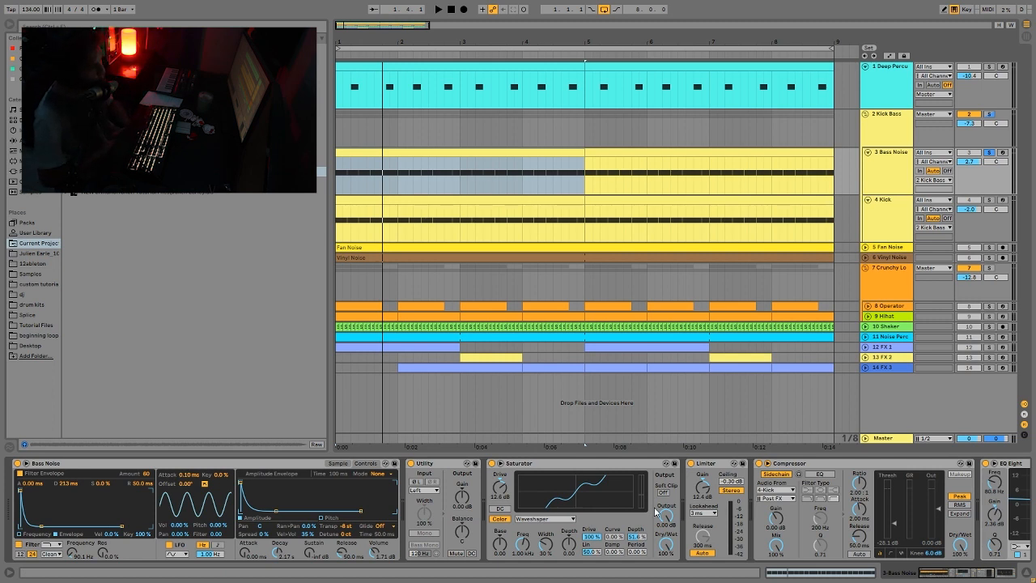
key(space)
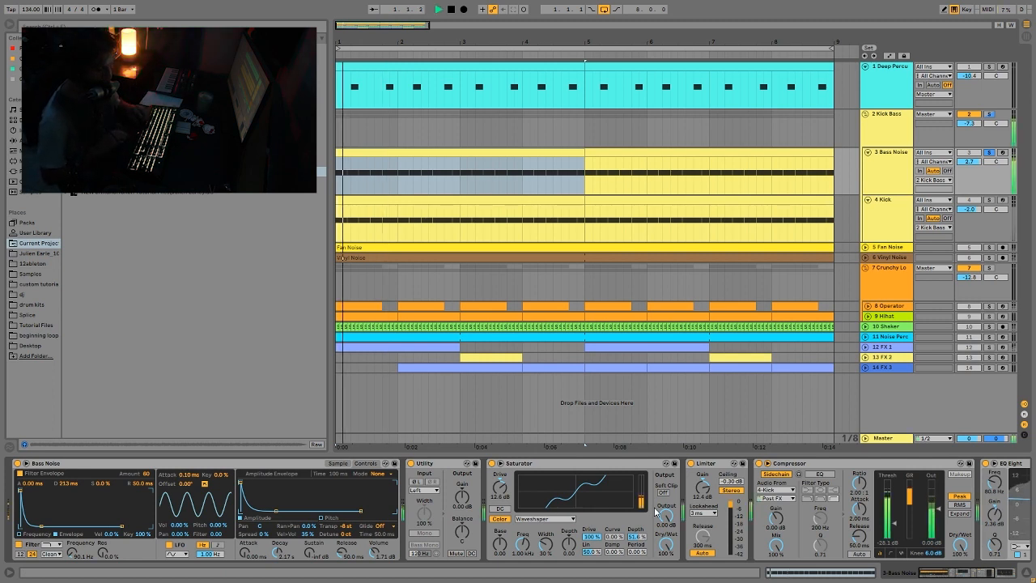
key(space)
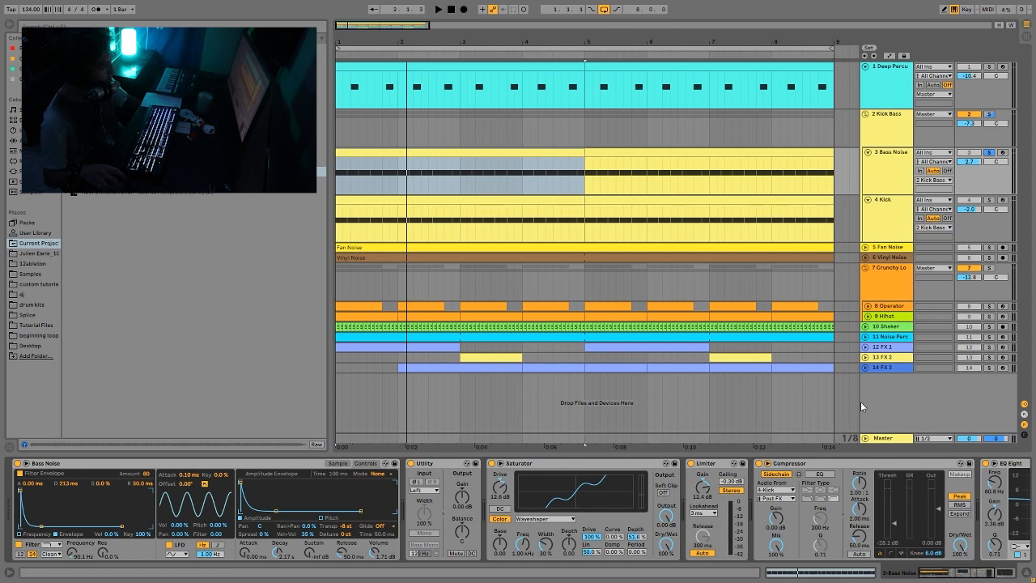
Step: Bypass the Compressor, Limiter, Saturator and Utility on Bass Noise and play the unprocessed sound
key(space)
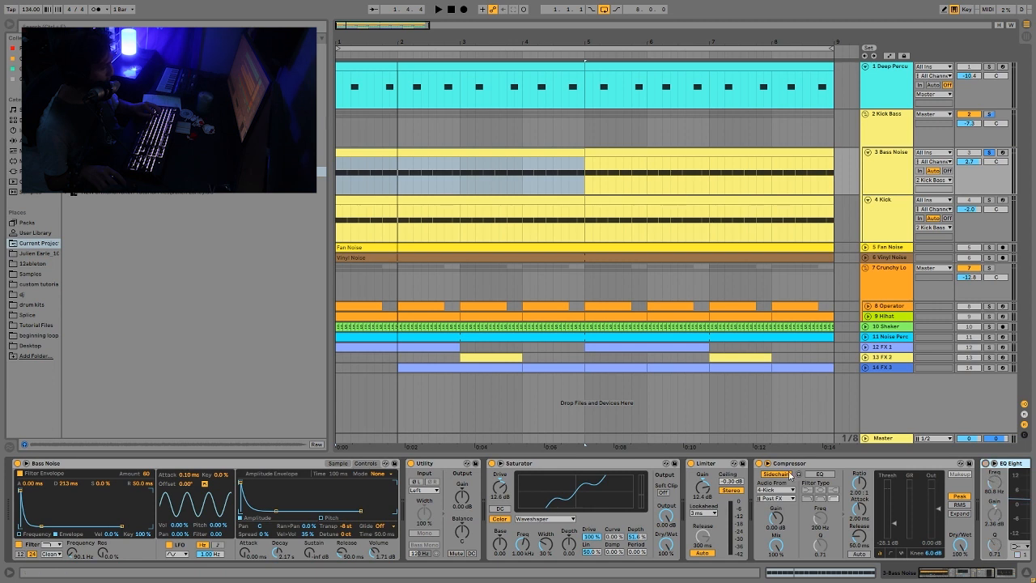
click(759, 464)
click(693, 464)
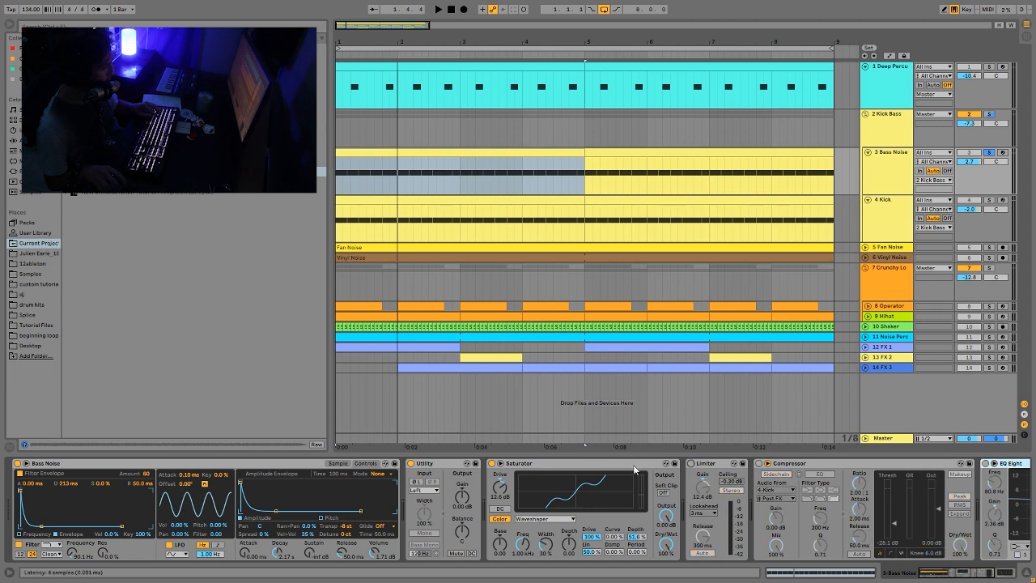
click(491, 464)
click(410, 463)
key(space)
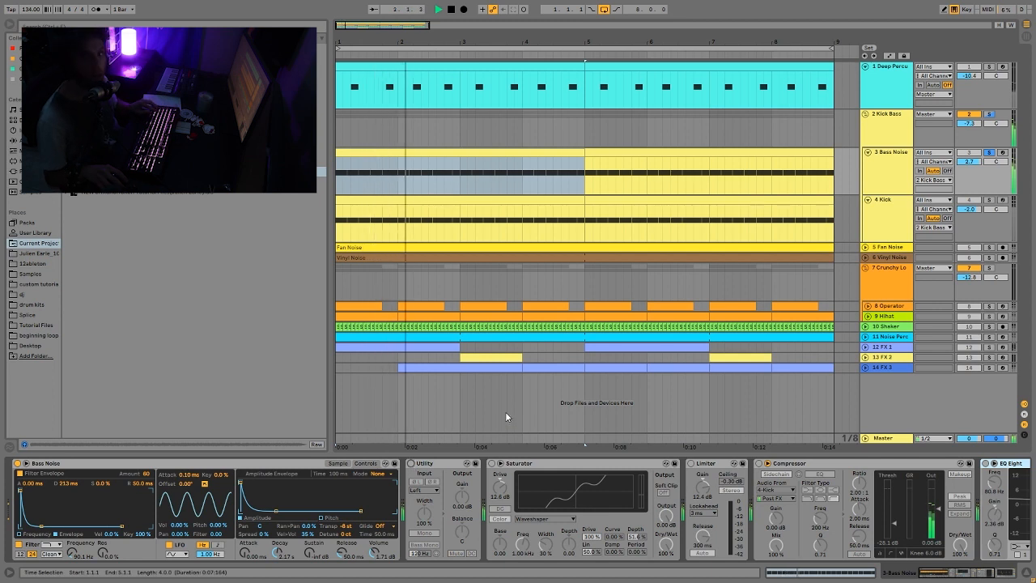
key(space)
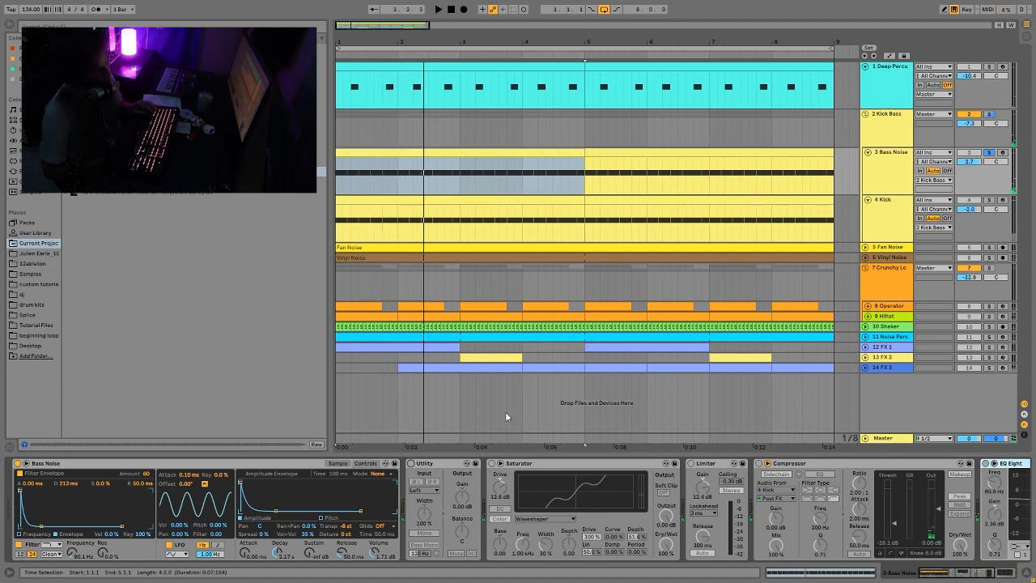
Step: Audition Bass Noise with Utility re-enabled, adding the Saturator back during playback
key(space)
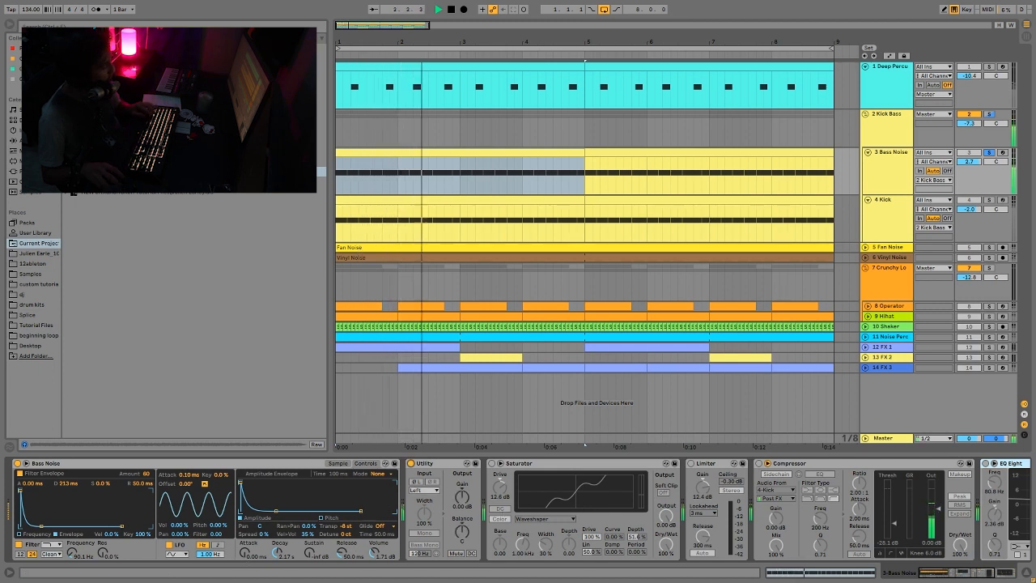
key(space)
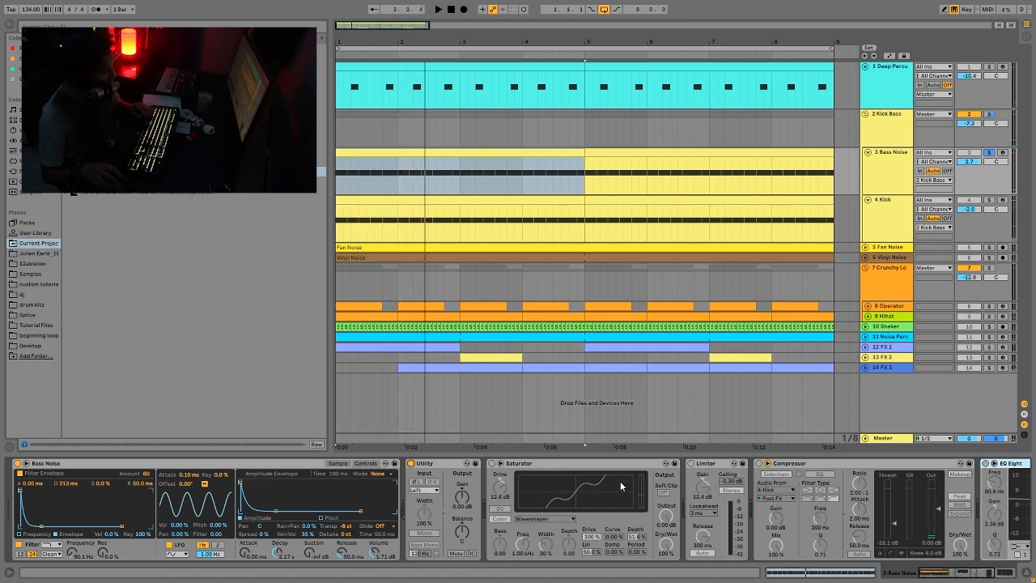
key(space)
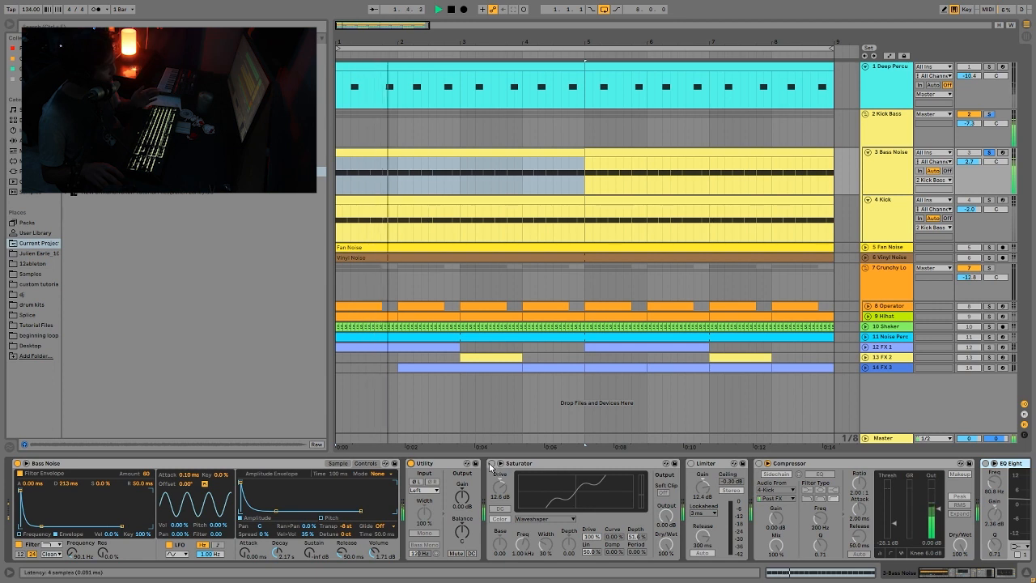
click(491, 464)
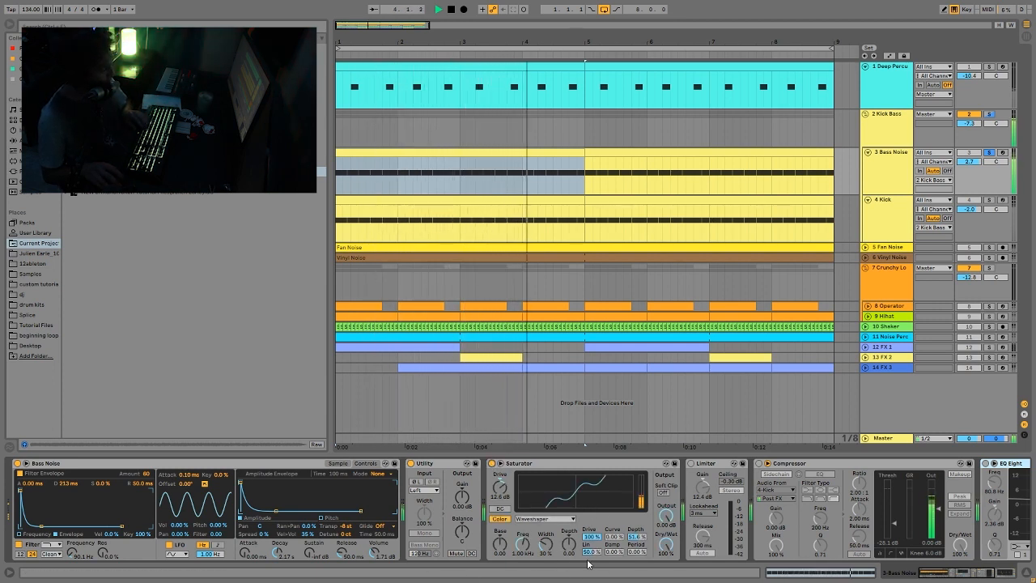
key(space)
key(space)
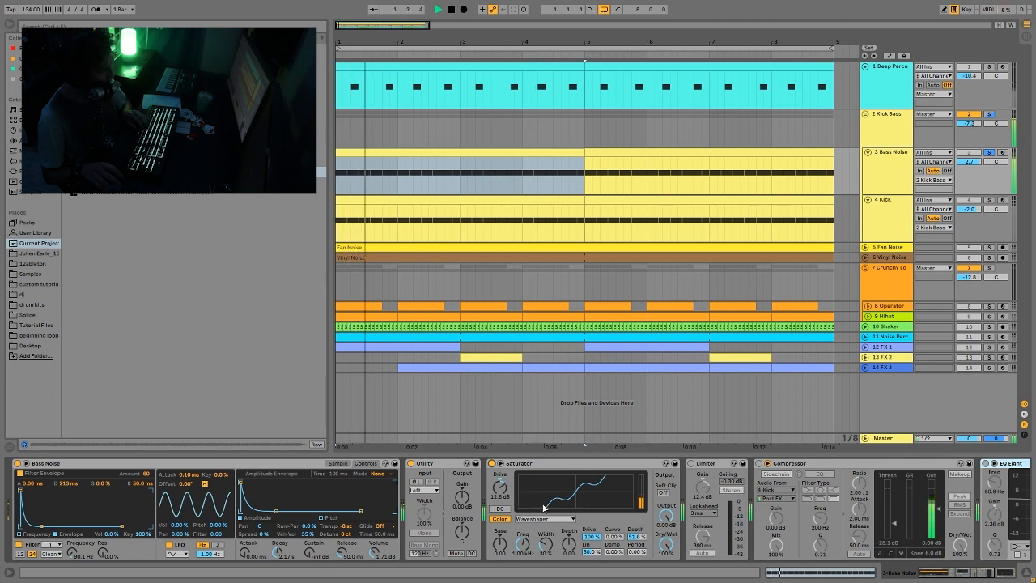
Step: Re-enable the Limiter and the Compressor on Bass Noise, playing the track to hear each one
click(690, 464)
key(space)
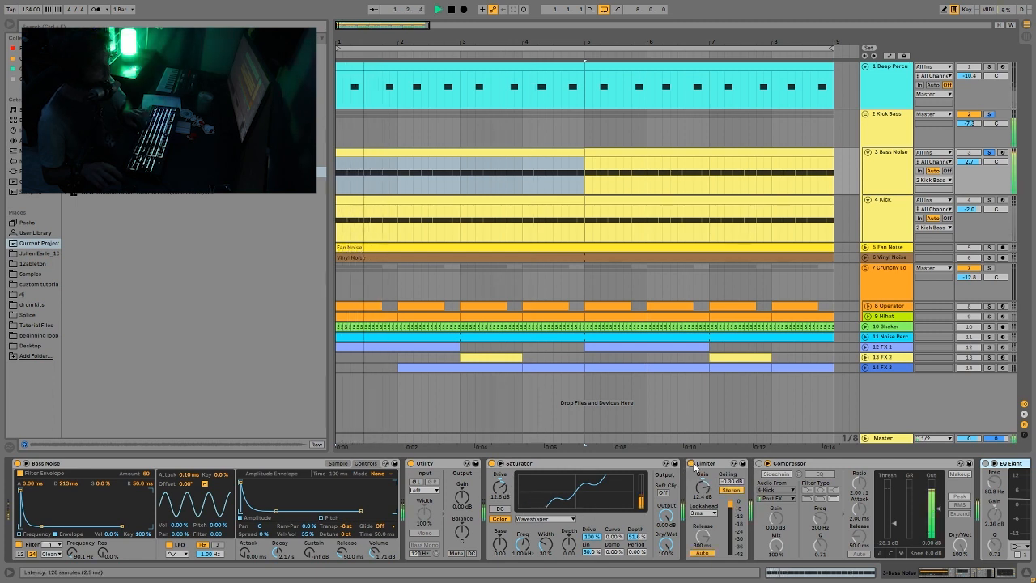
key(space)
key(space)
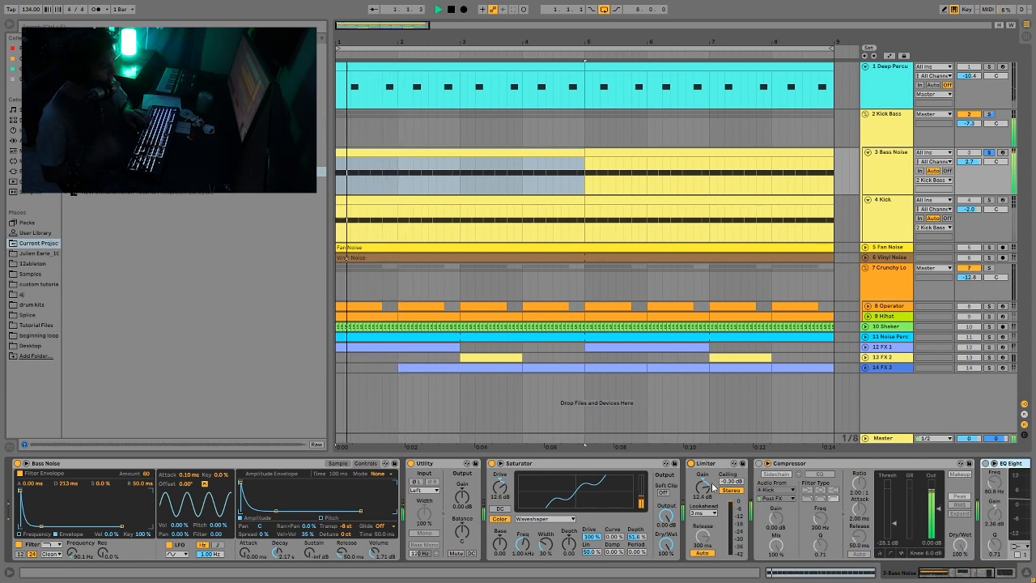
click(759, 464)
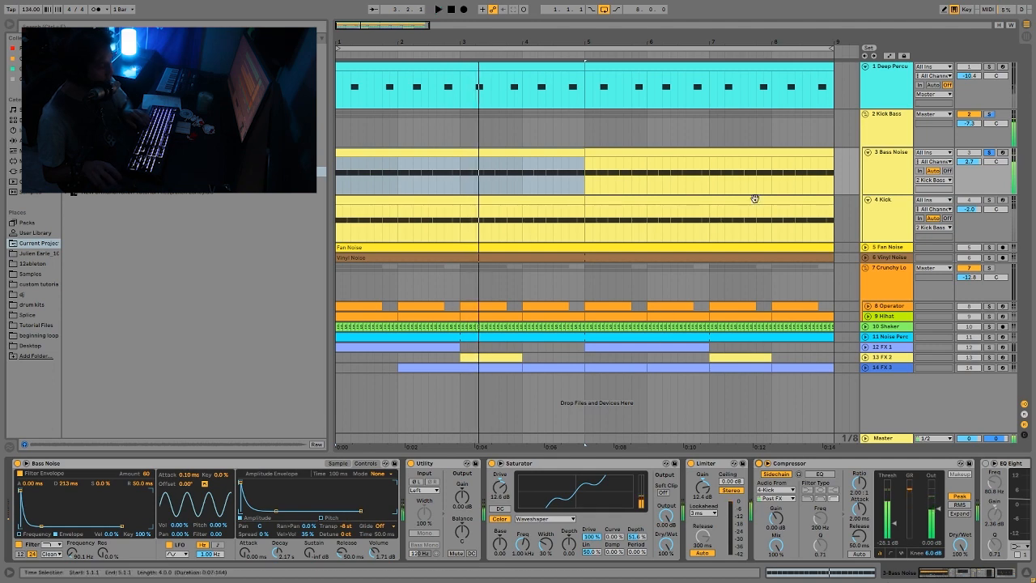
Step: Solo Kick together with Bass Noise, play both, and bring up the enabled EQ Eight in the Bass Noise chain
click(989, 199)
key(space)
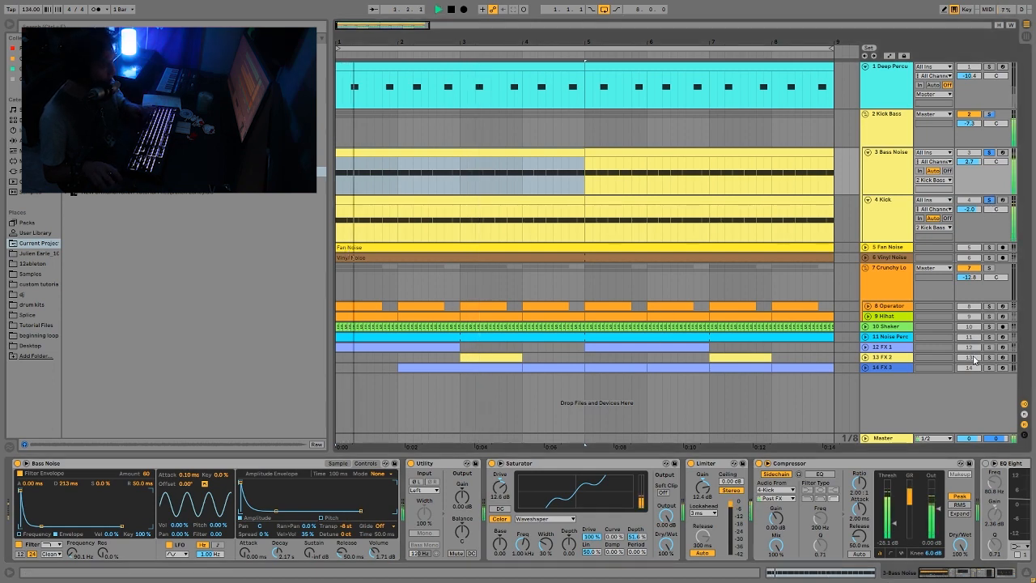
scroll(923, 526, right, 5)
key(space)
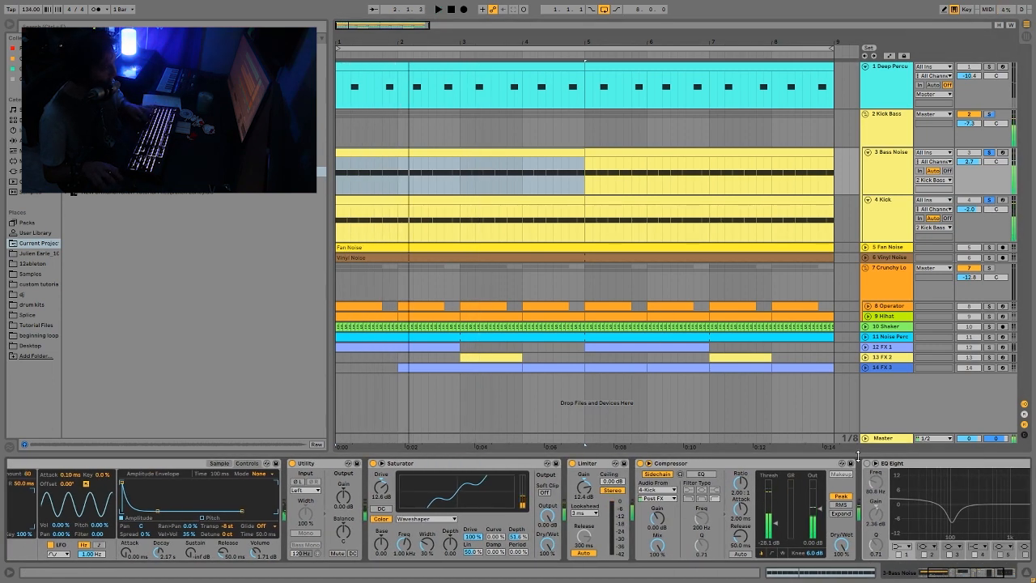
scroll(870, 477, right, 3)
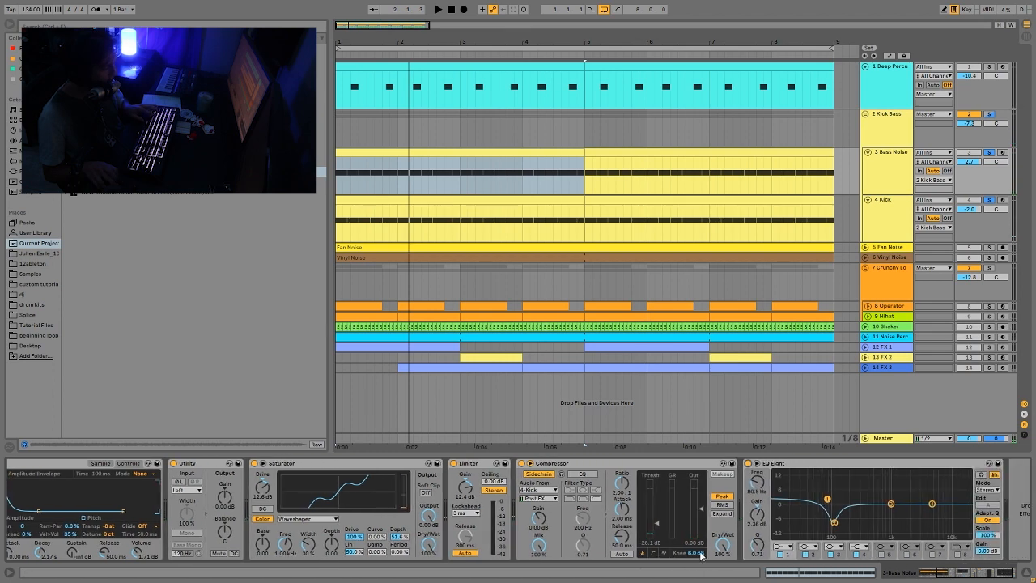
Step: Unsolo Kick, play Bass Noise through EQ Eight, and release the Bass Noise solo to hear the whole loop
click(990, 199)
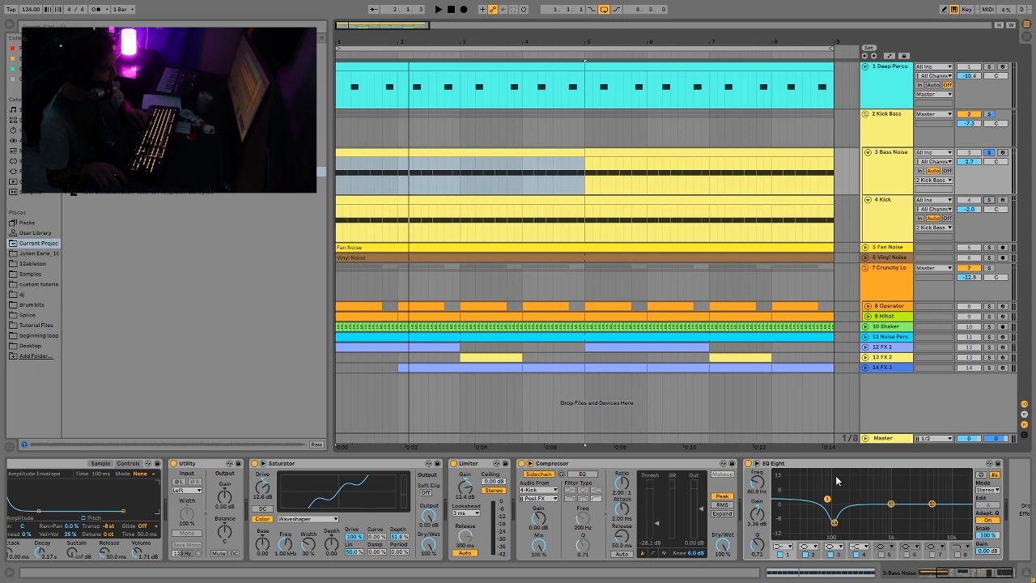
key(space)
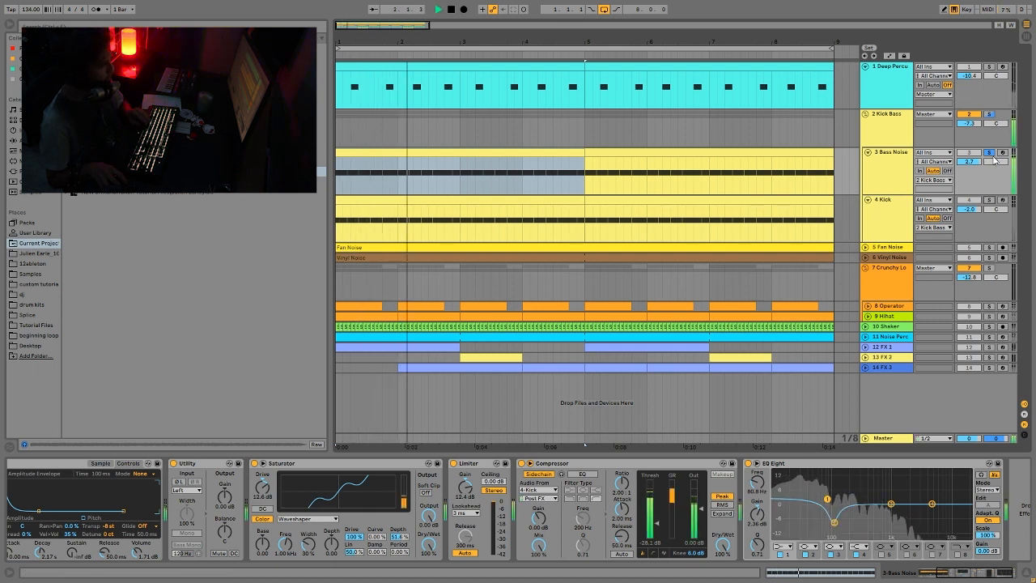
click(989, 152)
key(space)
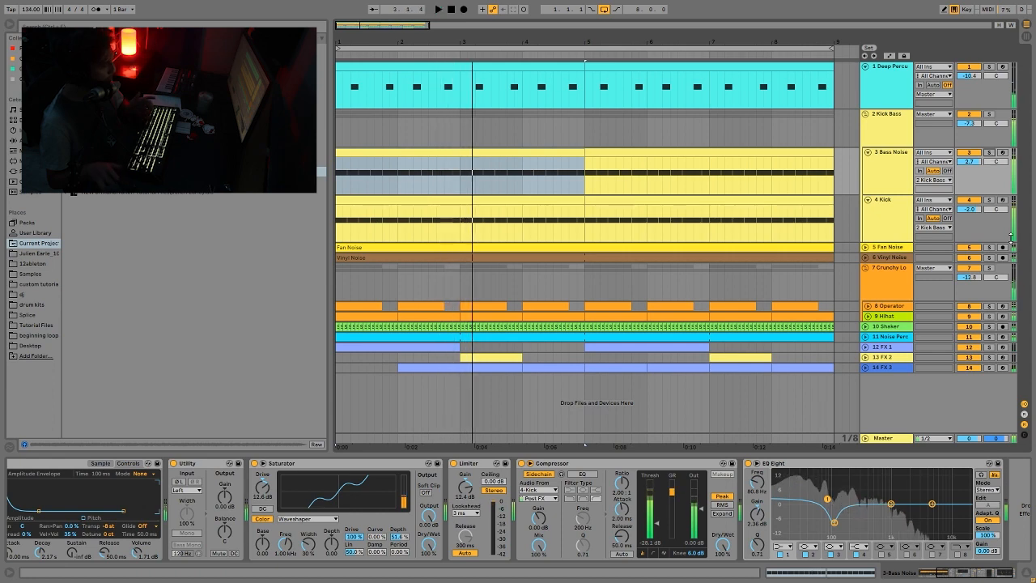
Step: Solo the Kick track, show its device chain with the sampler's sample waveform, and audition it
click(885, 225)
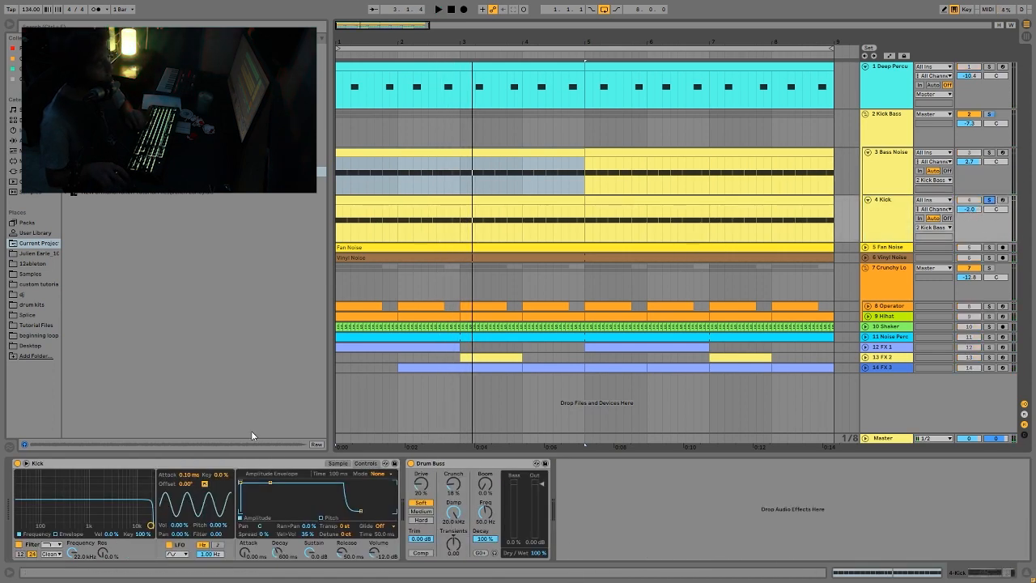
key(space)
click(338, 463)
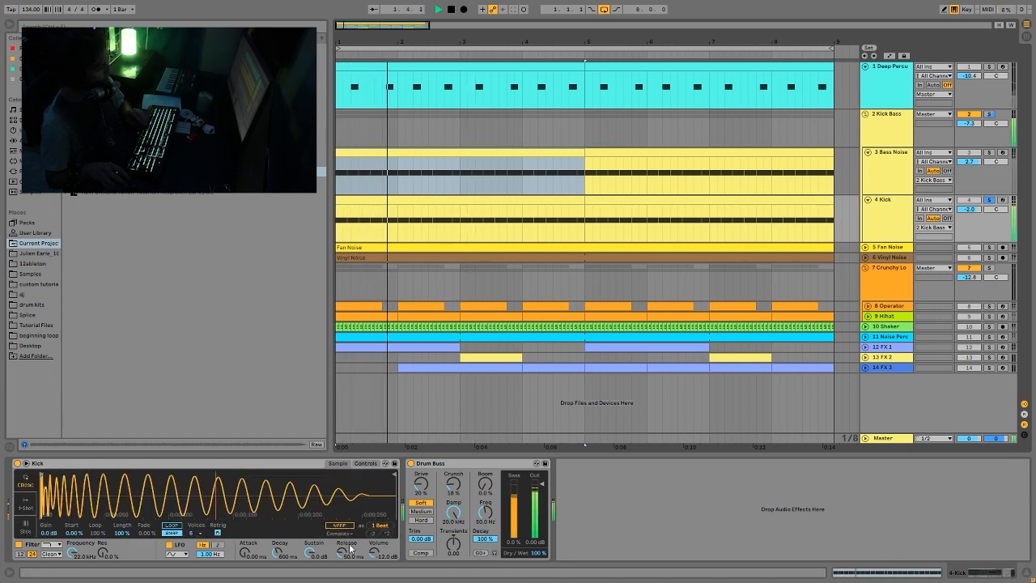
key(space)
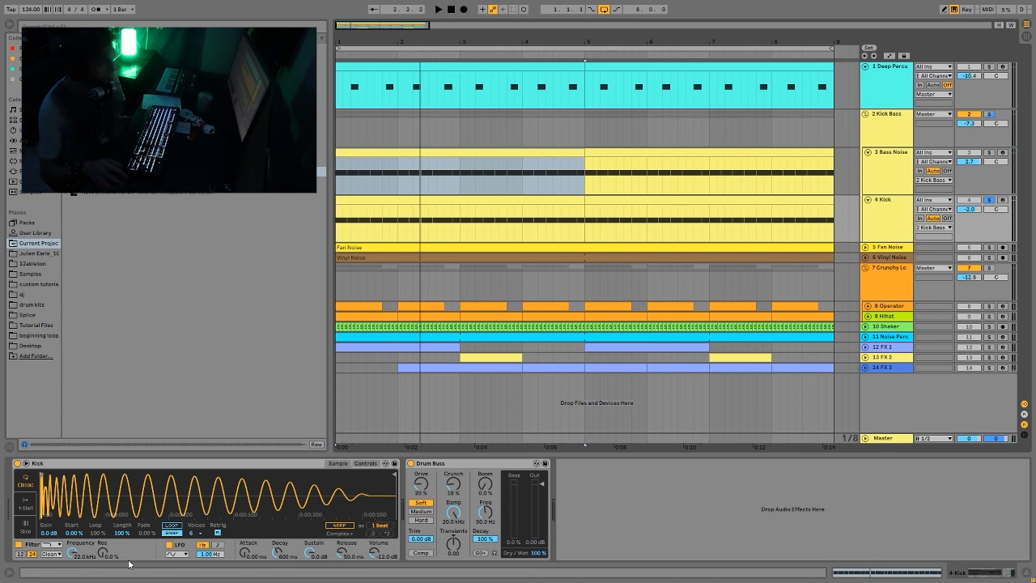
key(space)
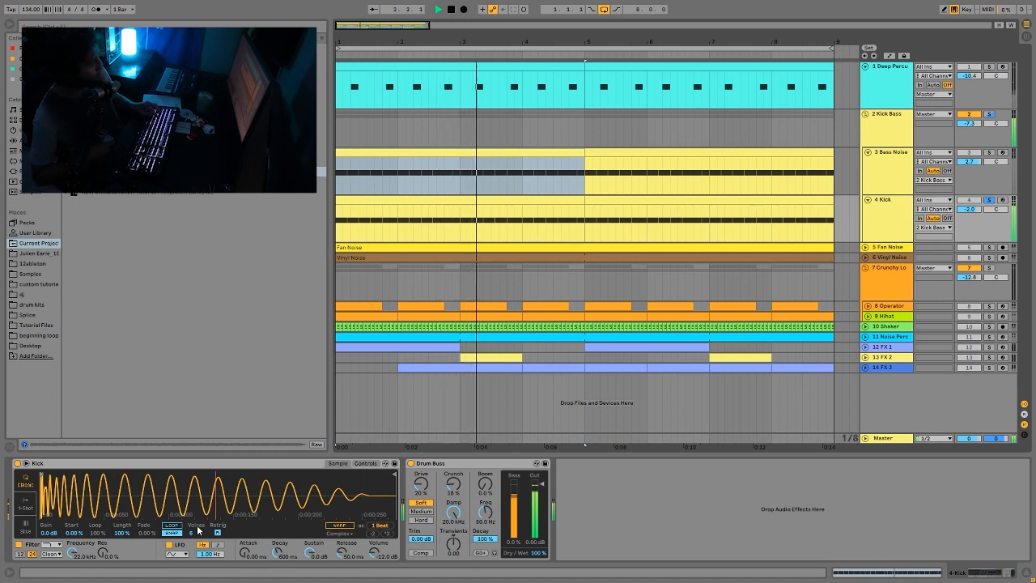
key(space)
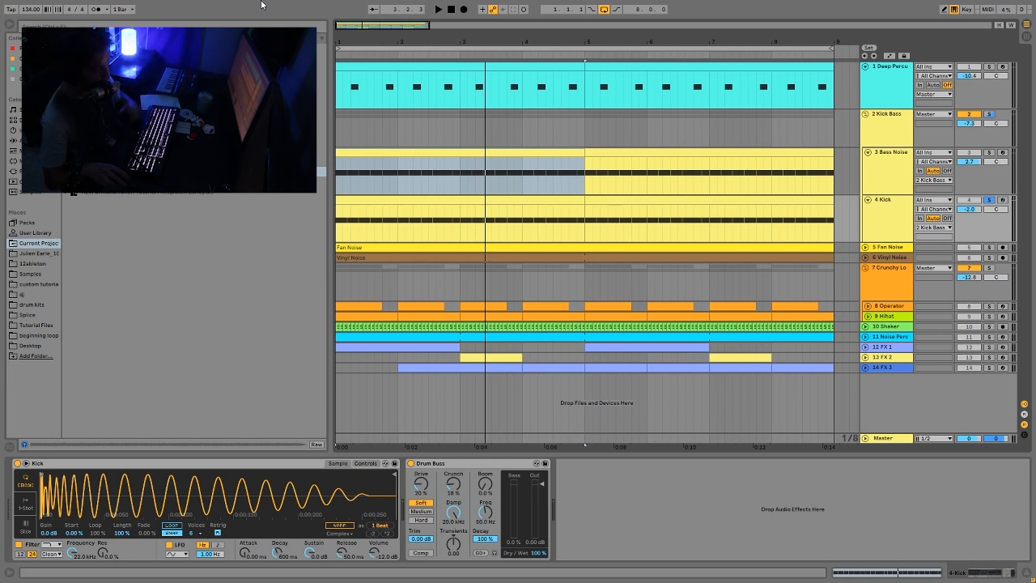
Step: Audition the soloed Kick while comparing its Drum Buss switched off and back on
key(space)
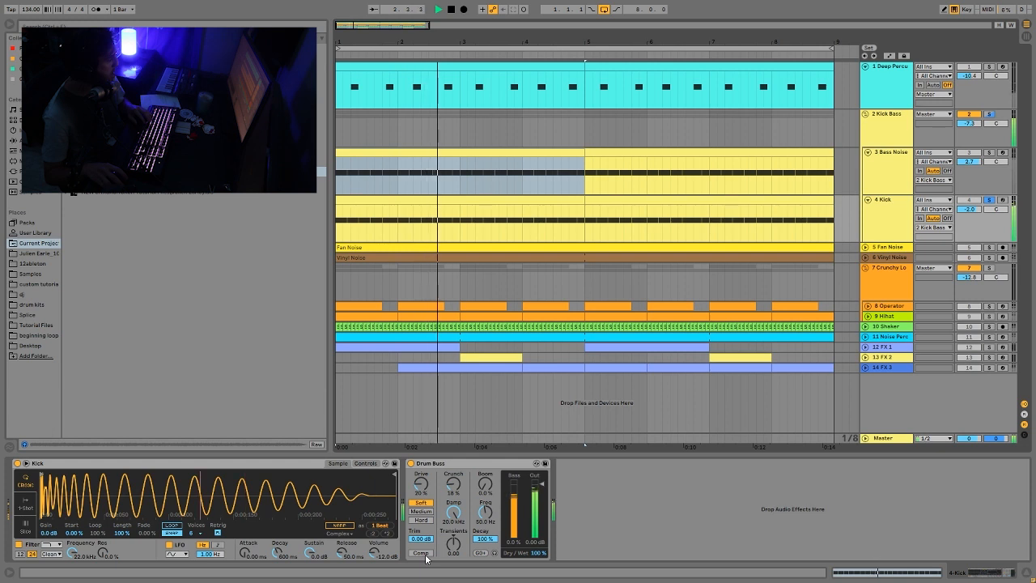
key(space)
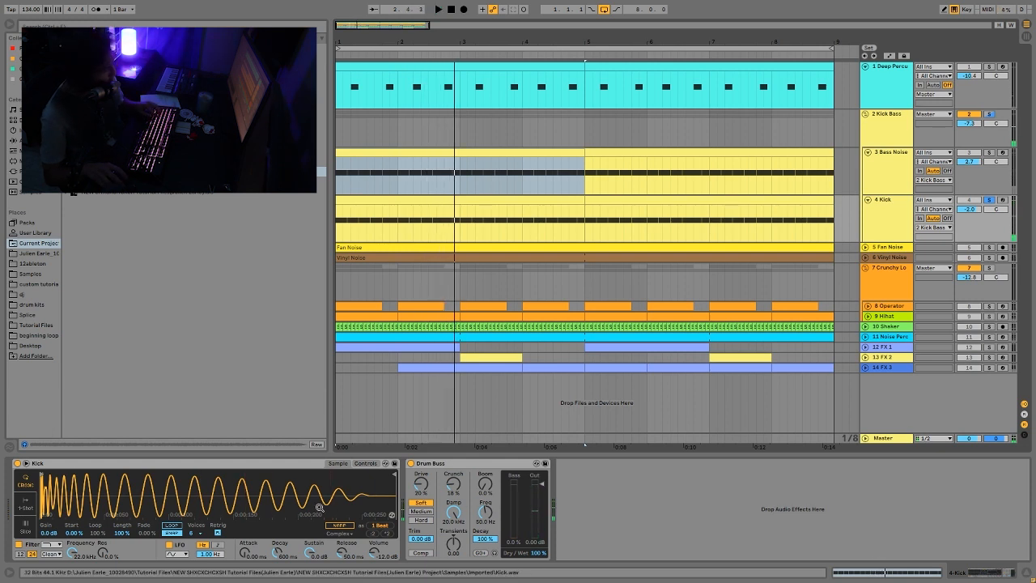
click(412, 464)
click(413, 464)
key(space)
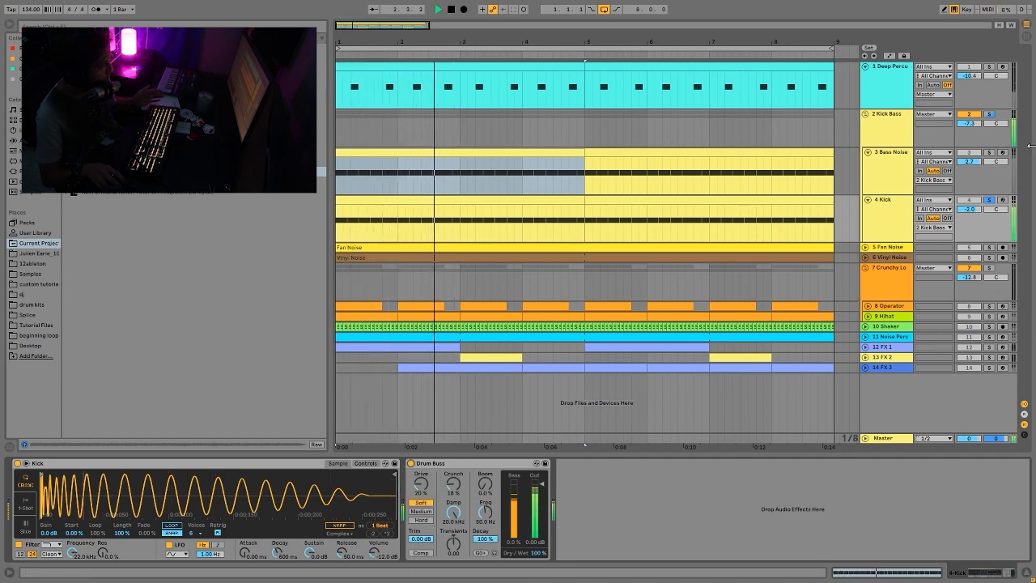
key(space)
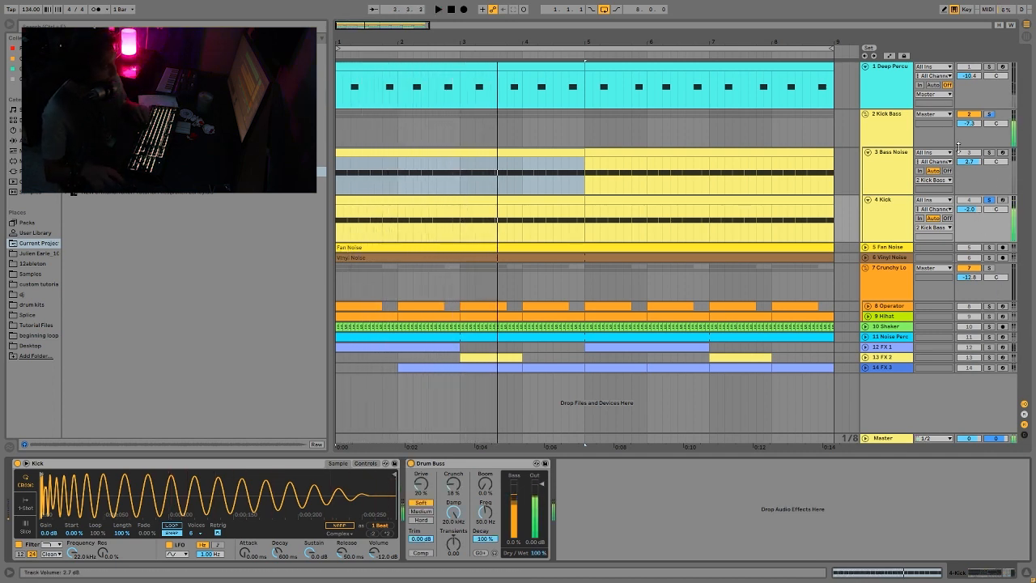
Step: Show the Kick Bass group's device chain, bypass its Drum Buss, and play the group
click(880, 141)
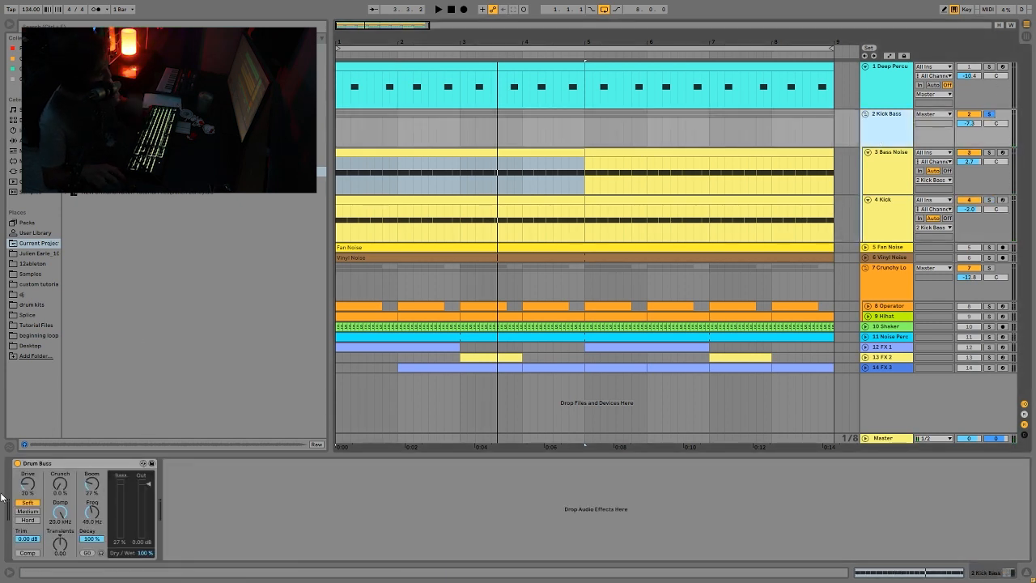
click(18, 464)
key(space)
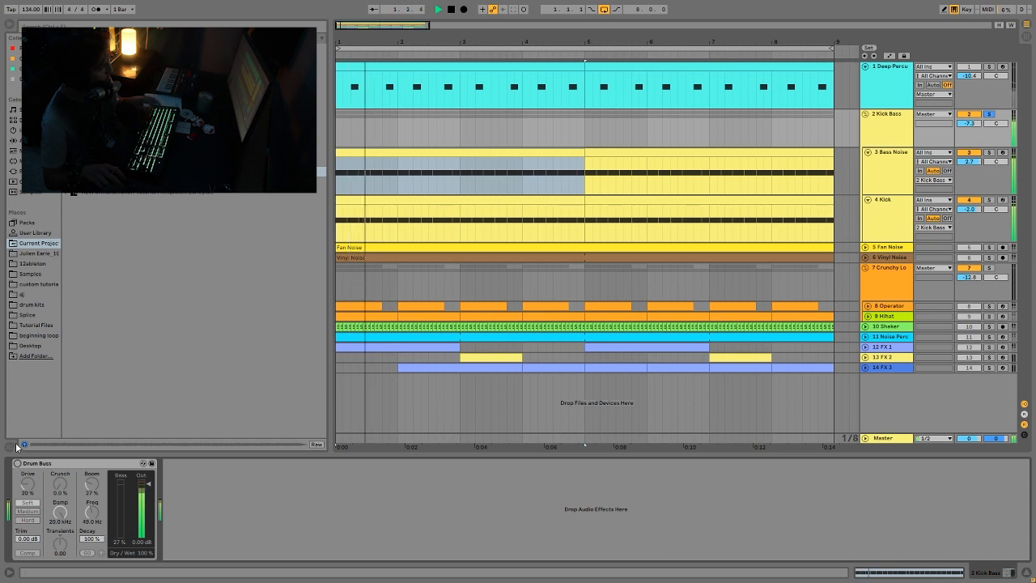
Step: Switch the Kick Bass group's Drum Buss back on, stop playback, and show the Bass Noise device chain
click(18, 463)
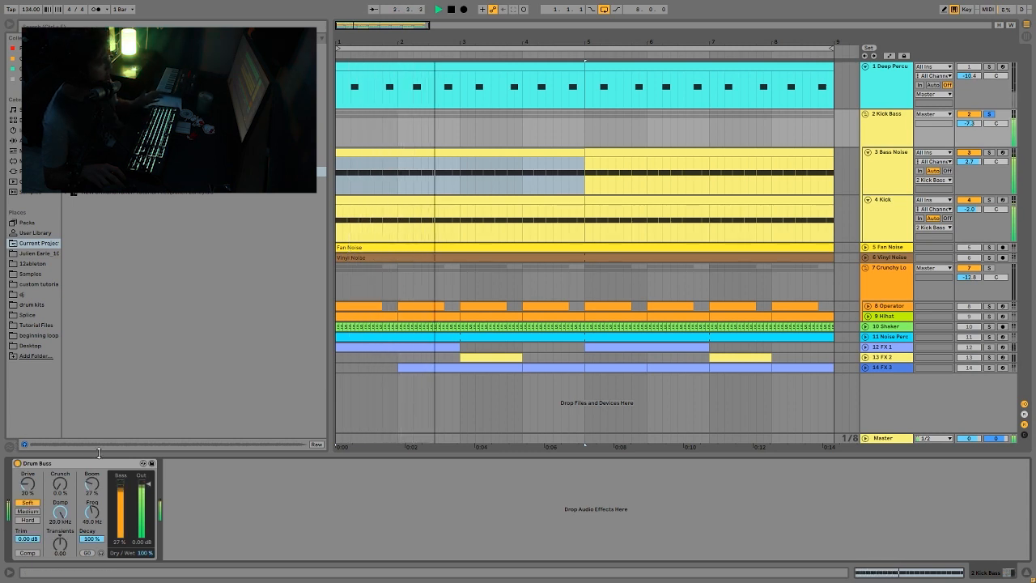
key(space)
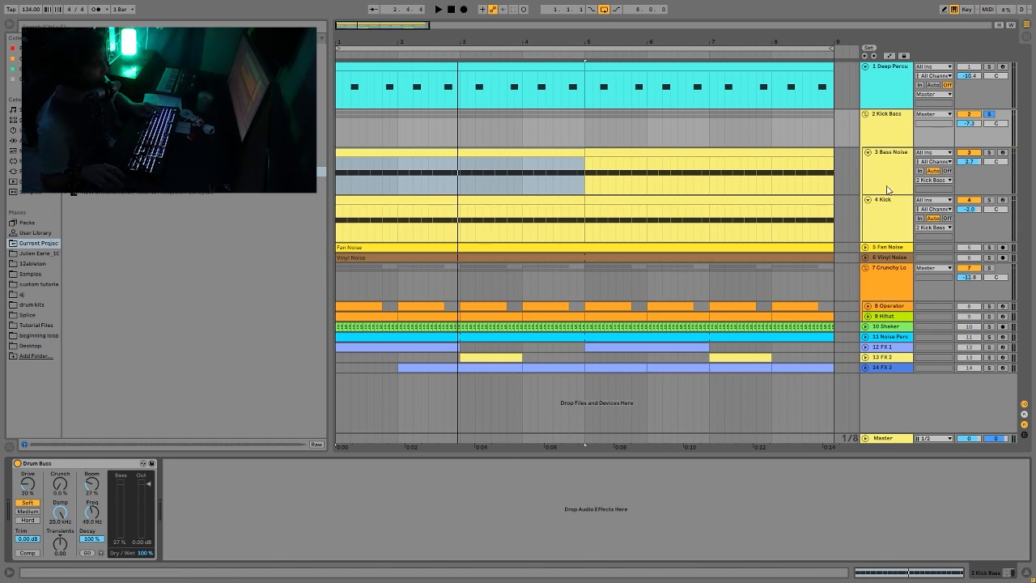
click(894, 123)
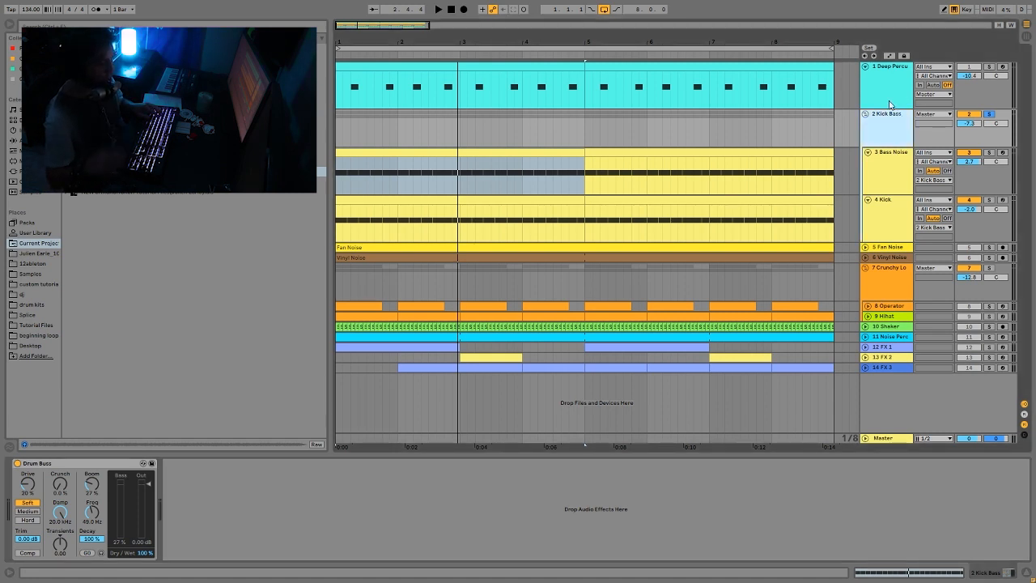
click(888, 166)
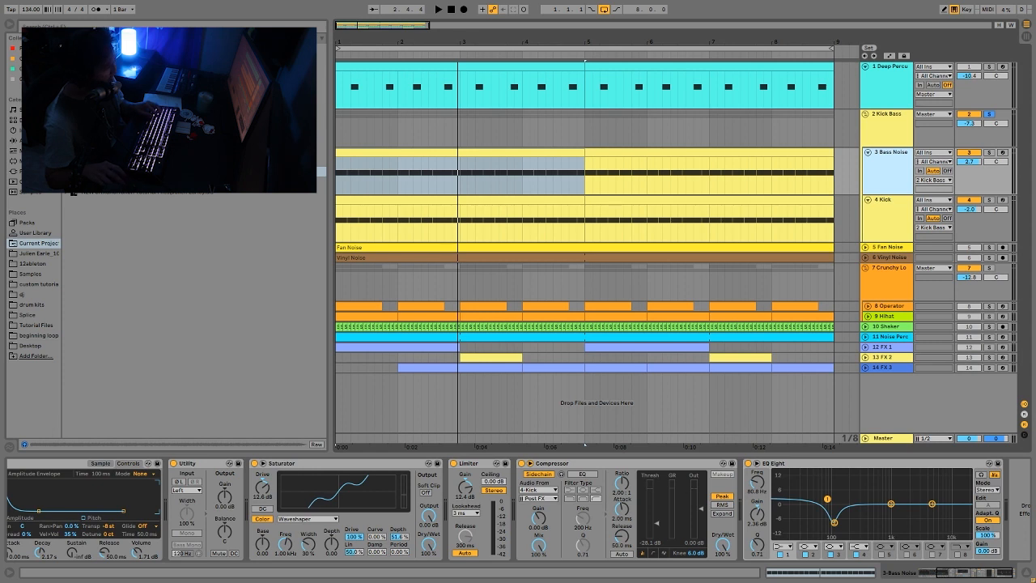
Step: Play the soloed Kick Bass group while comparing its Drum Buss bypassed and re-enabled
click(884, 131)
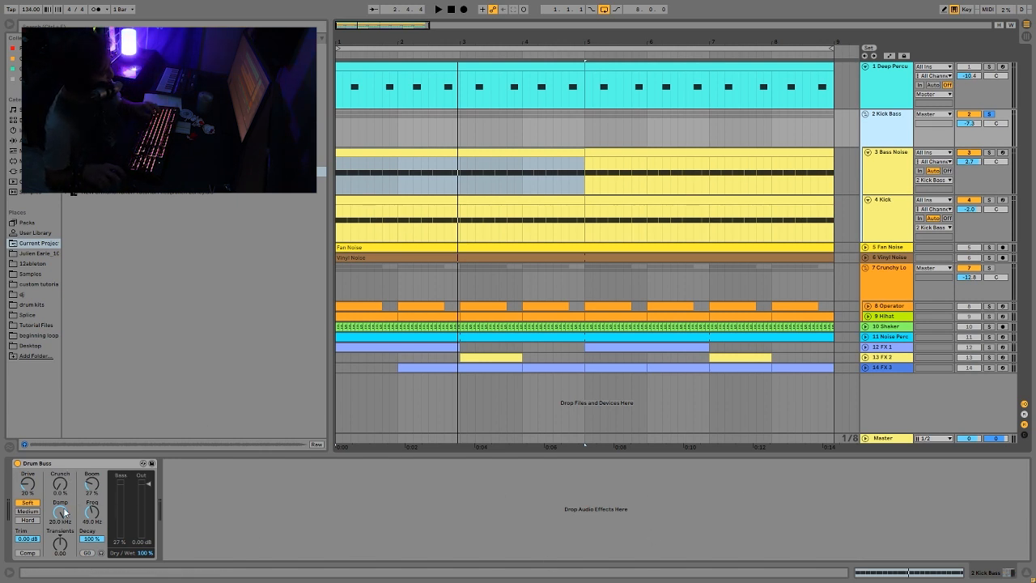
click(19, 464)
key(space)
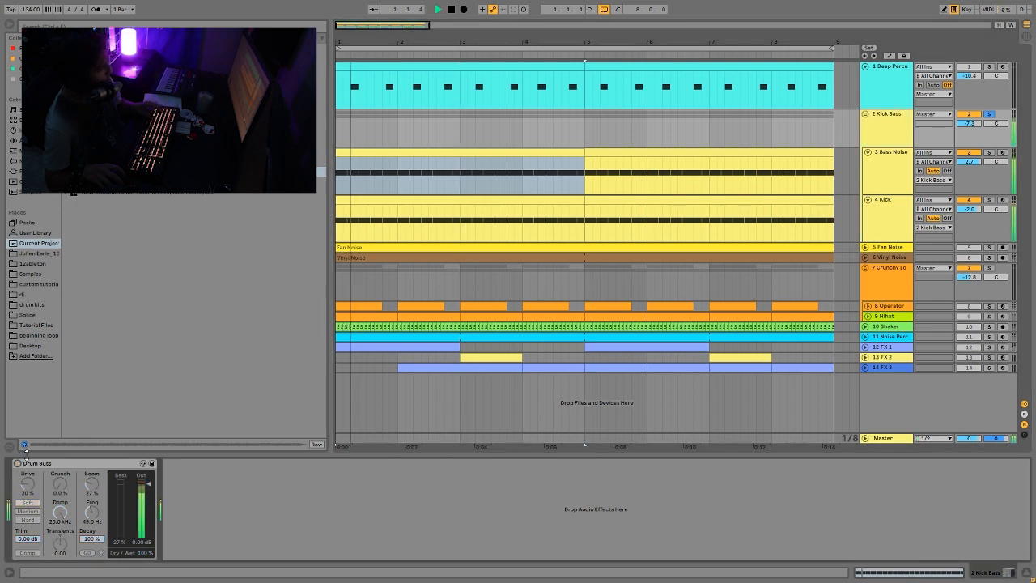
key(0)
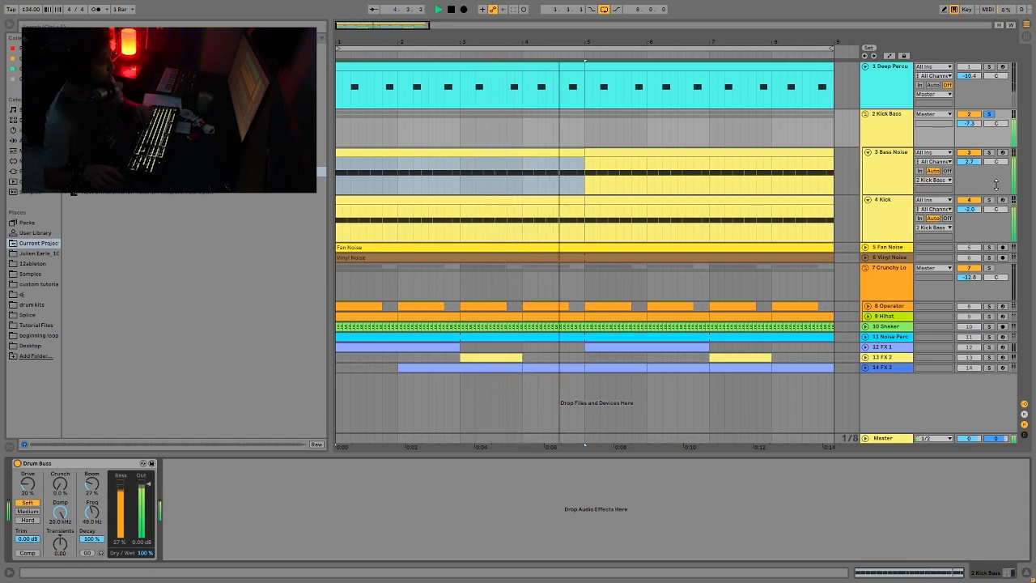
key(space)
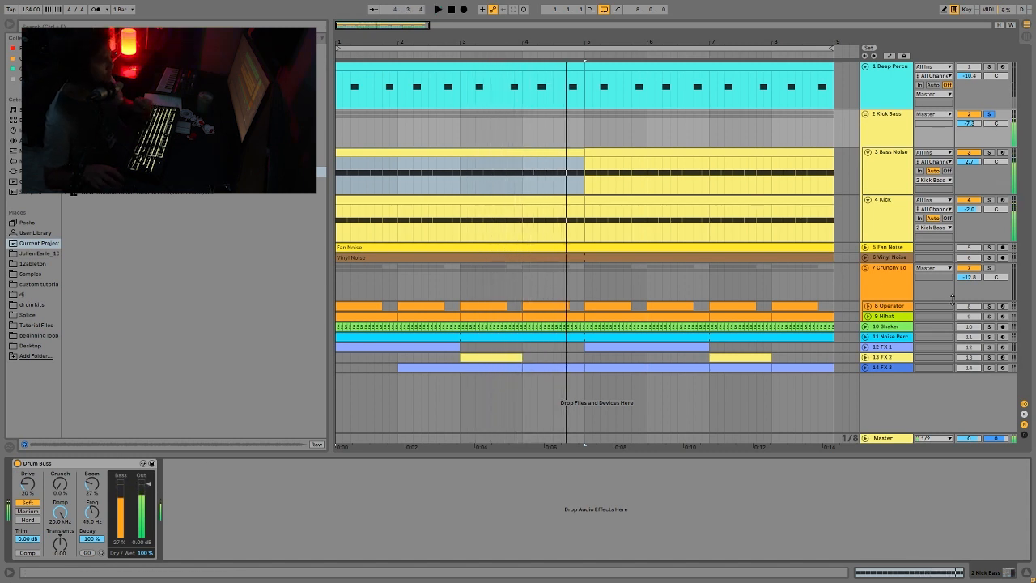
Step: Solo the Fan Noise track, unfold it to show its waveform and device chain, and audition it
click(989, 247)
click(890, 237)
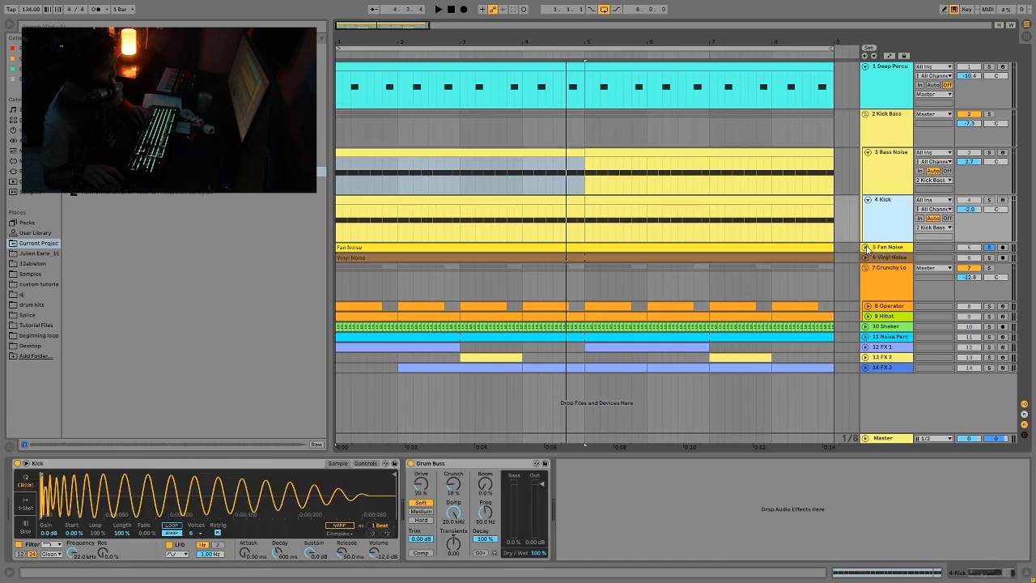
click(866, 247)
key(space)
click(870, 258)
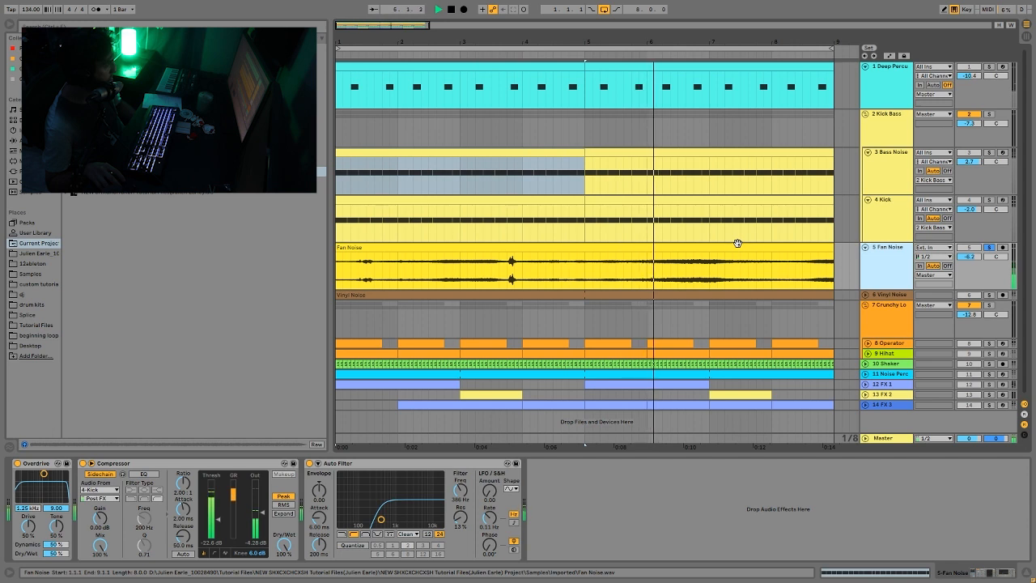
click(772, 260)
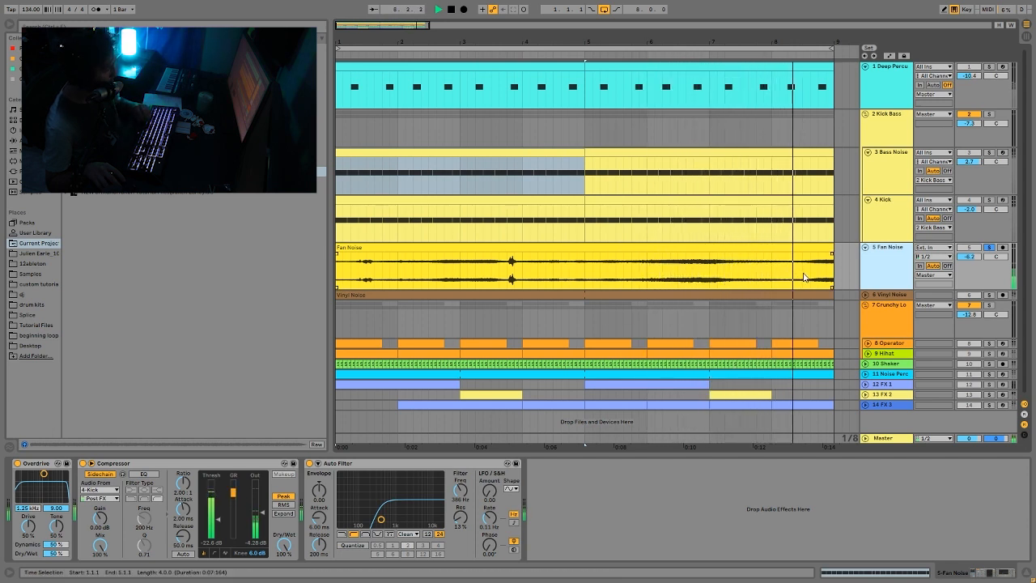
key(space)
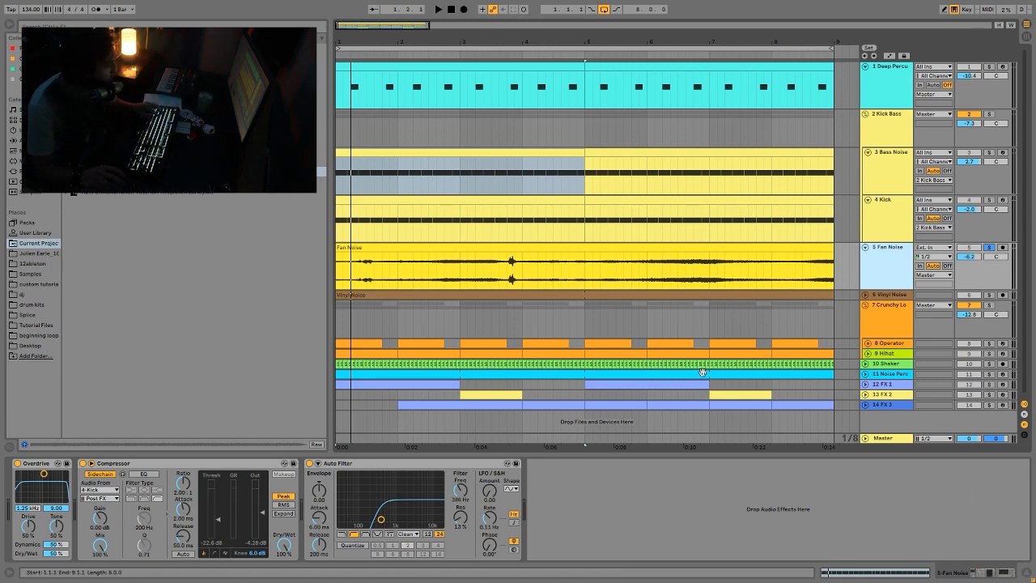
Step: Select the whole Fan Noise clip and play it from bar 1
click(493, 248)
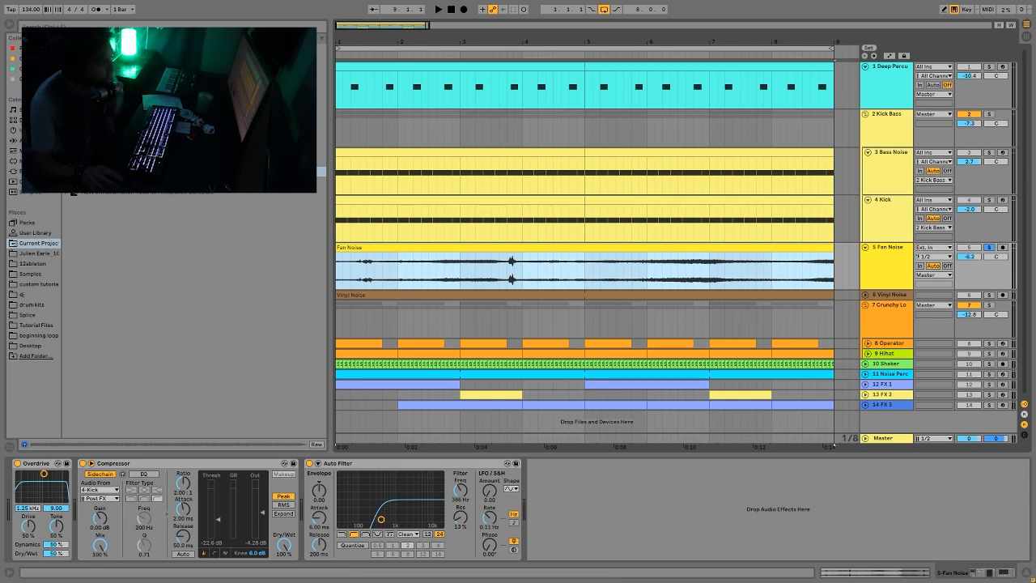
key(space)
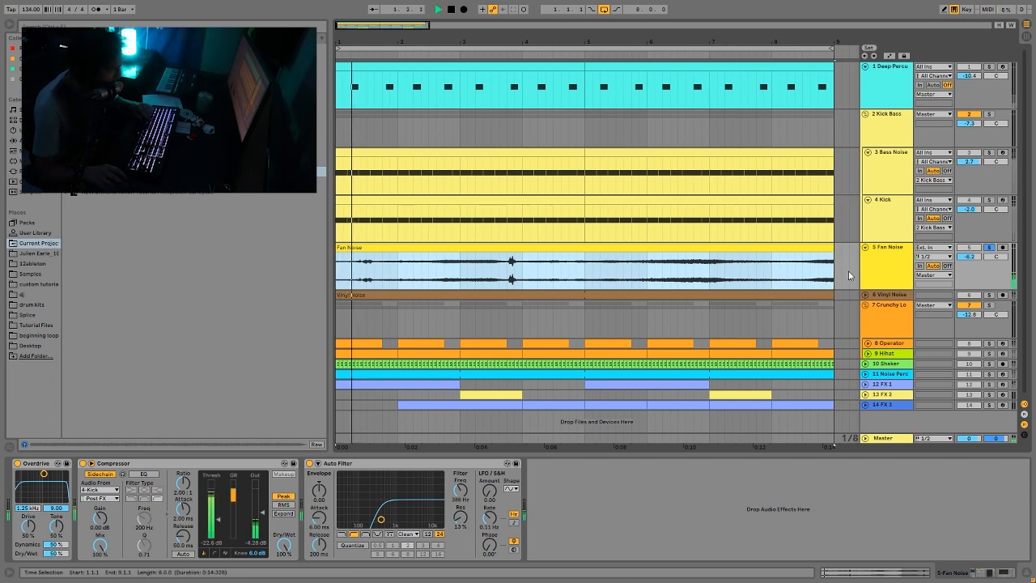
key(space)
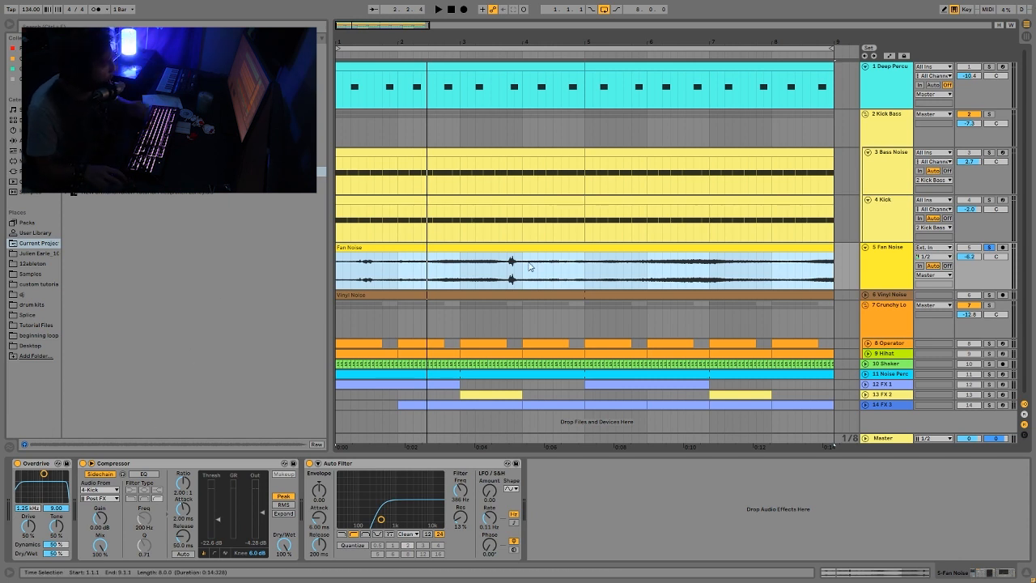
Step: Audition individual swells in the Fan Noise clip, around bars 6 to 7 and just before bar 3
drag(649, 277, 666, 275)
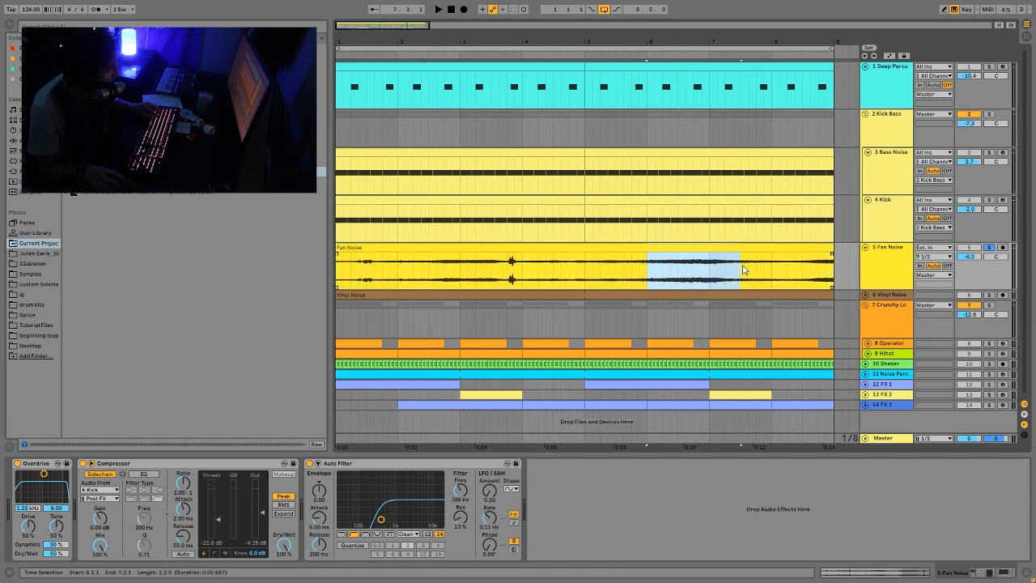
click(808, 278)
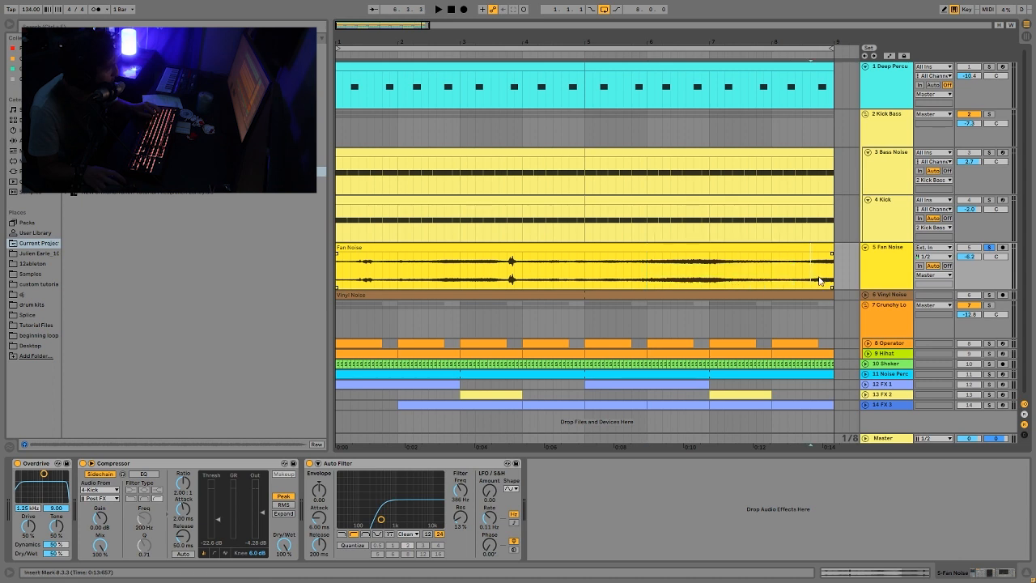
key(space)
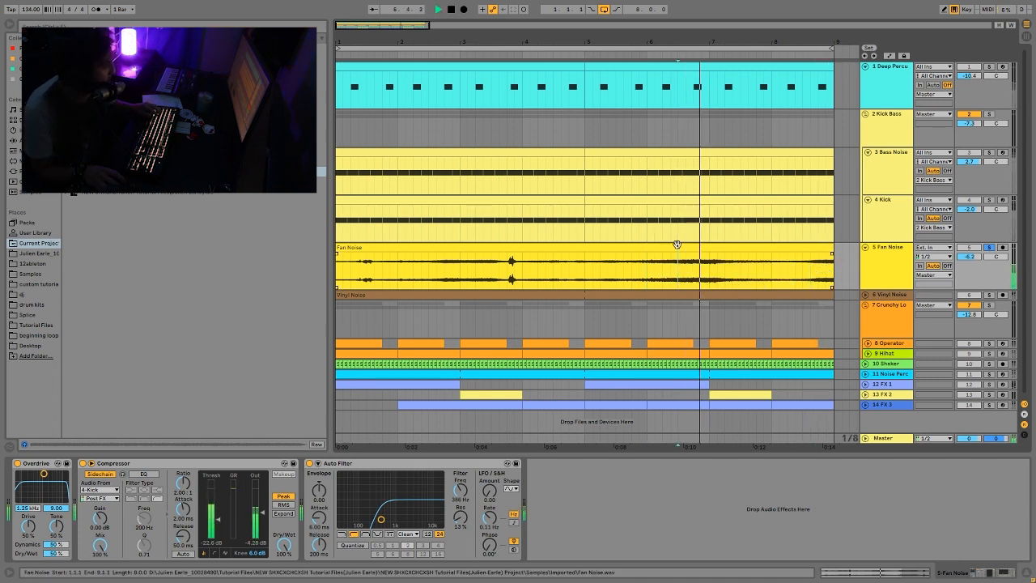
drag(460, 272, 455, 272)
key(space)
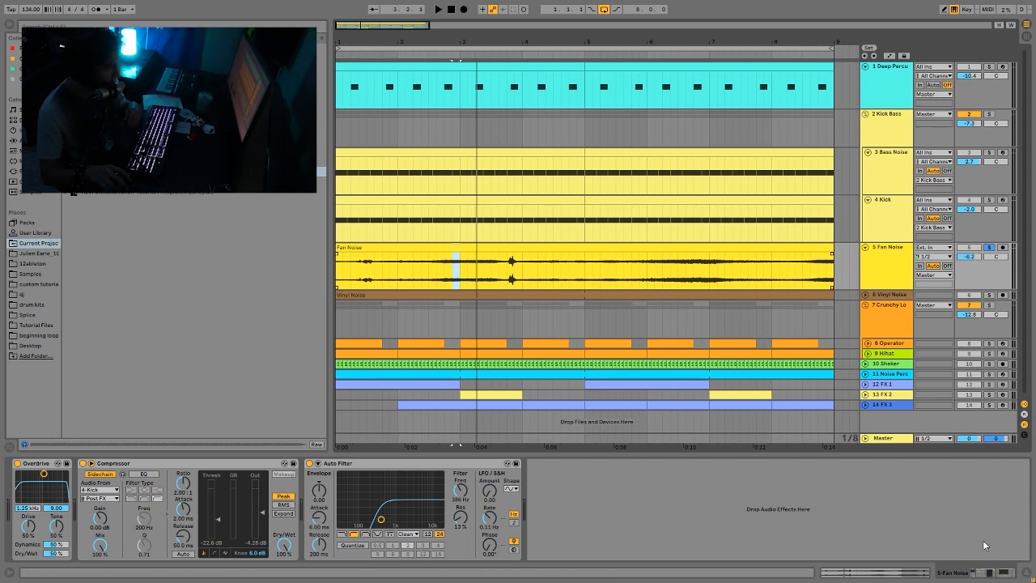
Step: Reselect the full Fan Noise clip and listen to its opening bars
click(717, 248)
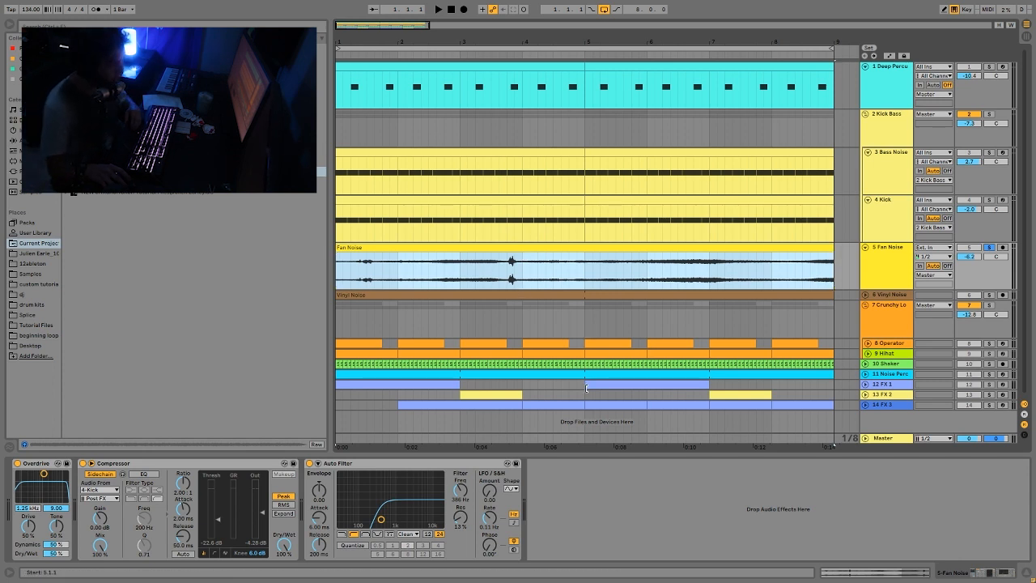
key(space)
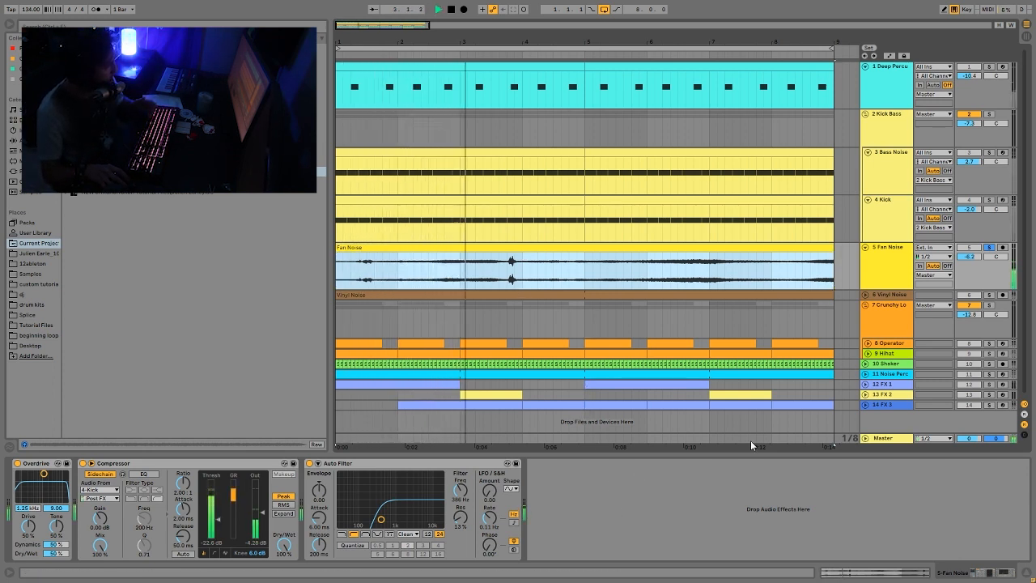
key(space)
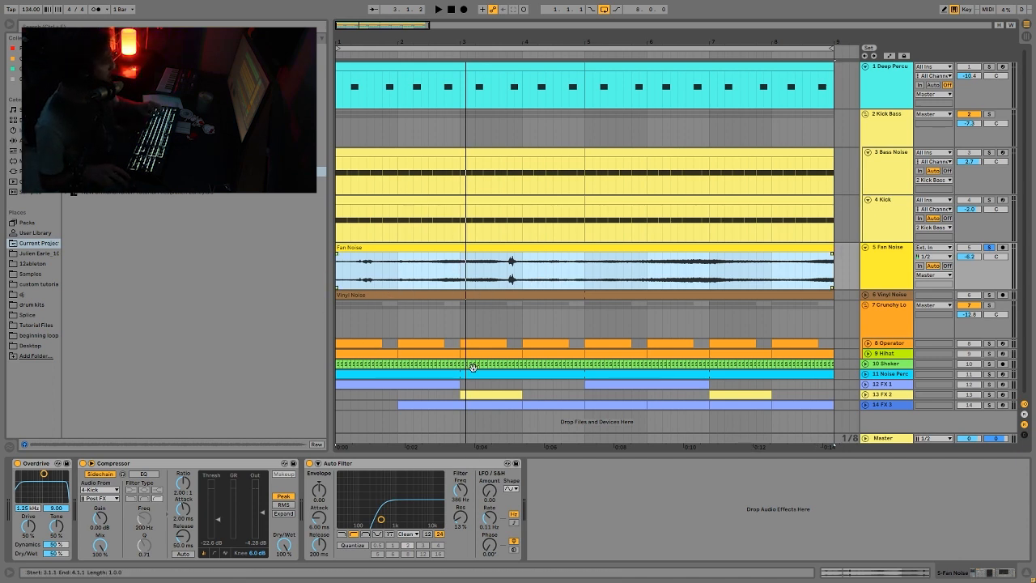
Step: Audition the short spike in the Fan Noise clip around 3.4 and the bump in bar 1
click(499, 277)
key(space)
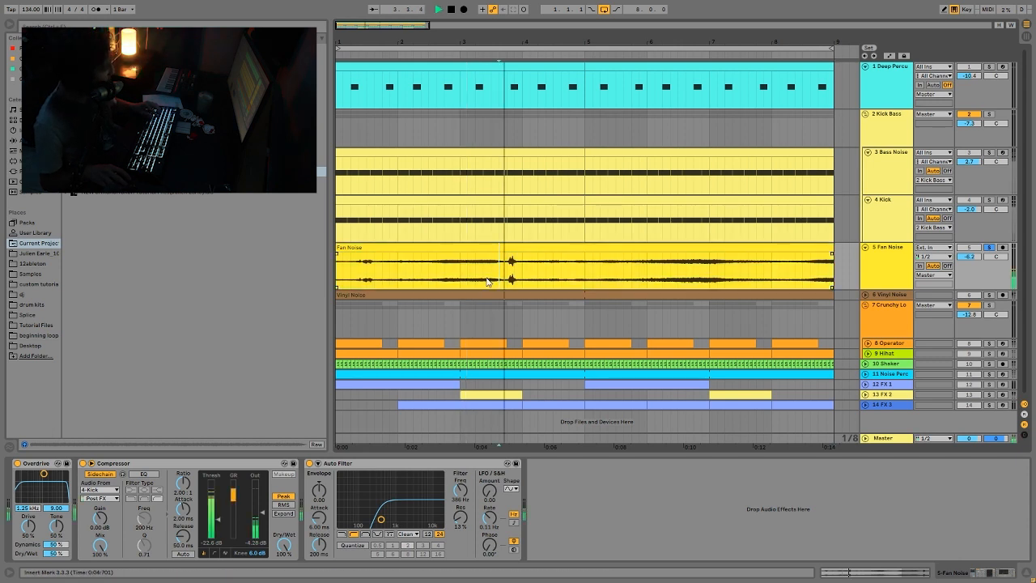
drag(515, 281, 505, 281)
key(space)
key(space)
key(space)
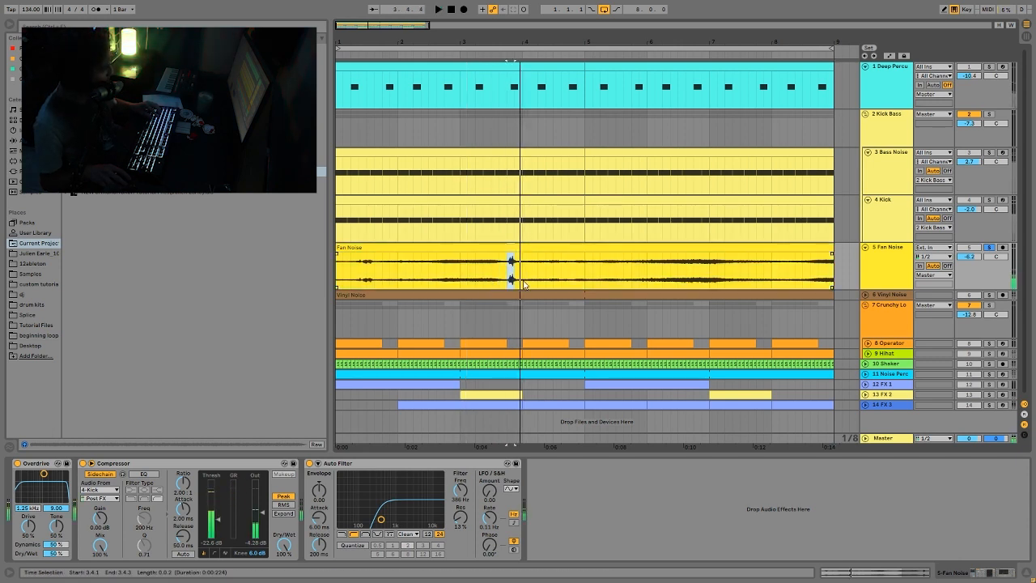
click(374, 278)
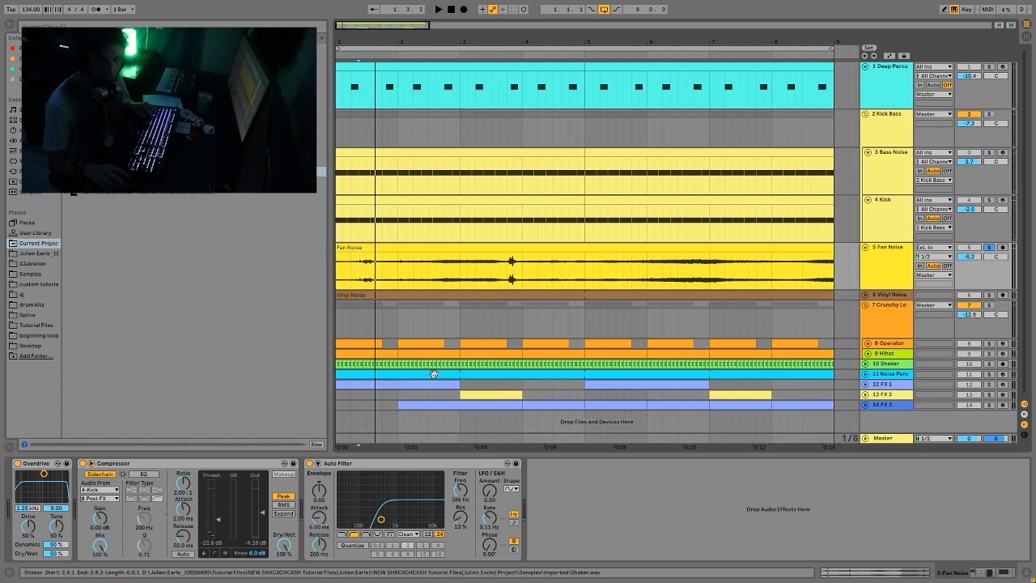
Step: Play the Fan Noise clip from bar 1 and release its solo to hear it with all tracks
click(603, 246)
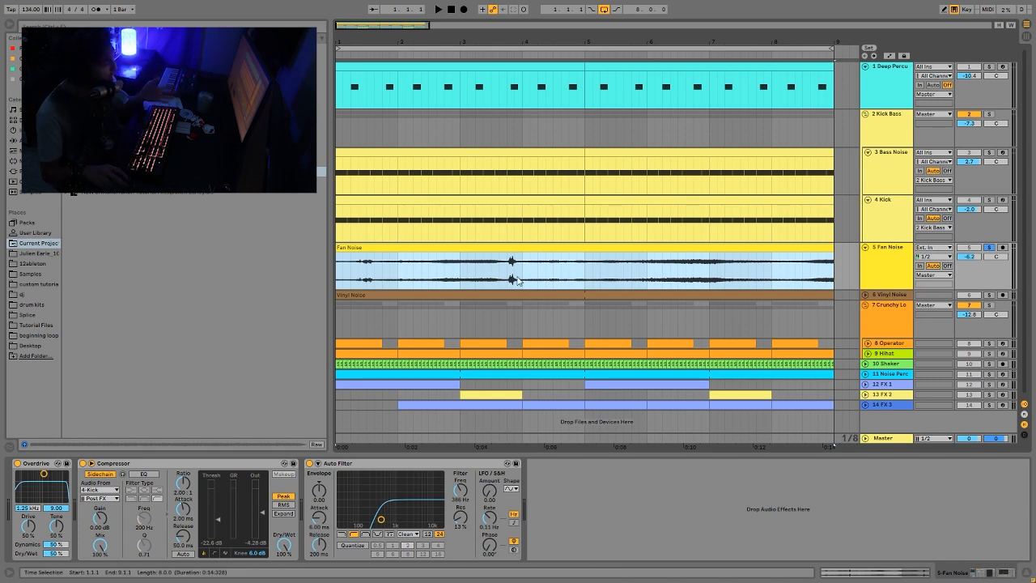
key(space)
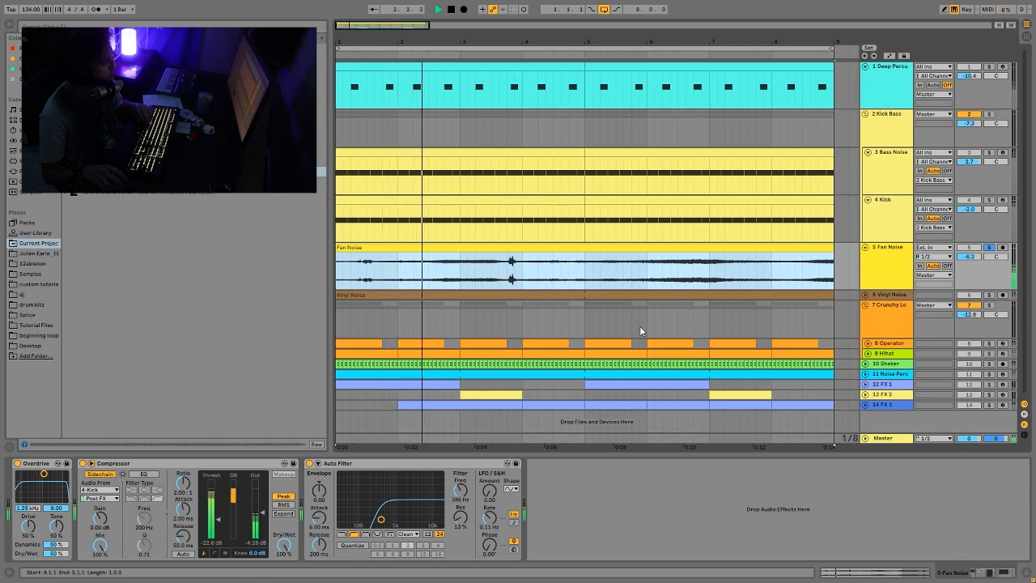
click(990, 248)
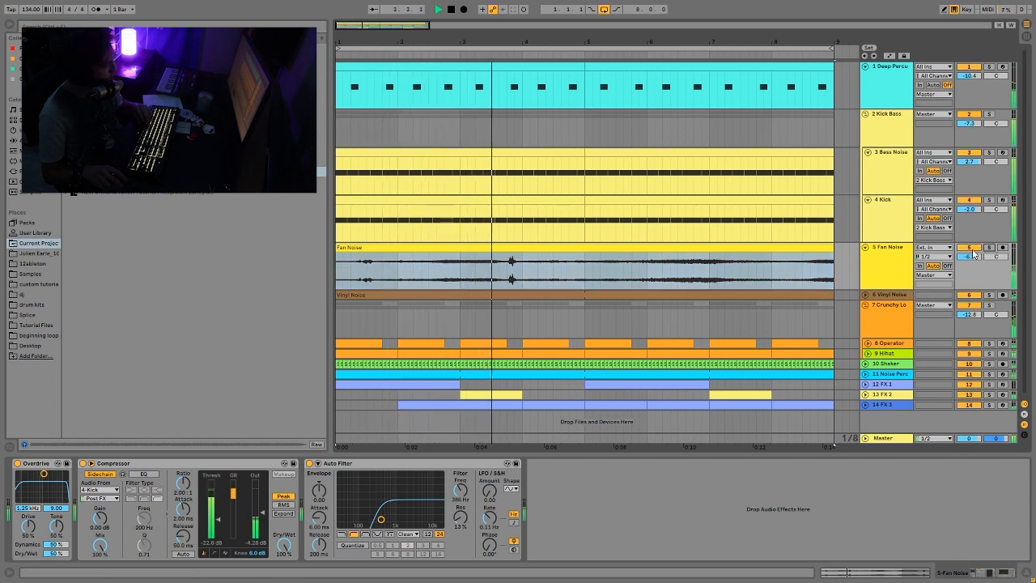
Step: Play the full mix from bar 8 across the loop point to hear the Fan Noise's ending swell
click(780, 282)
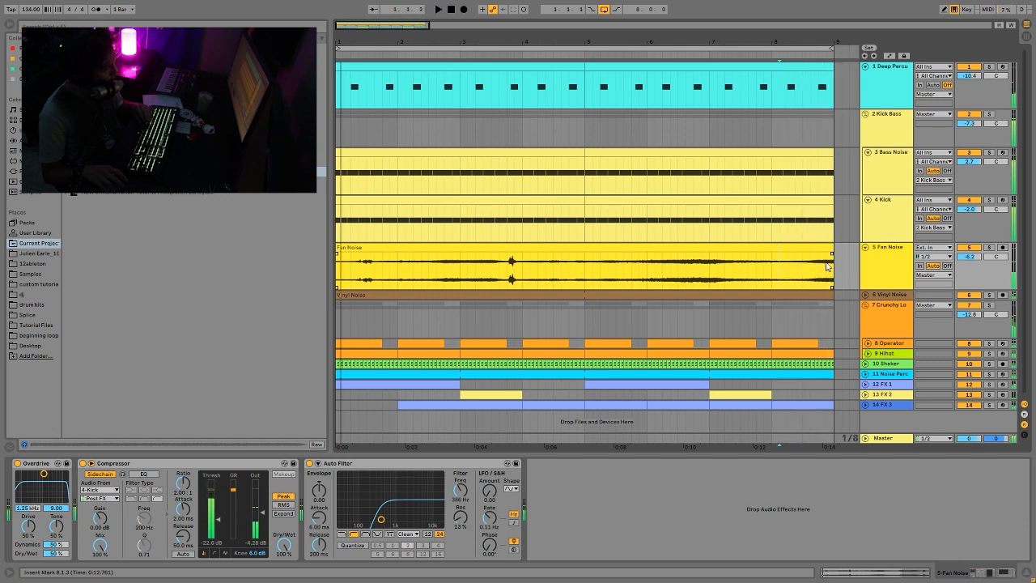
key(space)
click(801, 271)
key(space)
key(space)
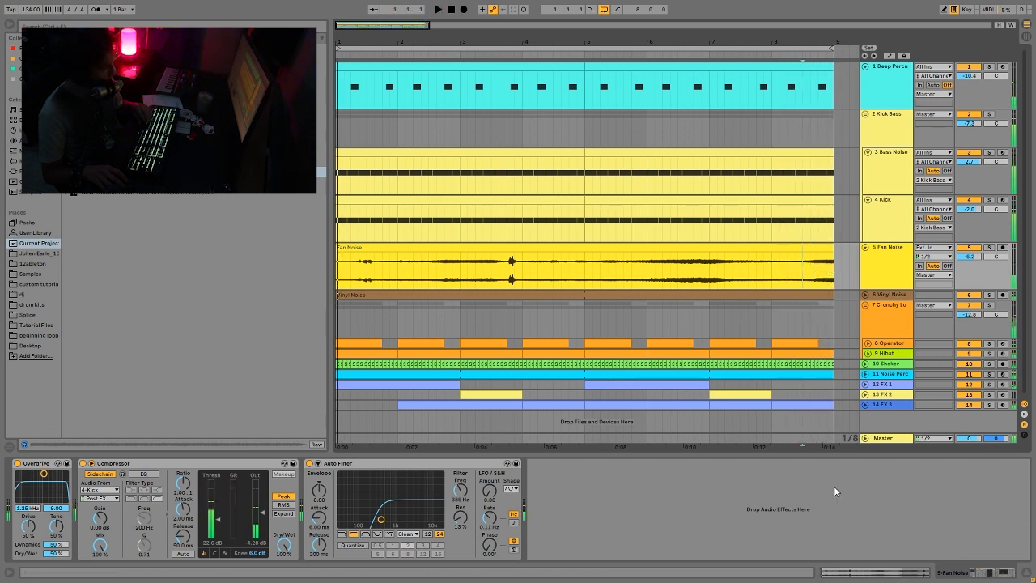
Step: Select the whole Fan Noise clip and solo its track again
click(683, 248)
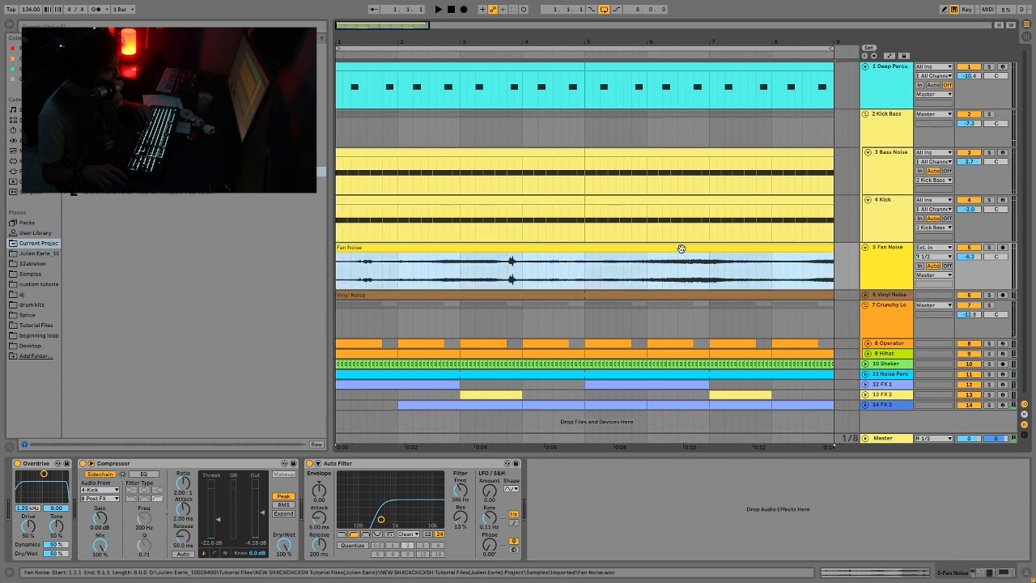
click(988, 247)
click(988, 248)
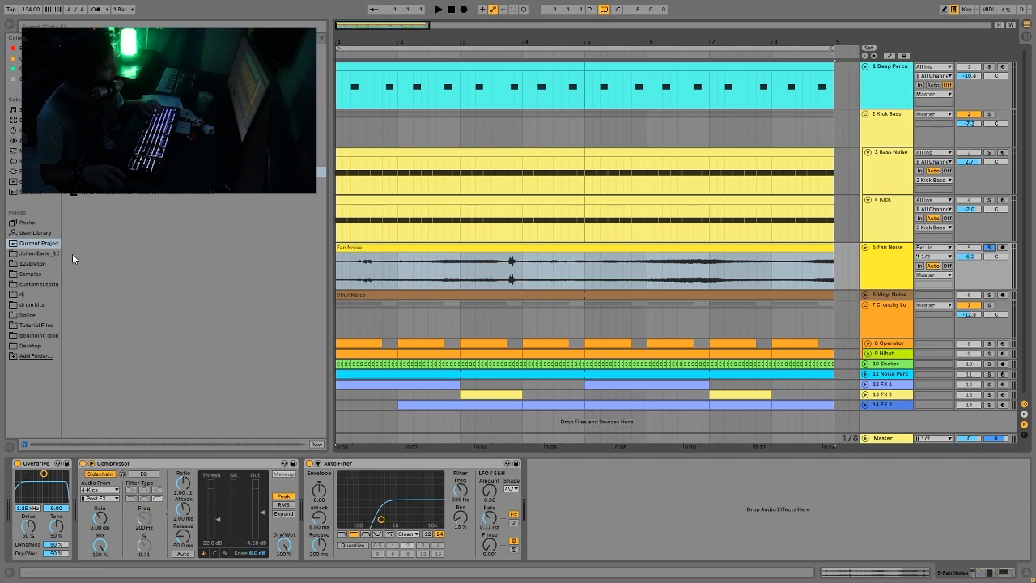
Step: Select a sample in the browser, raise the Master cue volume to 6.0, and play the soloed Fan Noise
click(194, 151)
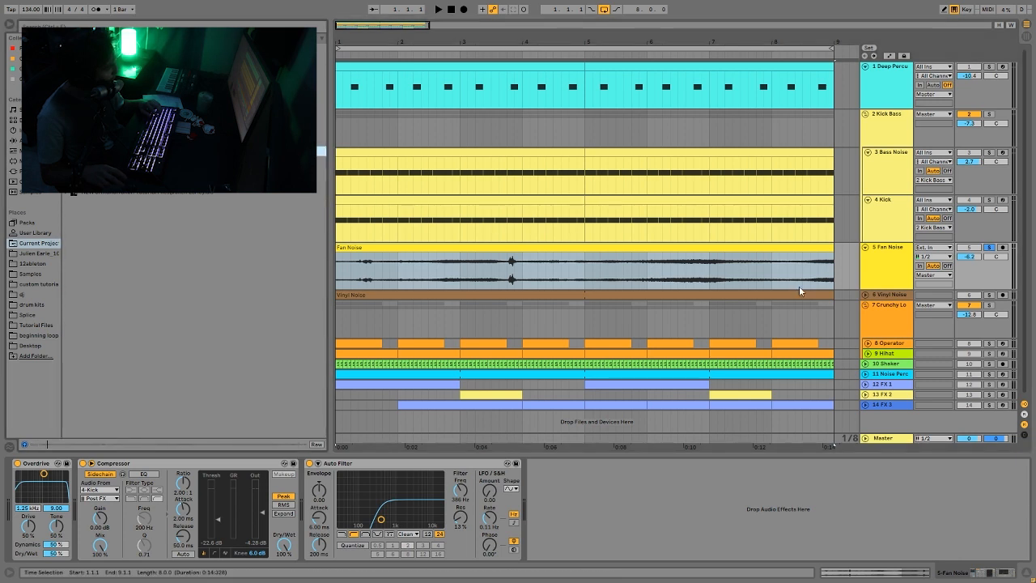
drag(997, 440, 997, 405)
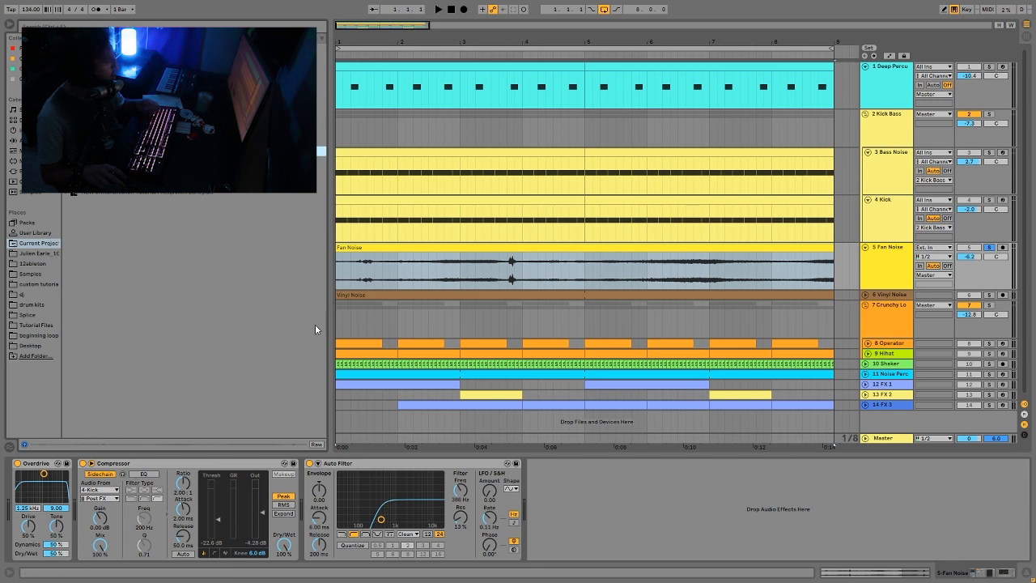
key(space)
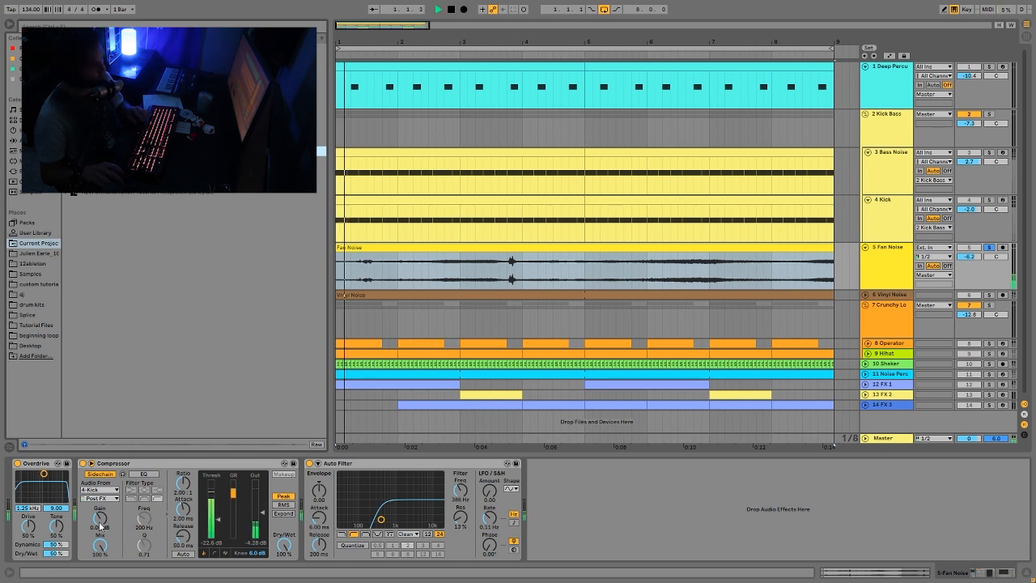
Step: Solo the Vinyl Noise track, play it from bar 1, and unfold it to view its waveform
key(space)
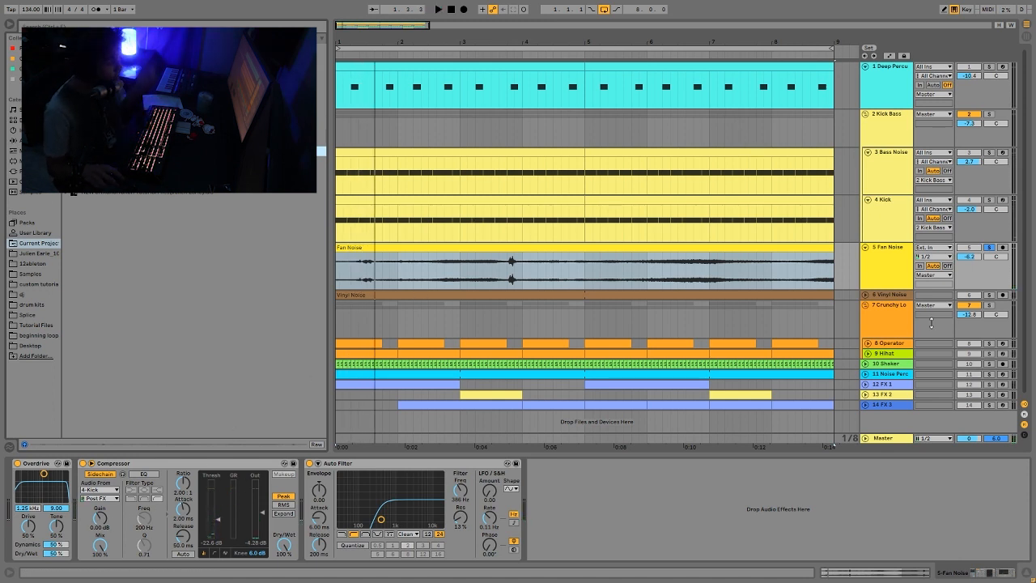
click(990, 296)
click(897, 298)
key(space)
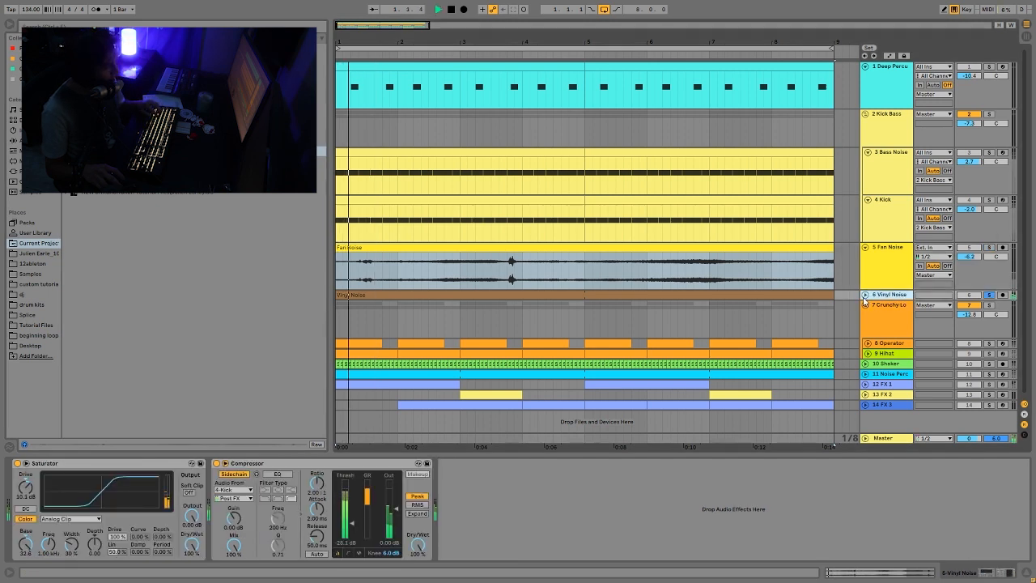
click(865, 295)
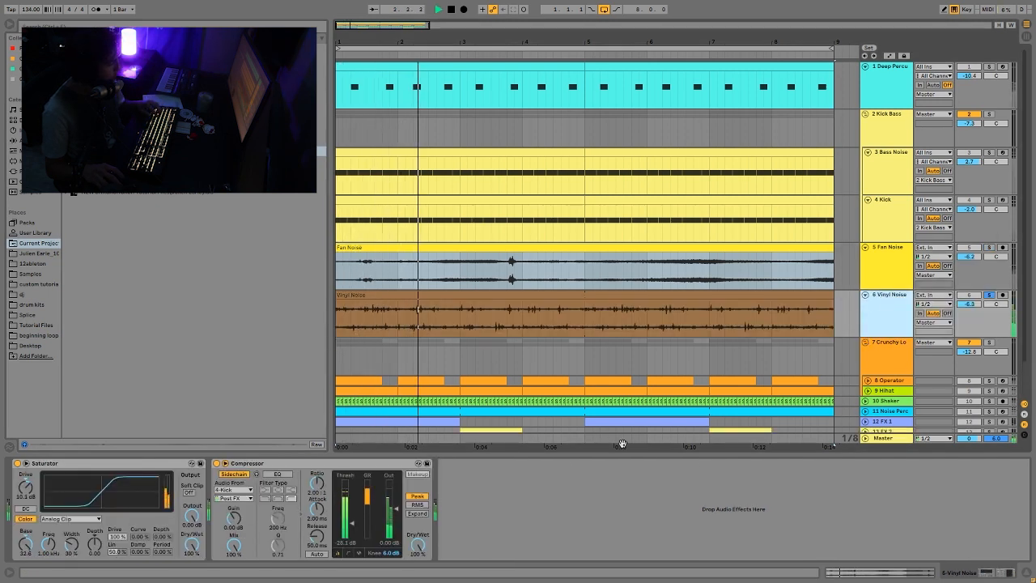
key(space)
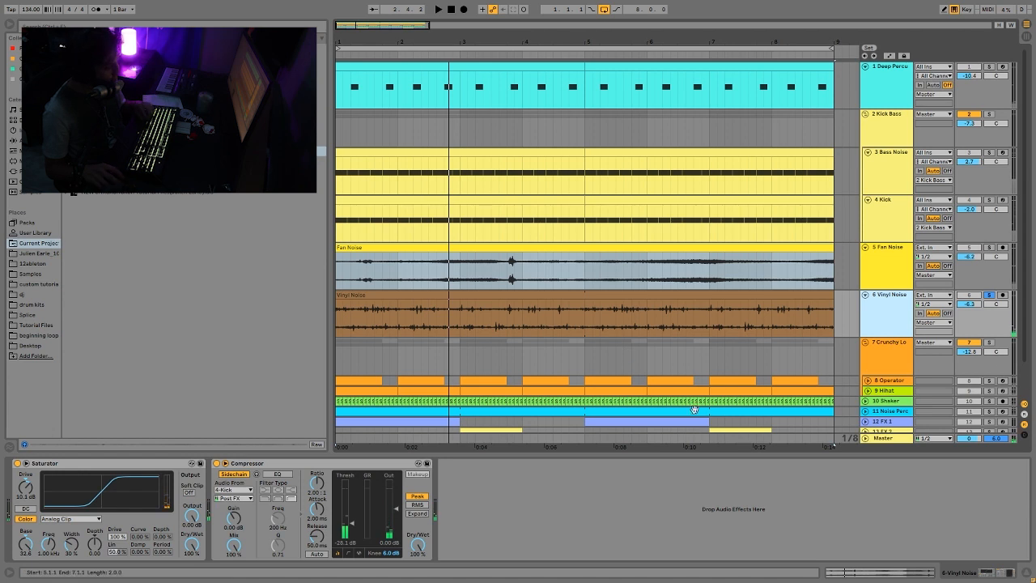
Step: Solo the Fan Noise track alongside Vinyl Noise and play the two noise layers together
click(988, 248)
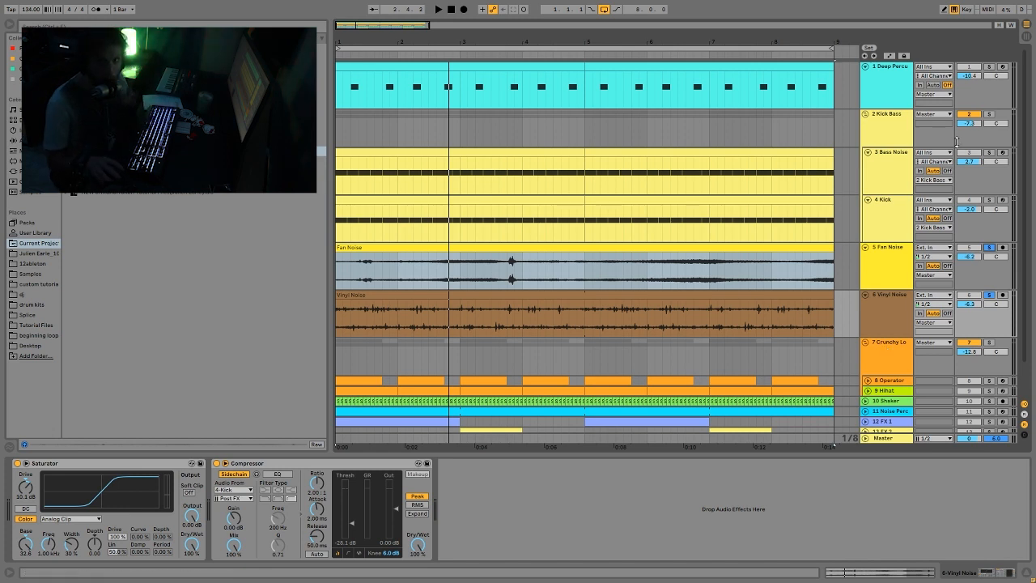
key(space)
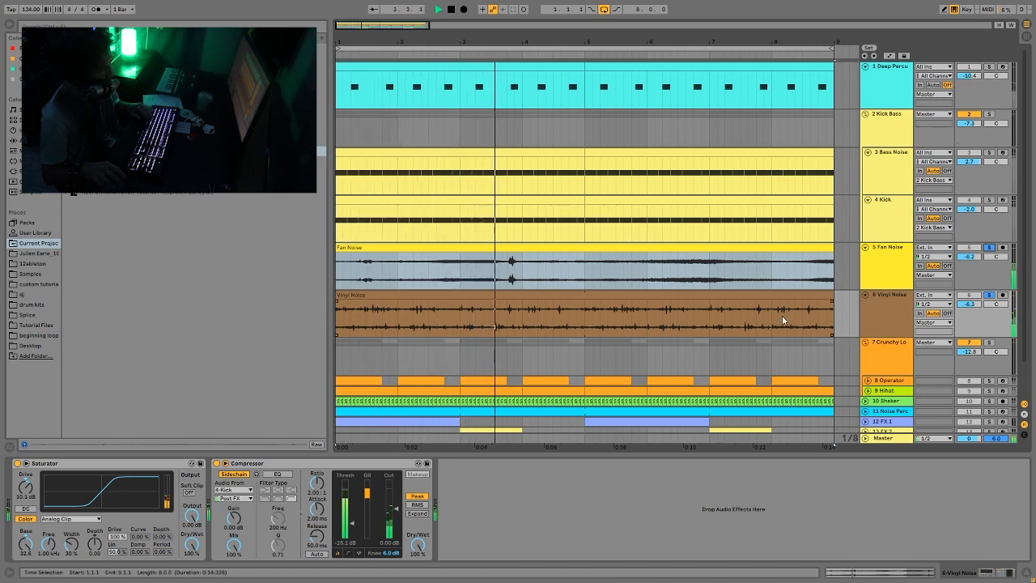
key(space)
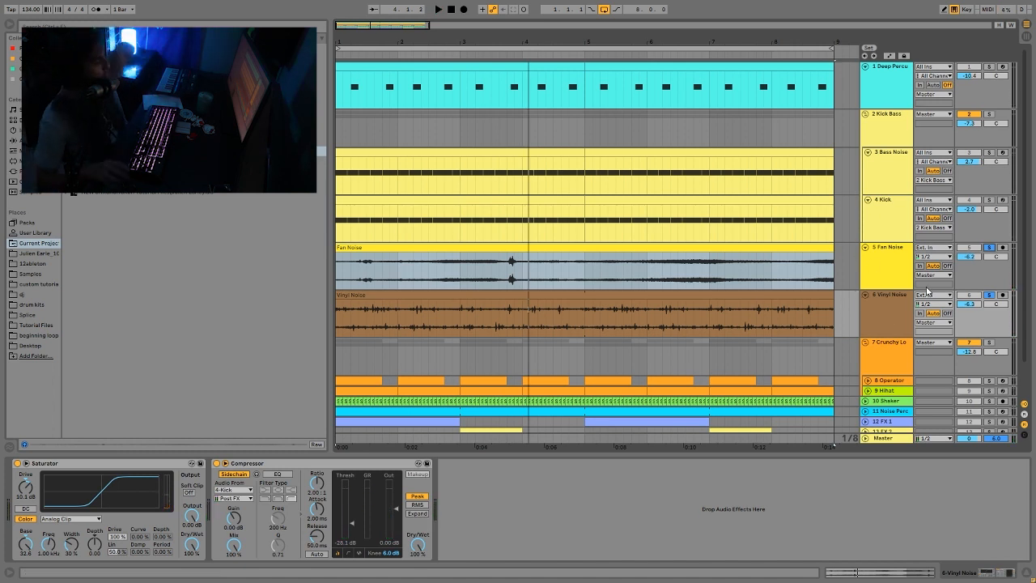
Step: Compare the device chains of Fan Noise and Vinyl Noise, leaving only Vinyl Noise soloed
click(873, 327)
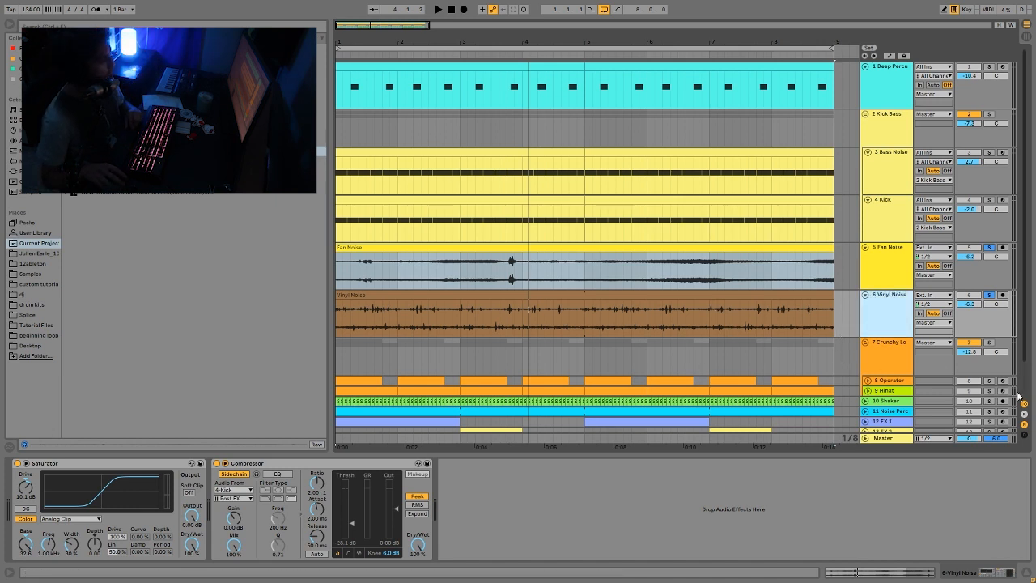
click(991, 298)
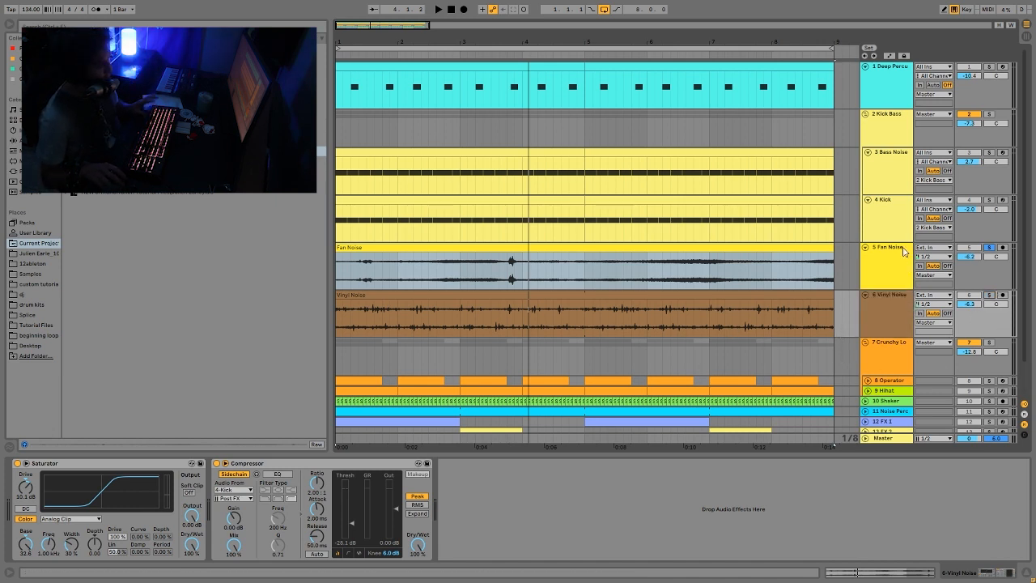
click(898, 272)
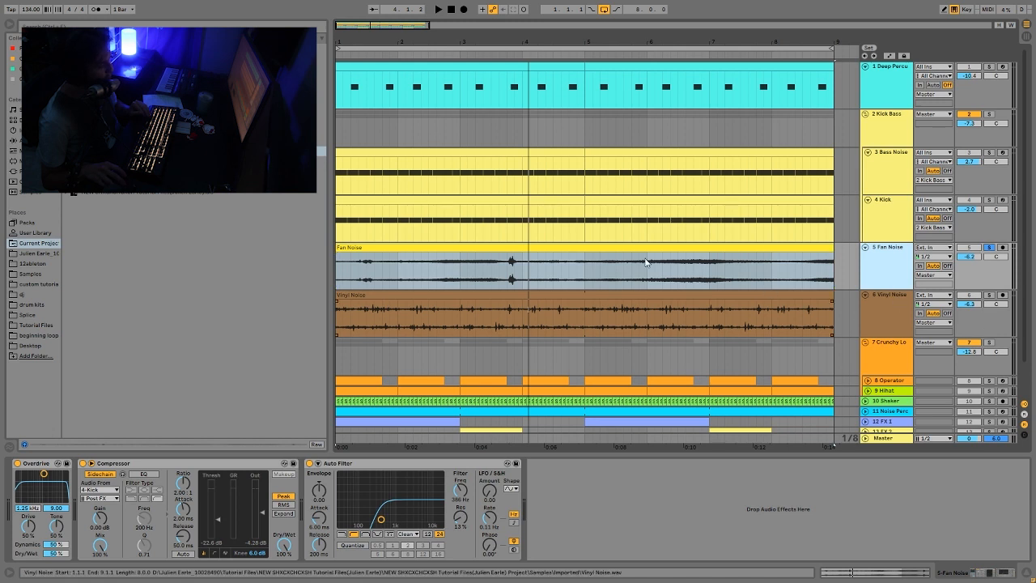
click(897, 328)
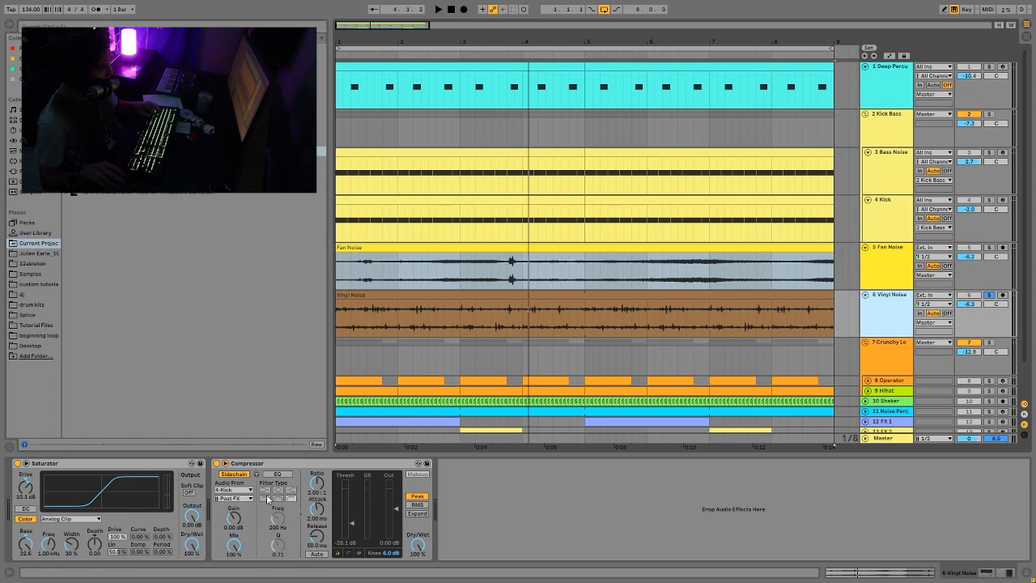
Step: Play the soloed Vinyl Noise, bypassing its Saturator and re-enabling it during playback to compare the sound
key(space)
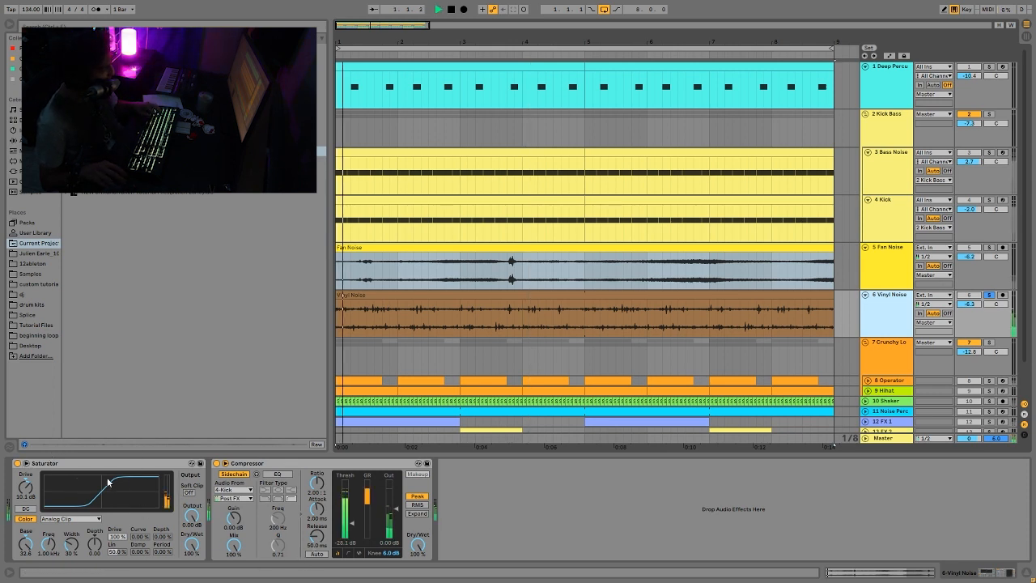
click(17, 464)
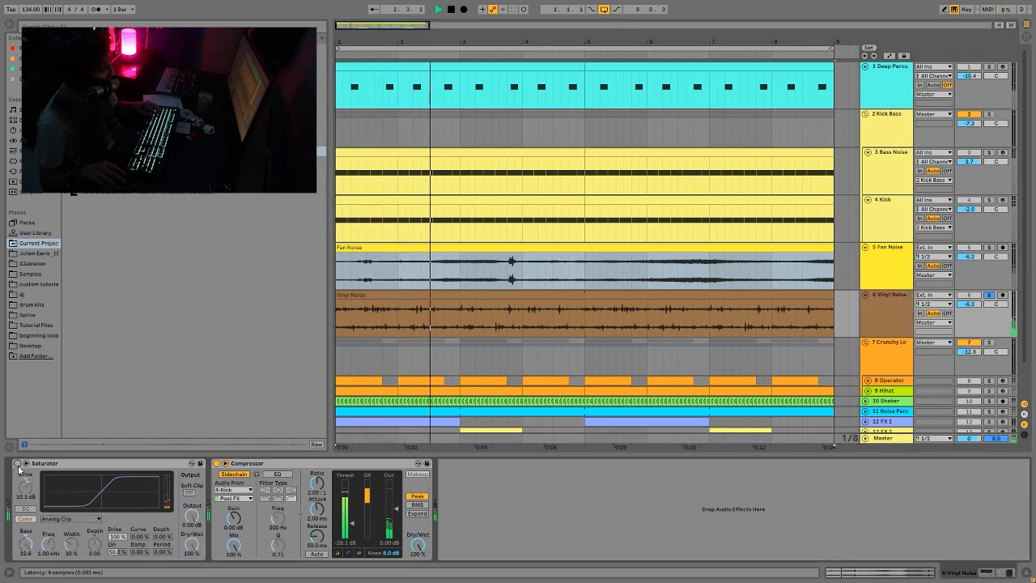
click(17, 464)
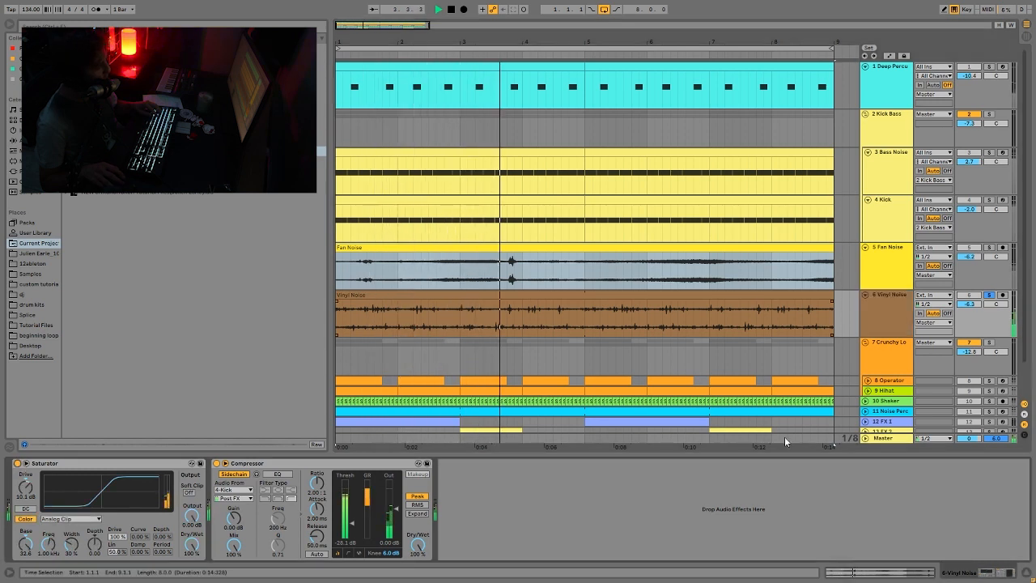
key(space)
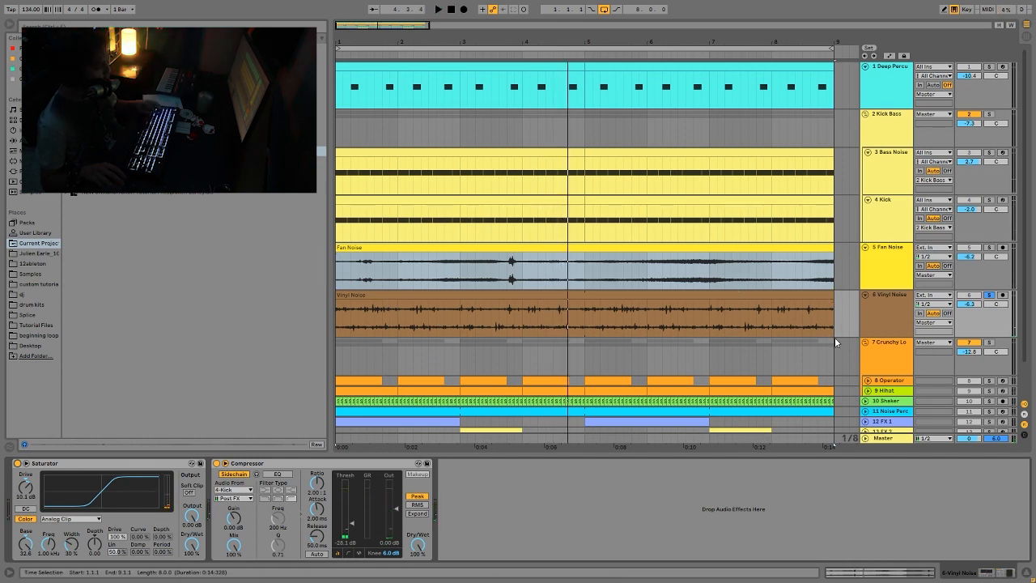
Step: Solo the Crunchy Loop group, unfold its Operator and Hihat tracks, and play it while viewing the Hihat's sampler
scroll(807, 189, down, 2)
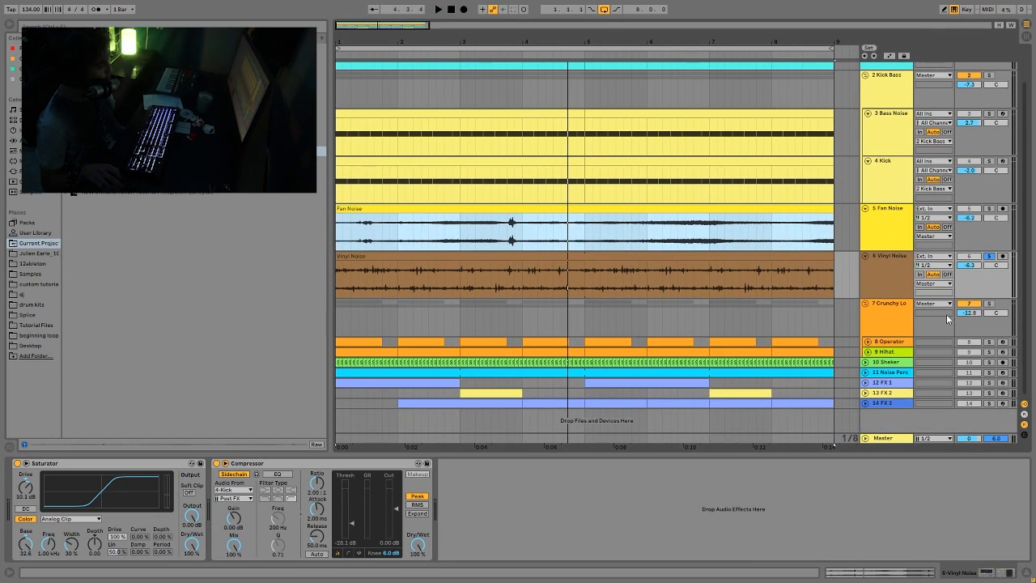
click(990, 304)
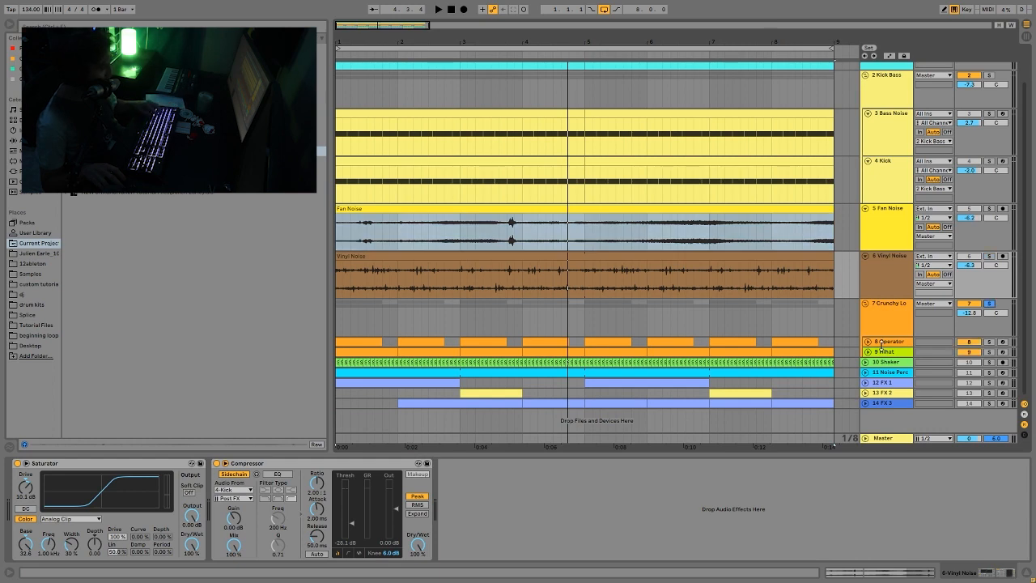
click(869, 343)
click(868, 389)
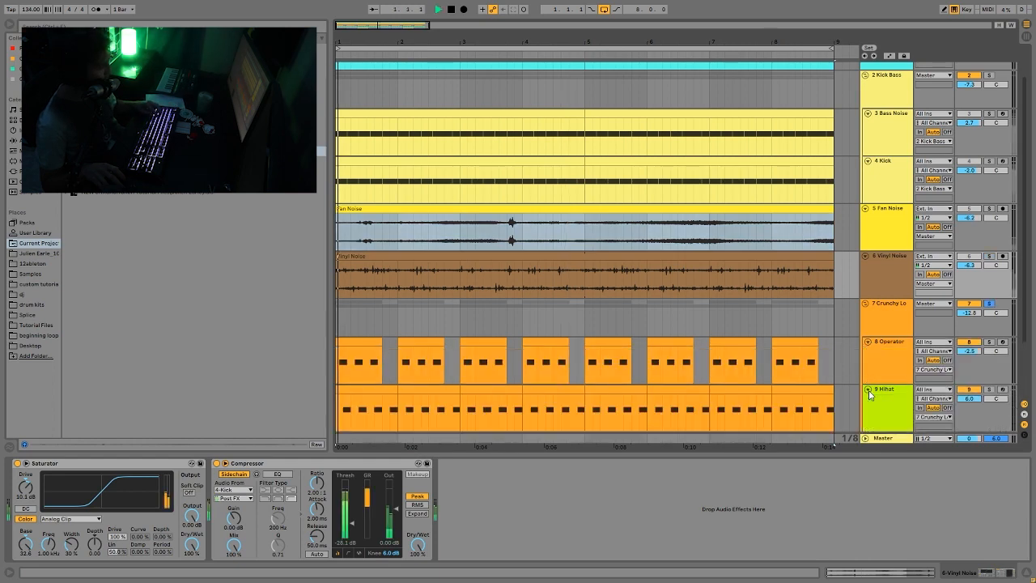
key(space)
scroll(915, 349, down, 1)
click(898, 348)
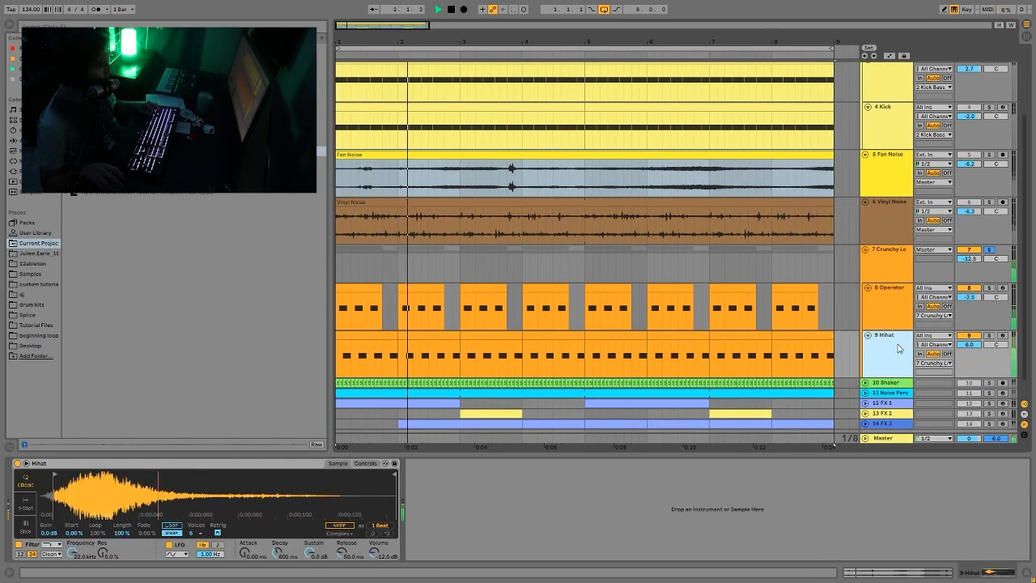
Step: Show the Crunchy Loop group's effects and play the loop briefly with the metronome, switching it off again
click(899, 273)
click(97, 10)
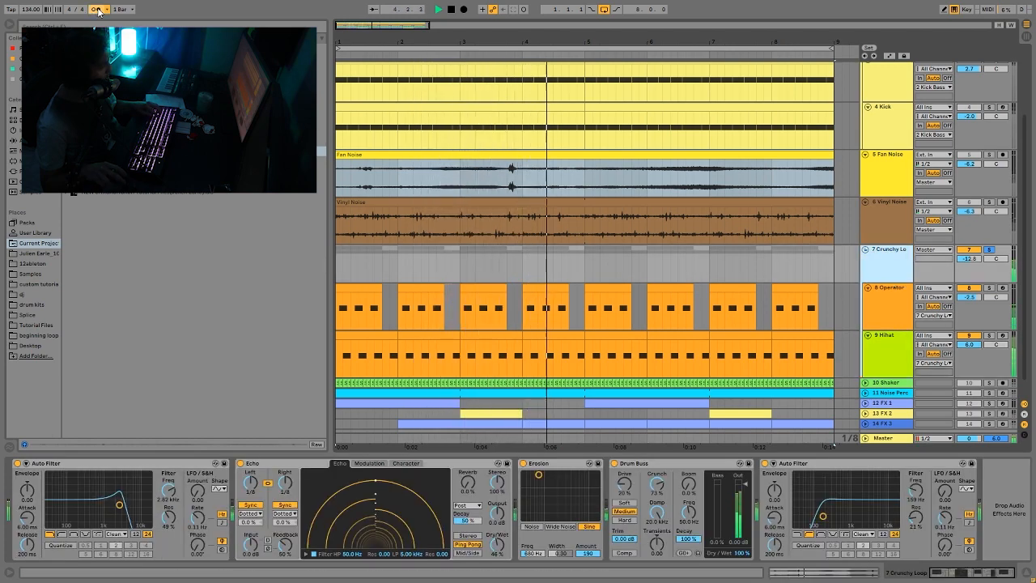
key(space)
click(98, 10)
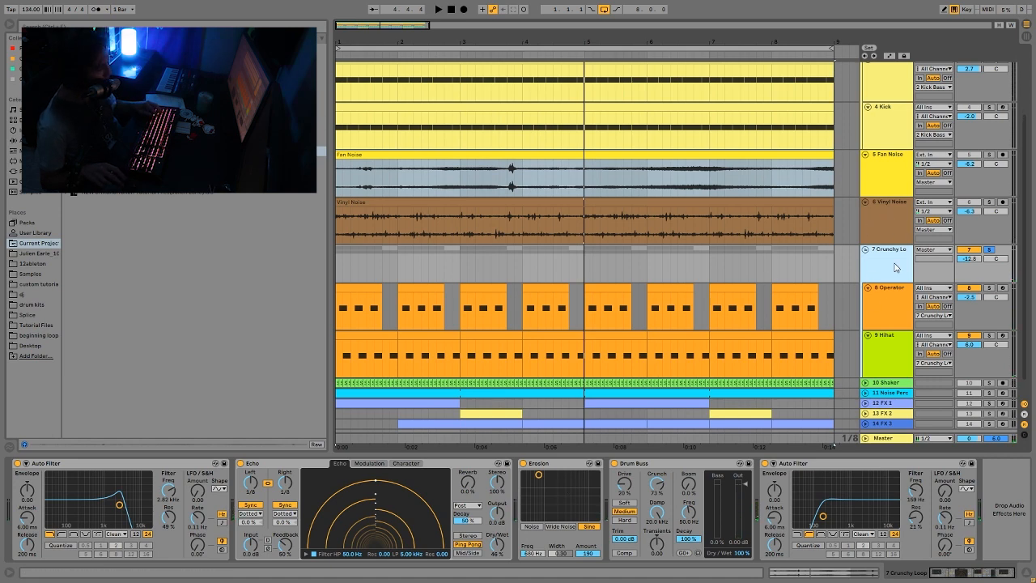
Step: Group all the effects on the Crunchy Loop group into one Audio Effect Rack and bypass the rack
click(100, 466)
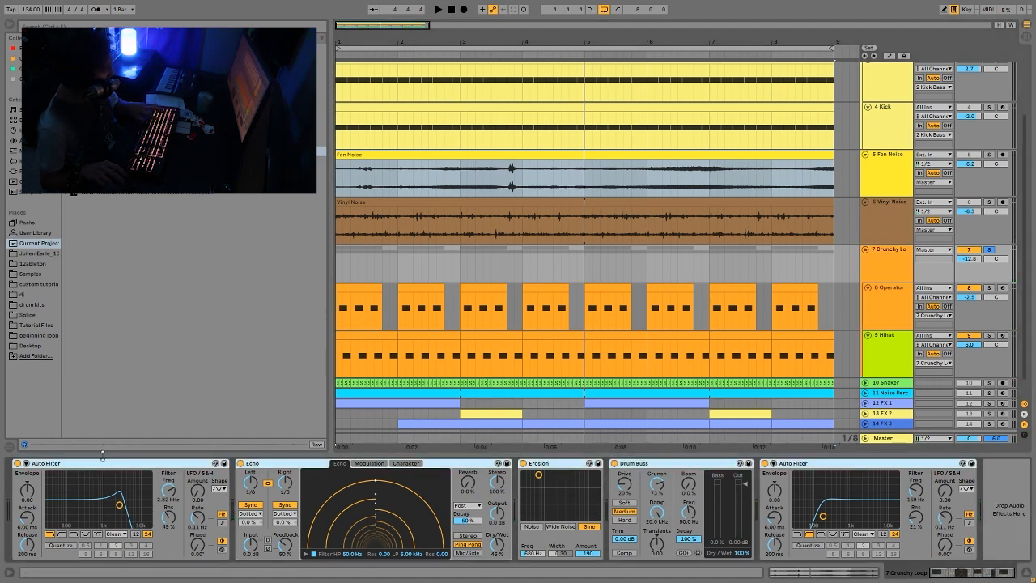
key(ctrl+g)
click(18, 464)
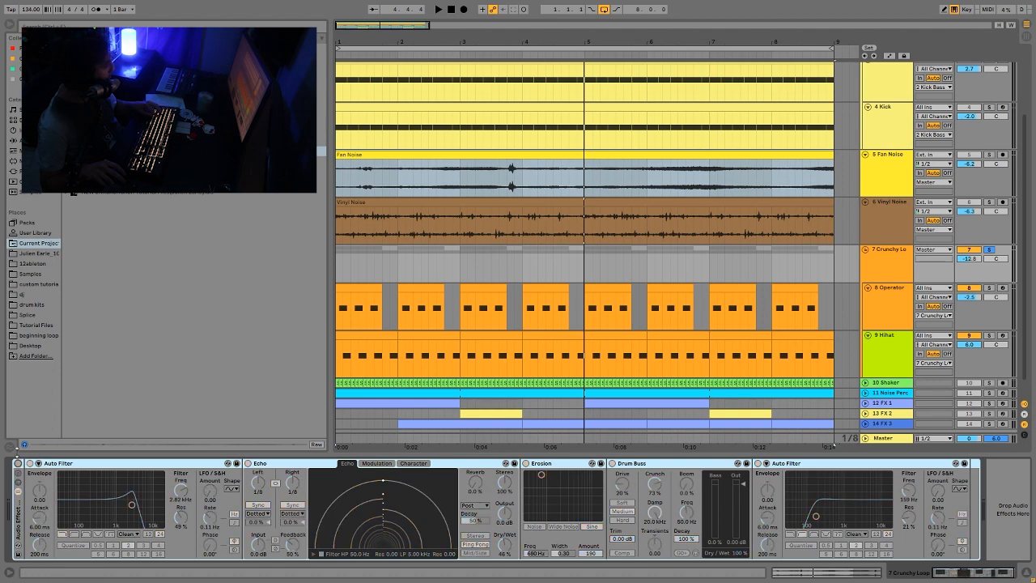
Step: Play the dry Crunchy Loop group, try raising its volume to -2.3 dB, and undo the volume change
key(space)
click(884, 321)
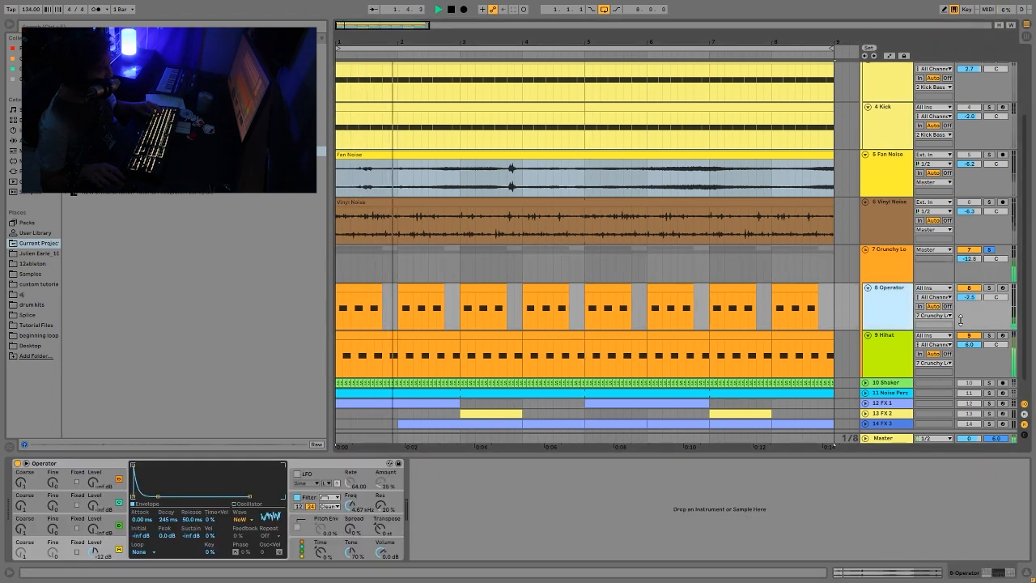
drag(970, 260, 970, 261)
key(space)
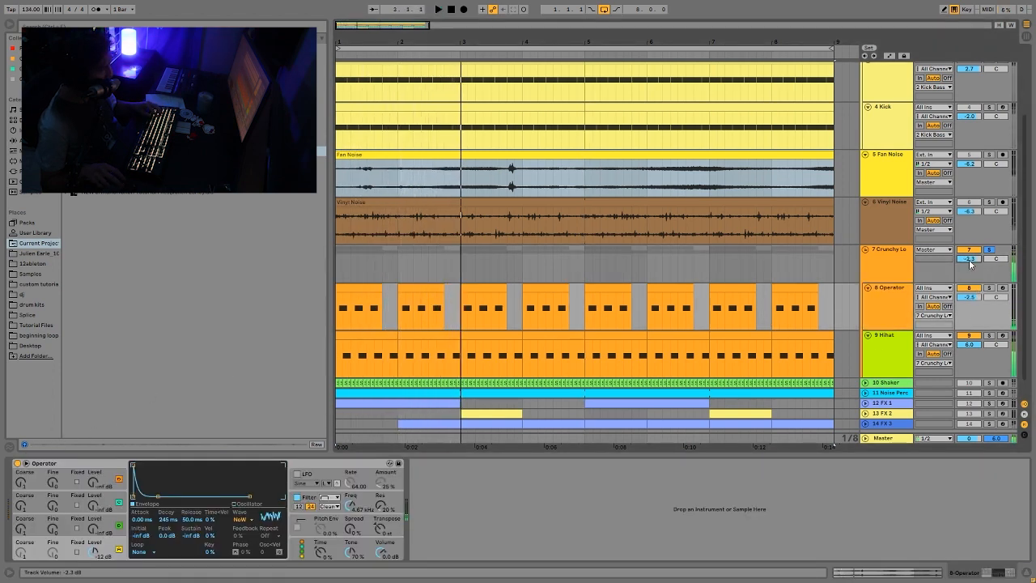
key(ctrl+z)
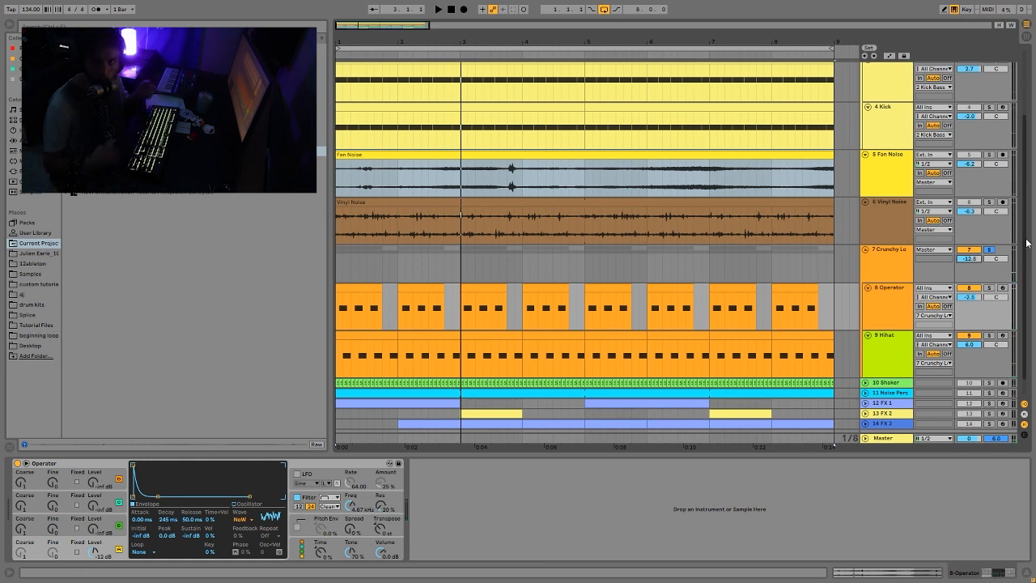
Step: Play the unprocessed Crunchy Loop again and examine the Operator synth and the Hihat track's sampler
key(space)
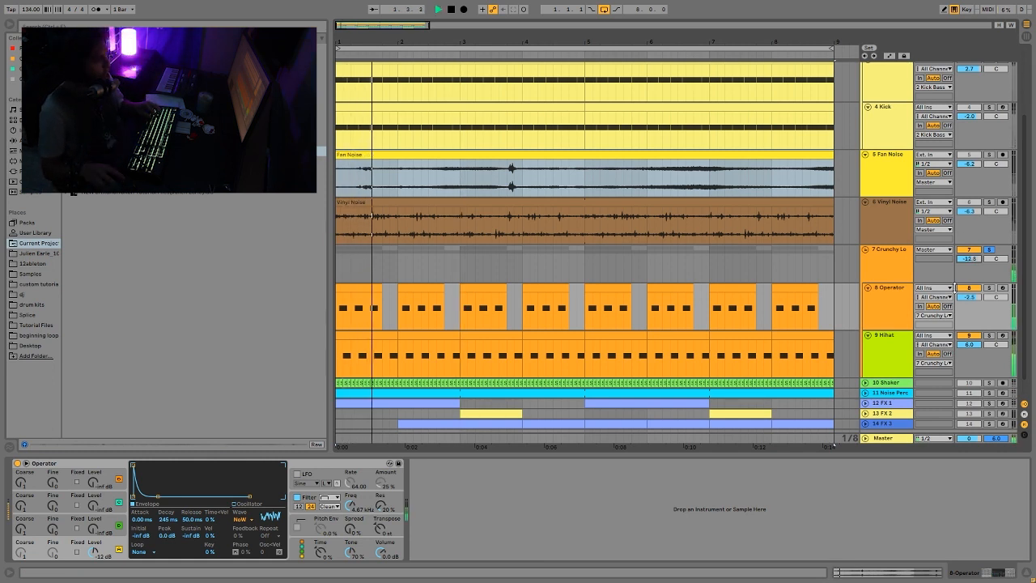
click(929, 320)
key(space)
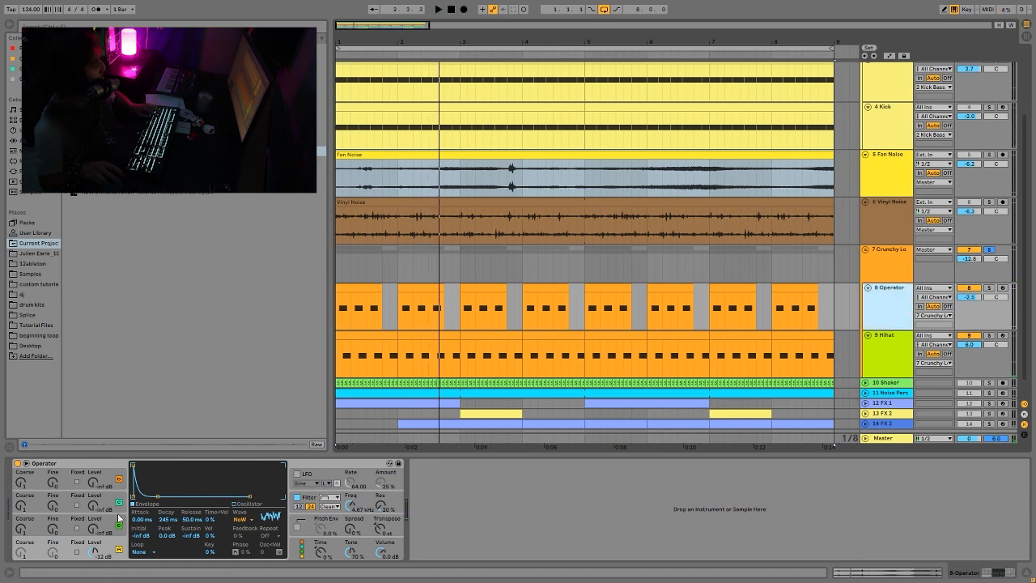
click(311, 497)
click(891, 356)
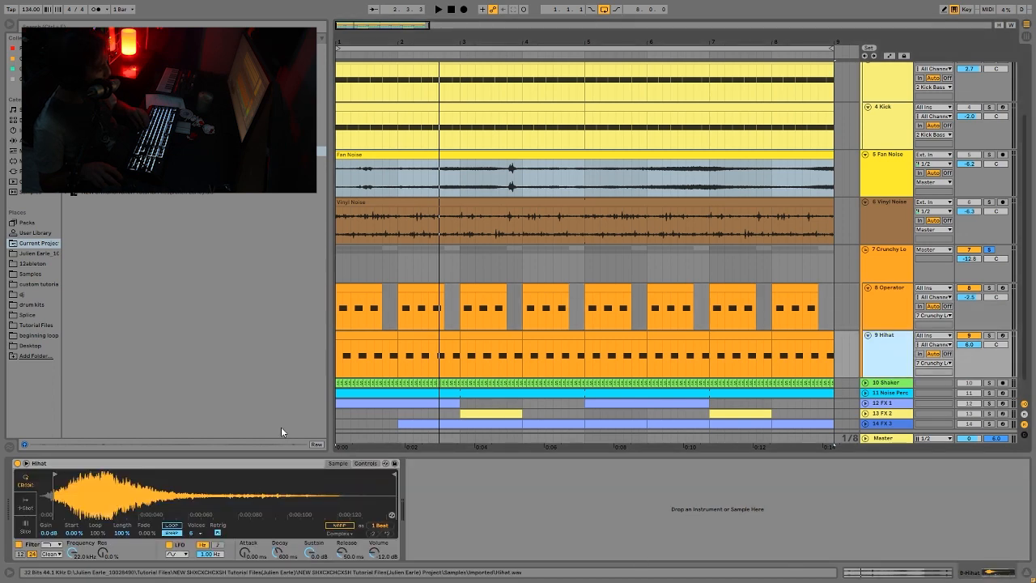
Step: Re-enable the Crunchy Loop group's effect rack and play the loop with all its processing
click(871, 275)
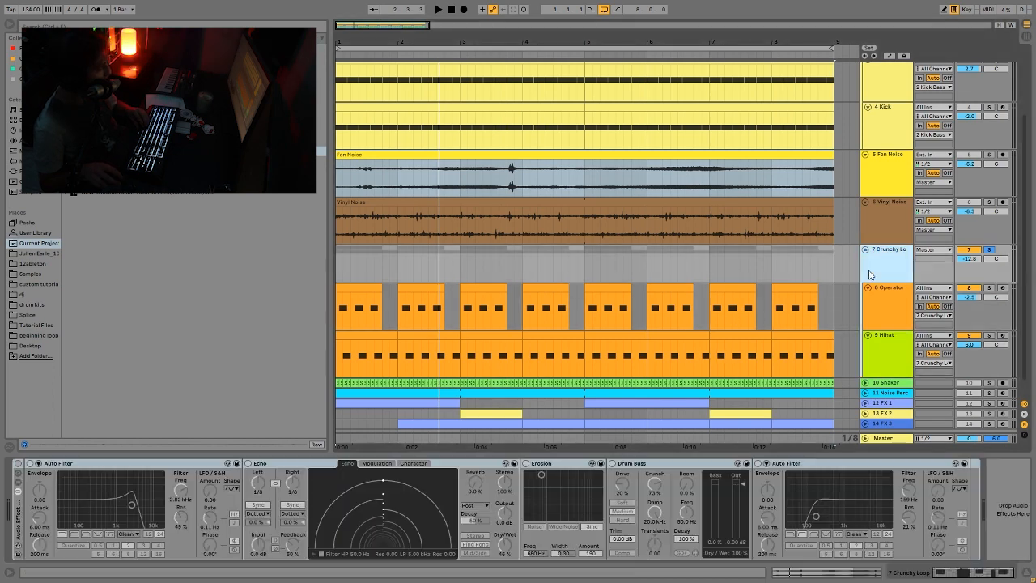
click(17, 472)
key(space)
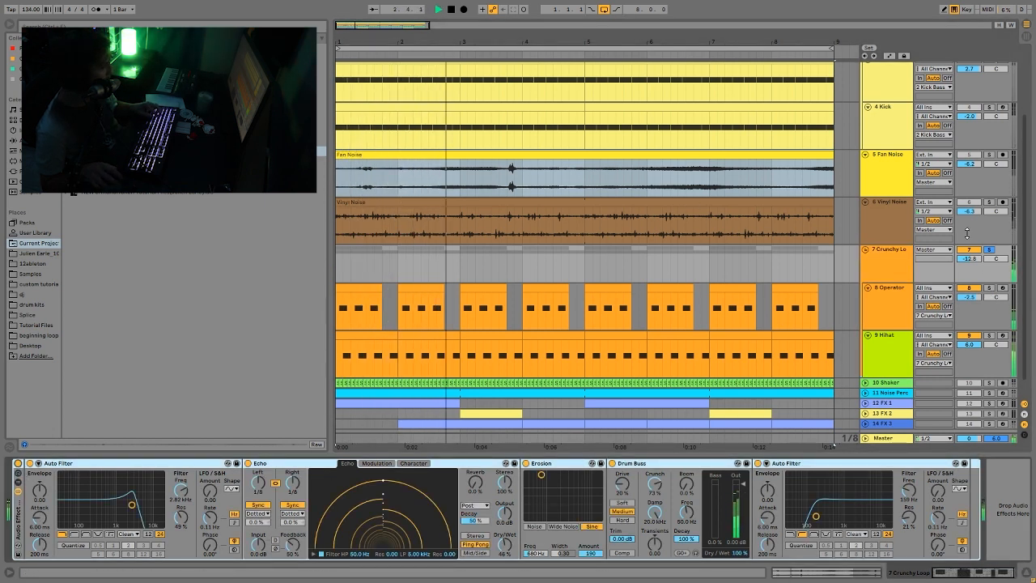
key(space)
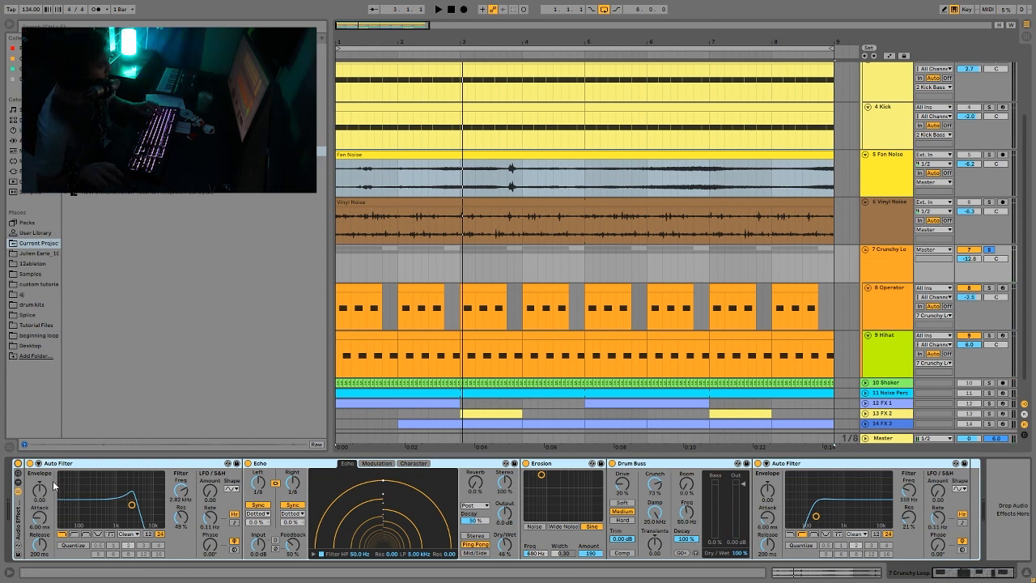
Step: Play the Crunchy Loop with the rack's first Auto Filter bypassed, re-enabling it during playback to compare
click(30, 464)
key(space)
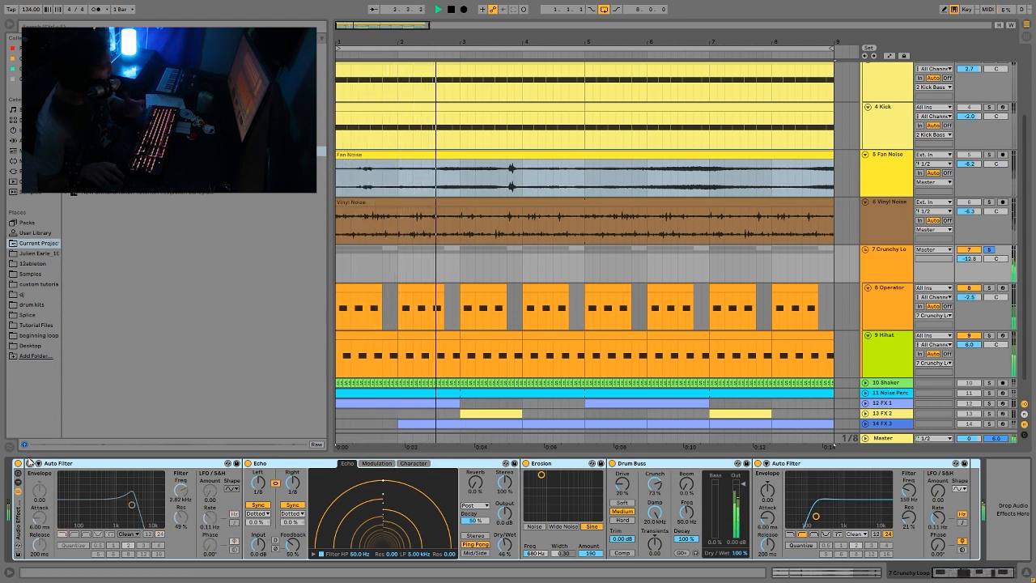
click(29, 464)
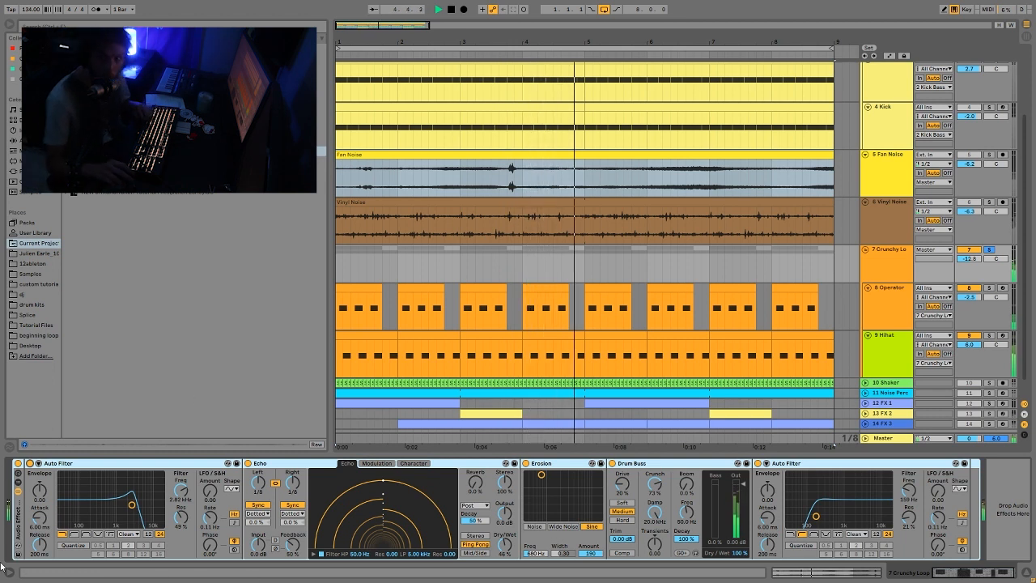
key(space)
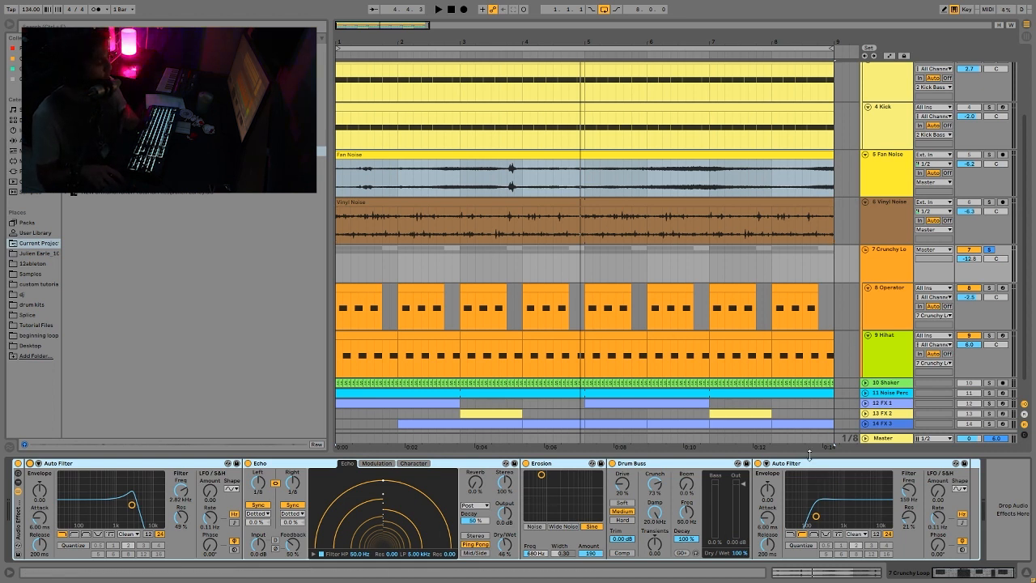
Step: Turn off the Crunchy Loop group's solo, play the full mix, and raise the group's volume to -10.6 dB
click(542, 356)
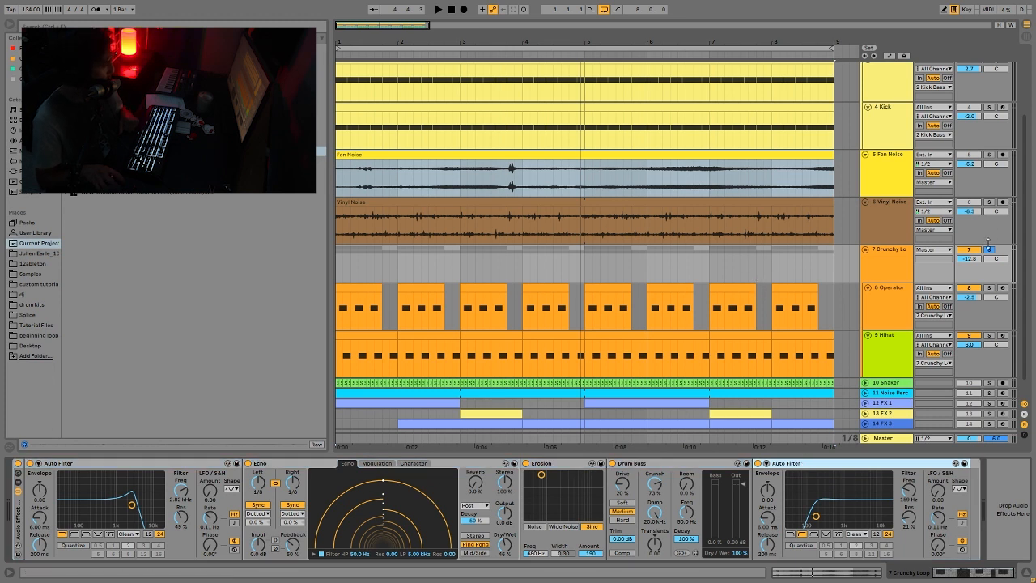
key(ctrl+a)
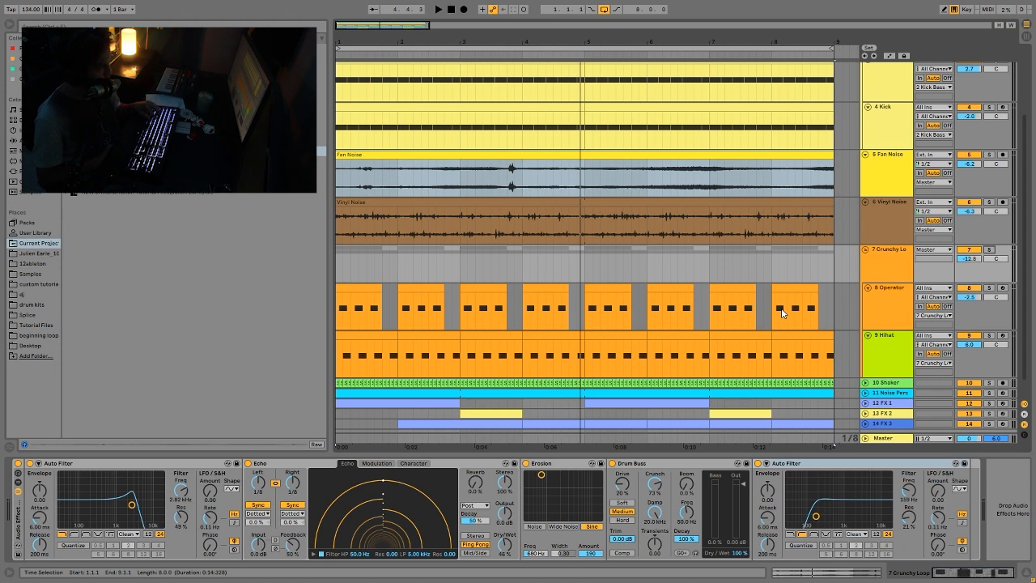
key(space)
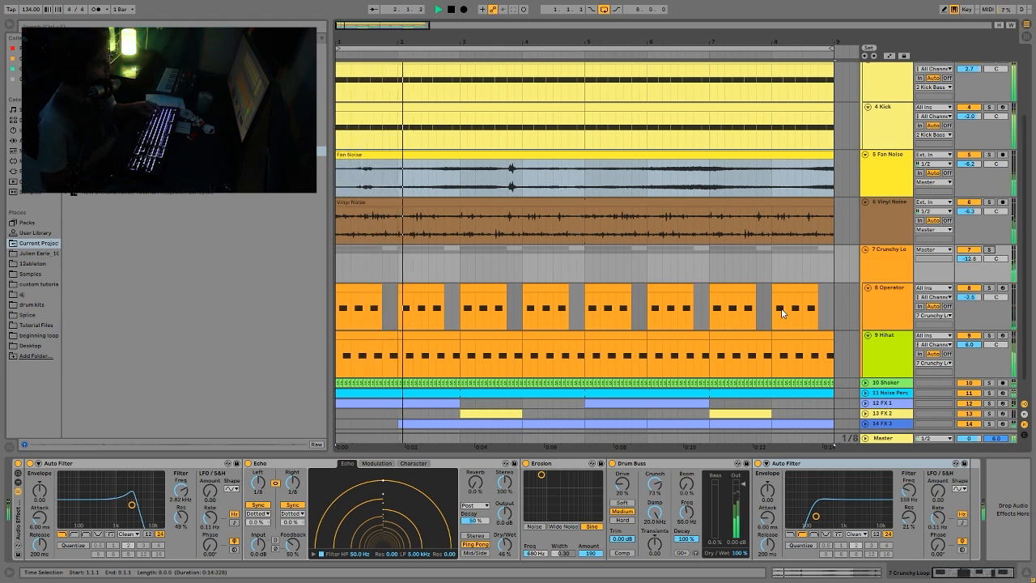
drag(970, 259, 969, 249)
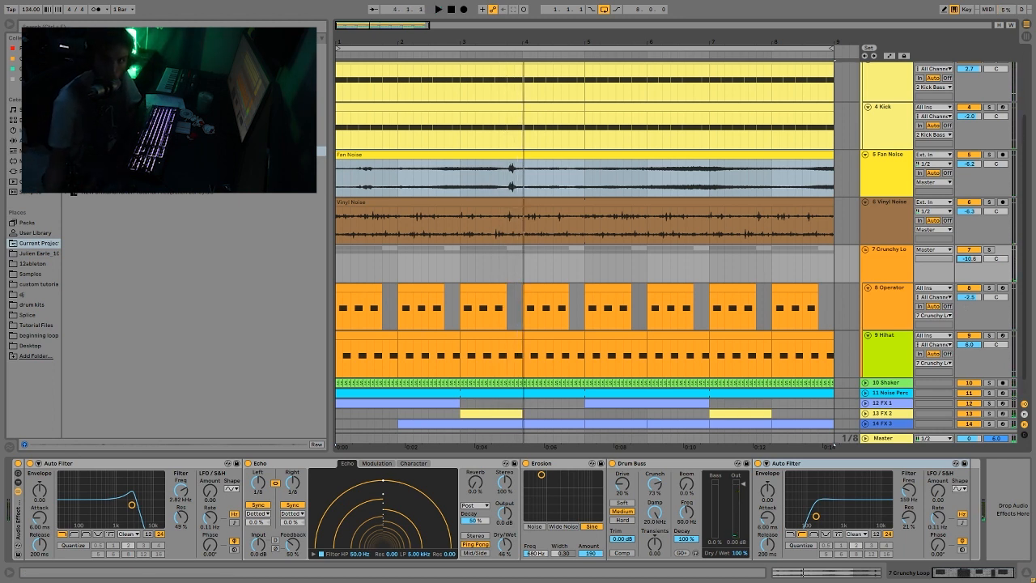
Step: Play the full mix and mute the Crunchy Loop group during playback to compare
key(space)
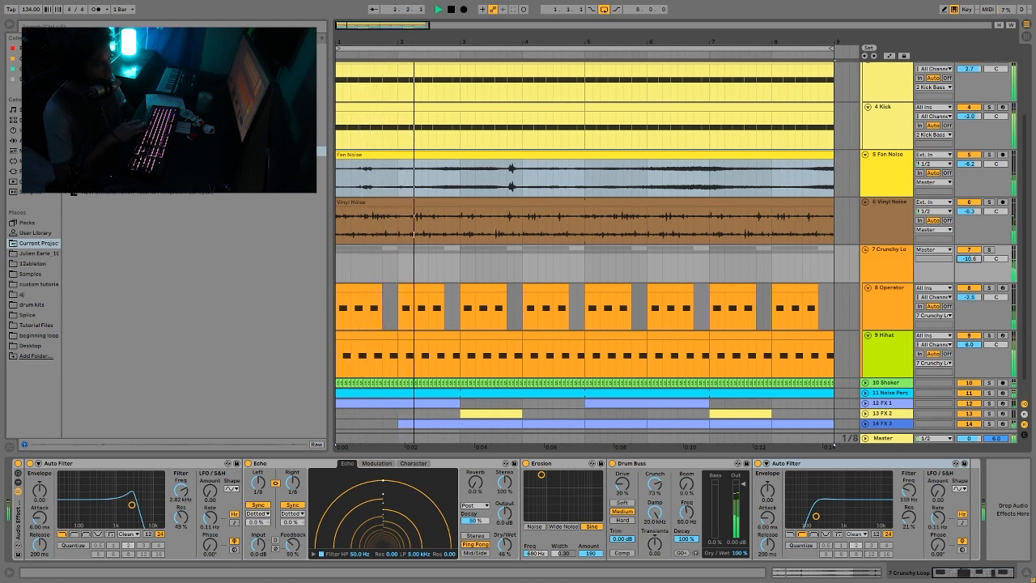
click(977, 251)
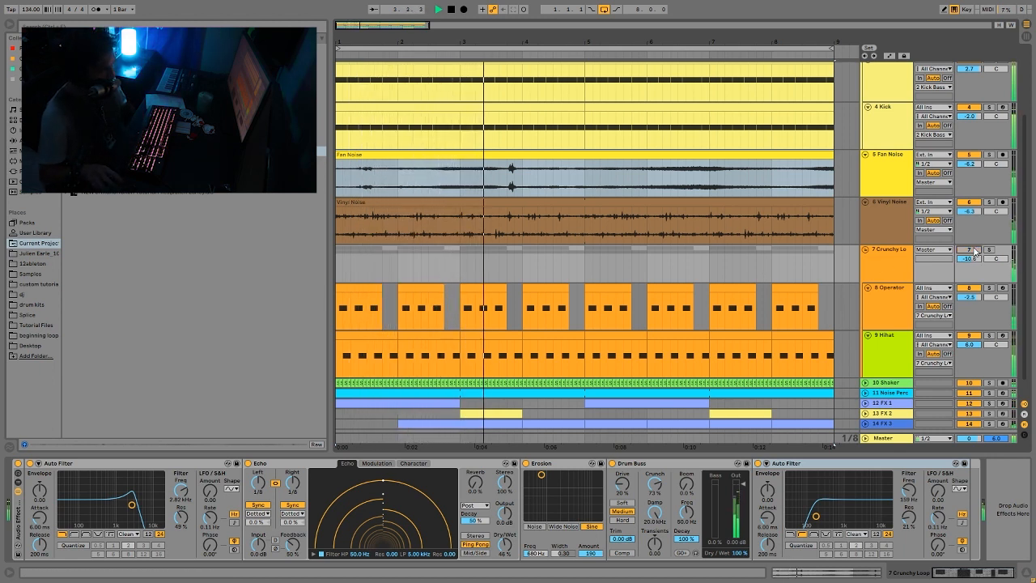
key(space)
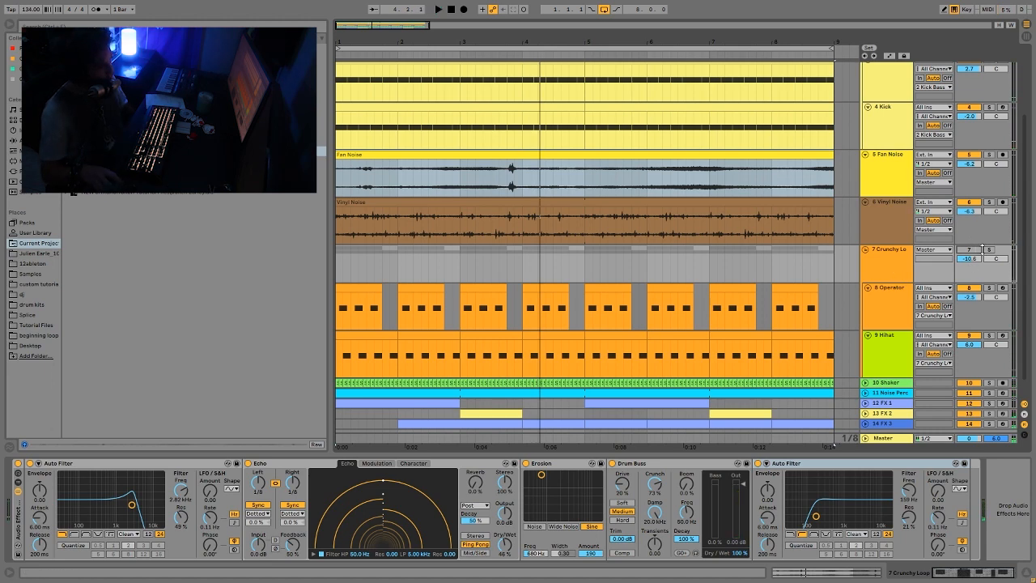
Step: Solo the Shaker track, play it on its own, and unfold it to show its clips
scroll(915, 336, down, 2)
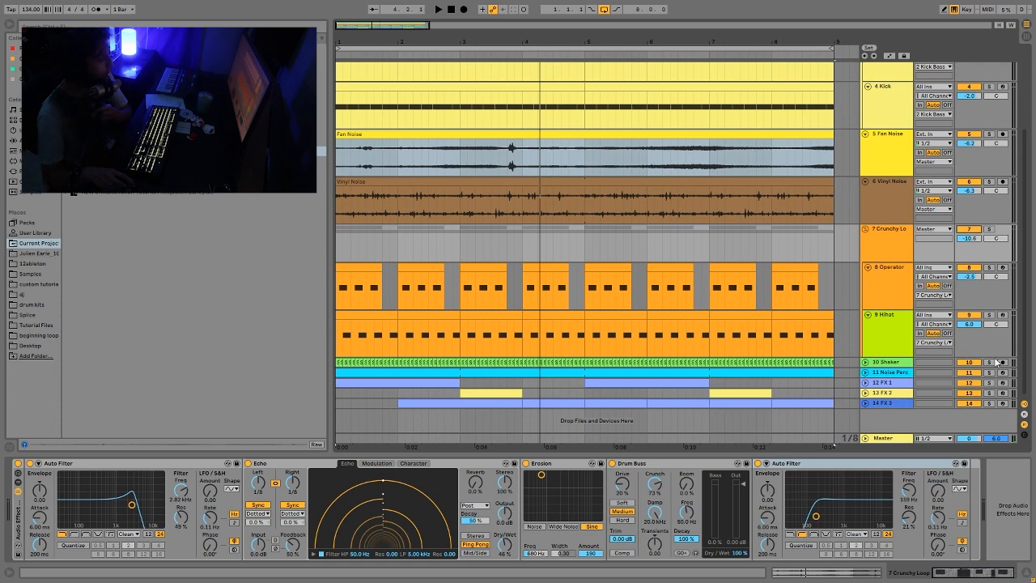
click(990, 364)
key(space)
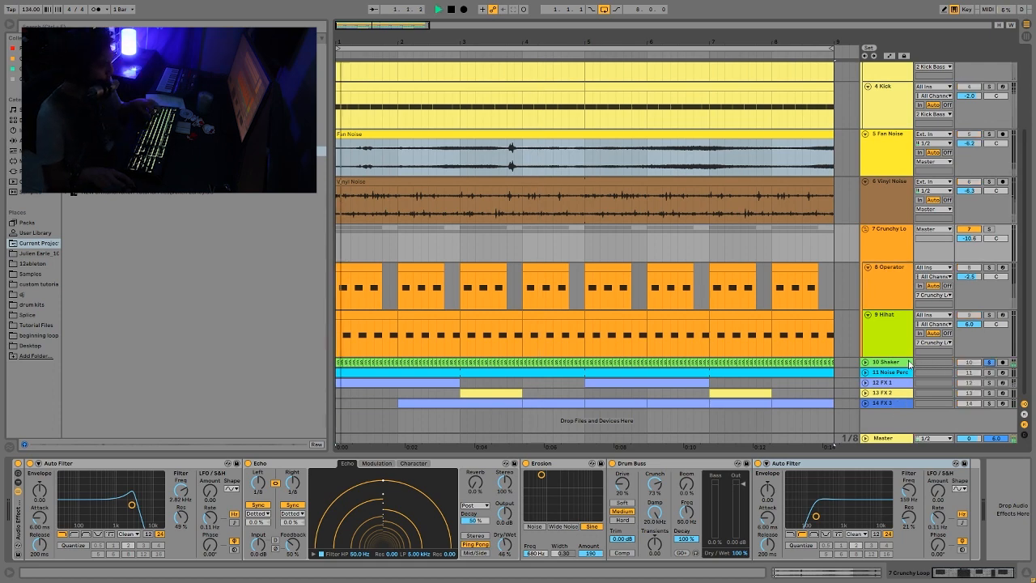
click(888, 362)
click(865, 362)
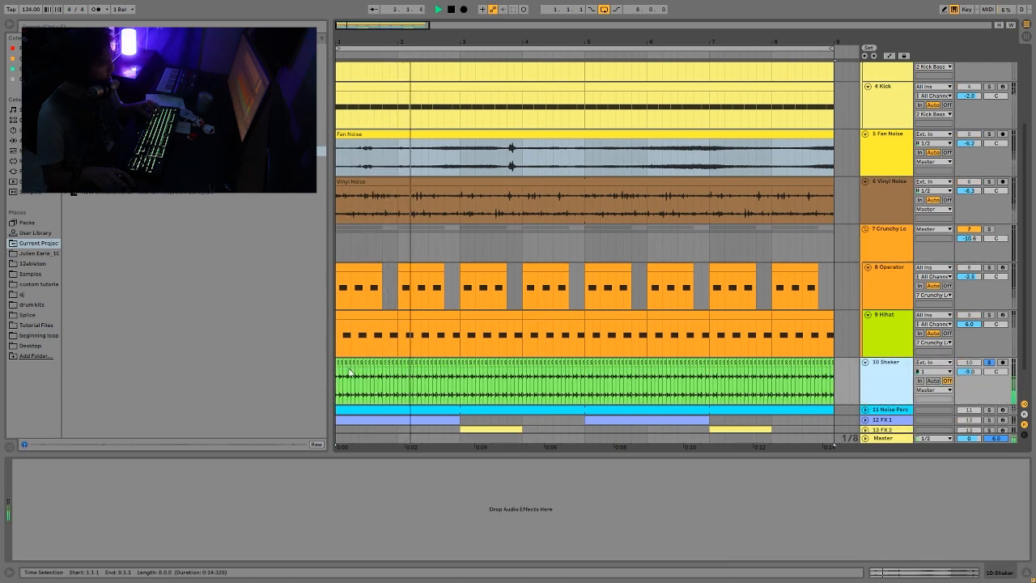
key(space)
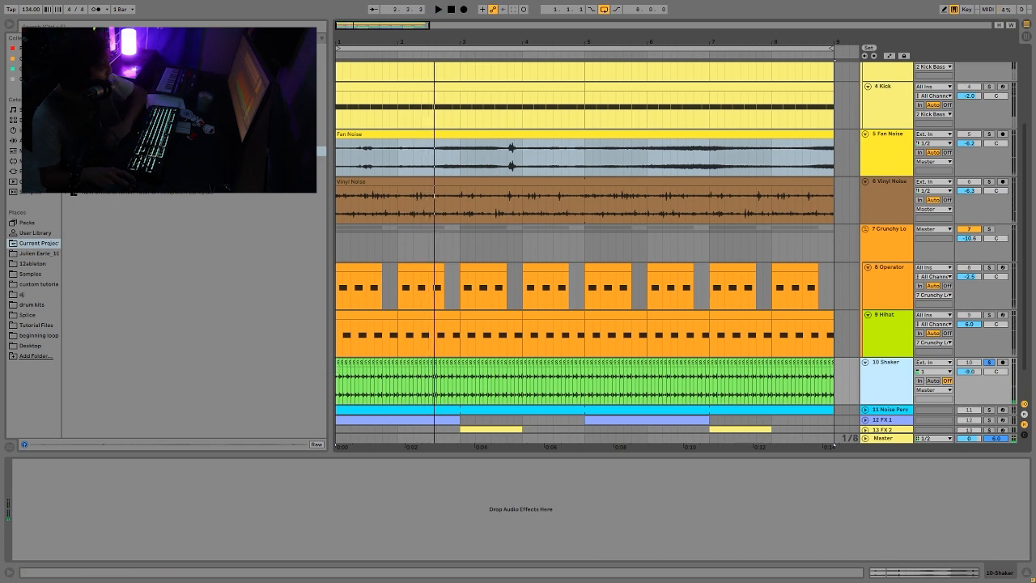
Step: Examine the individual Shaker clips in the first bar up close and play them soloed
click(162, 90)
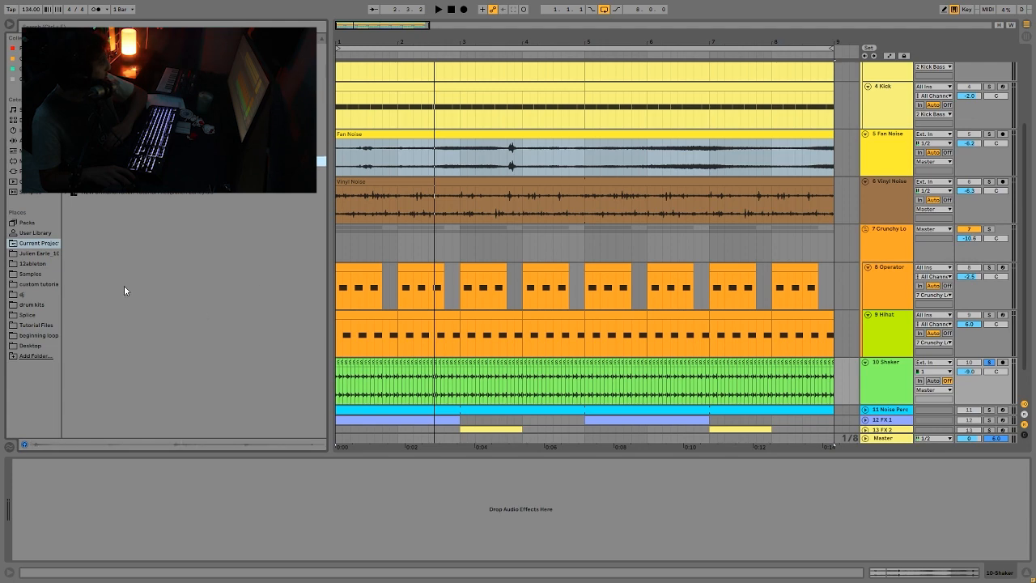
drag(341, 38, 353, 360)
click(386, 382)
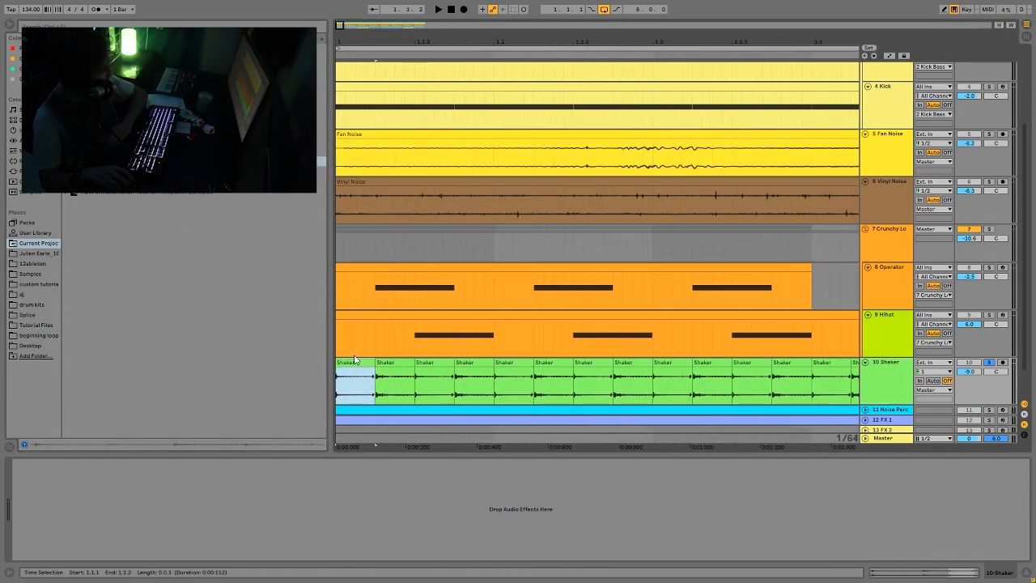
key(space)
key(space)
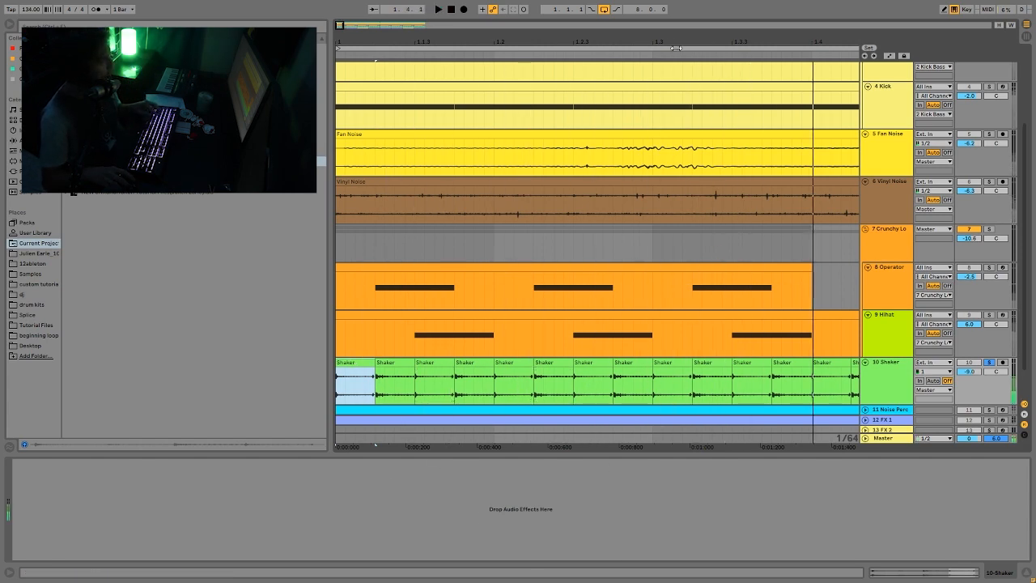
drag(677, 44, 677, 2)
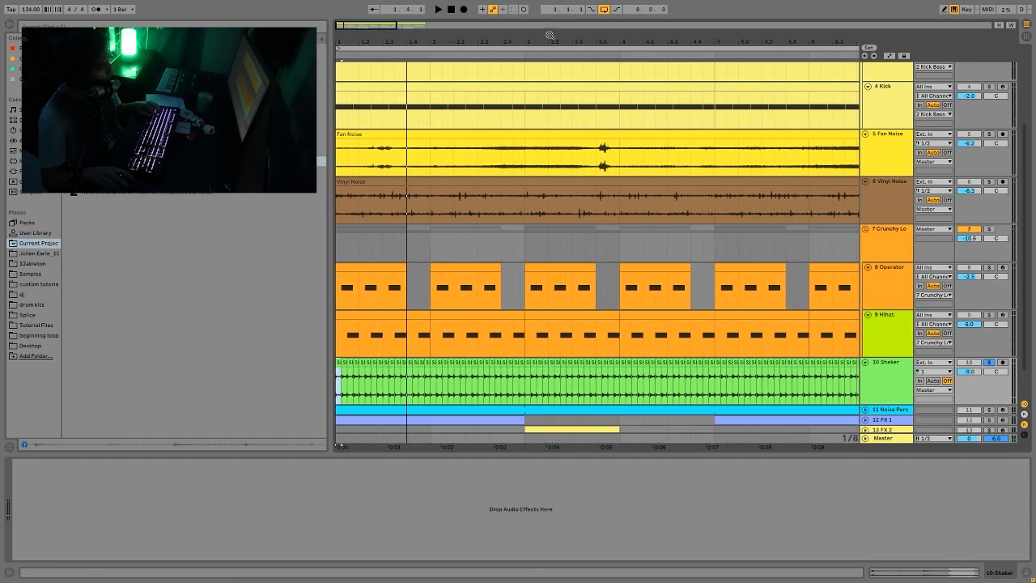
drag(560, 38, 560, 24)
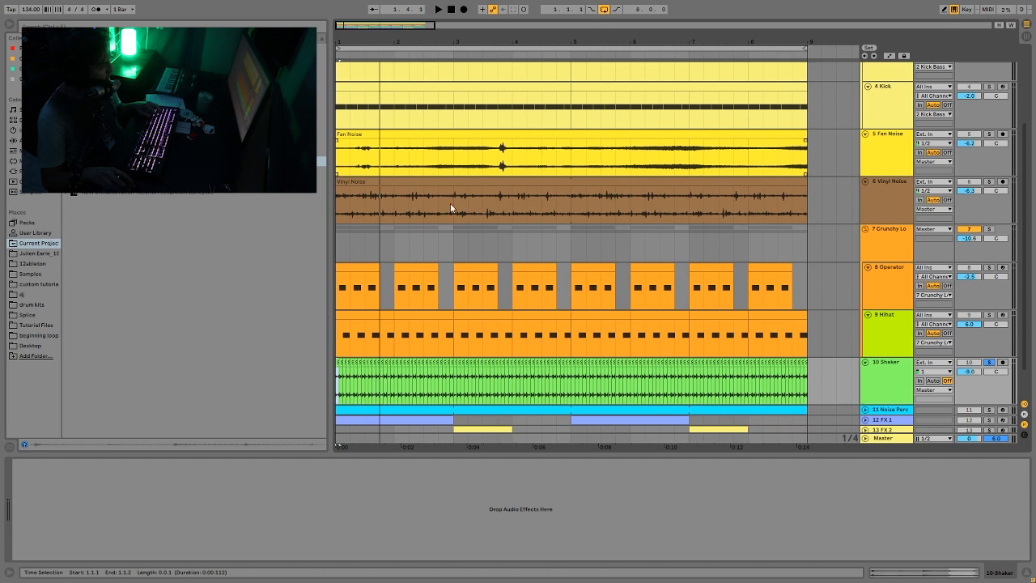
Step: Turn off the Shaker's solo, add a Spectrum analyzer to the track, and play the full mix
click(978, 367)
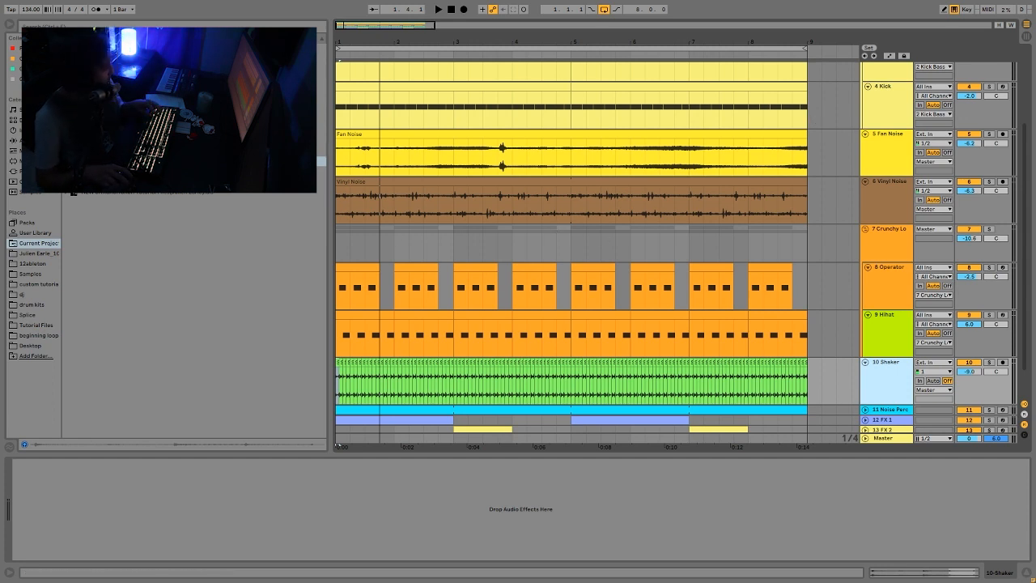
click(32, 140)
click(91, 391)
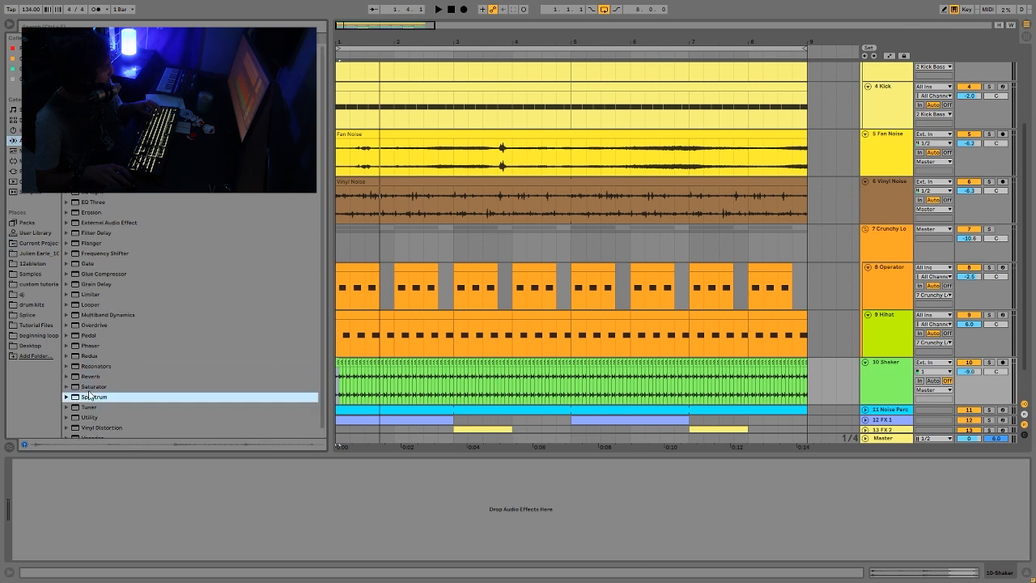
double_click(89, 397)
key(space)
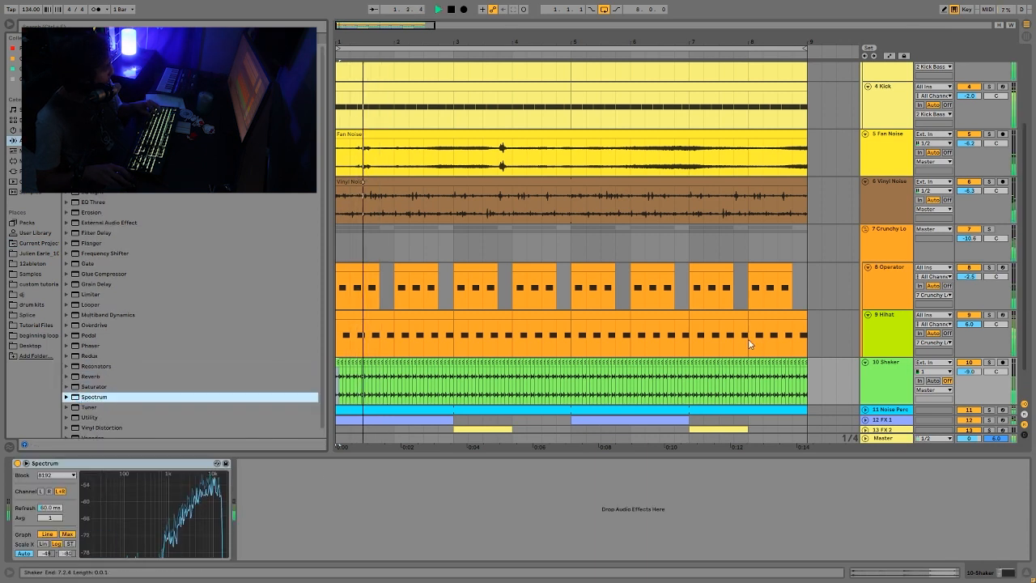
Step: Play the Shaker soloed and examine its frequency content in the enlarged Spectrum display
click(992, 364)
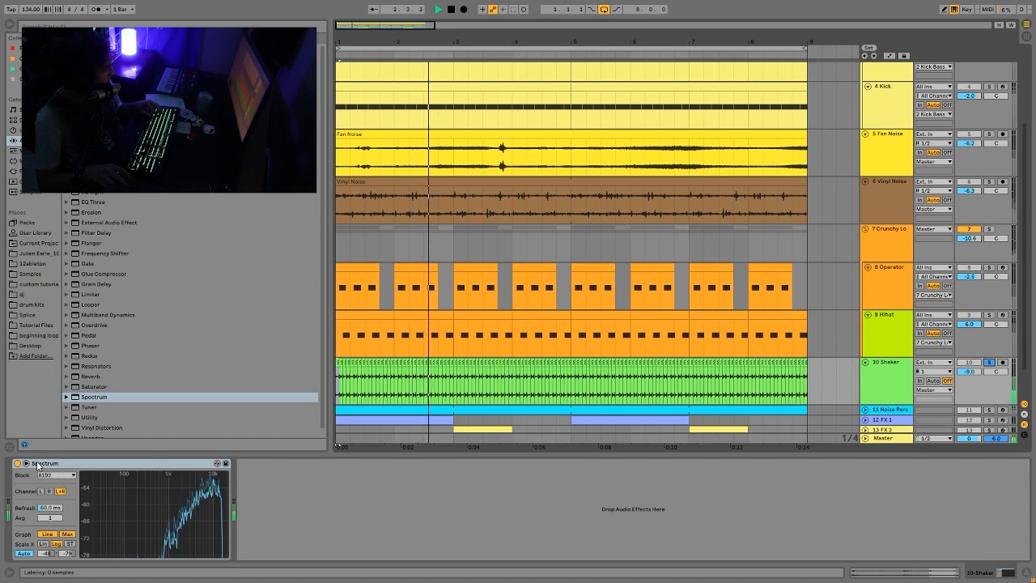
click(217, 463)
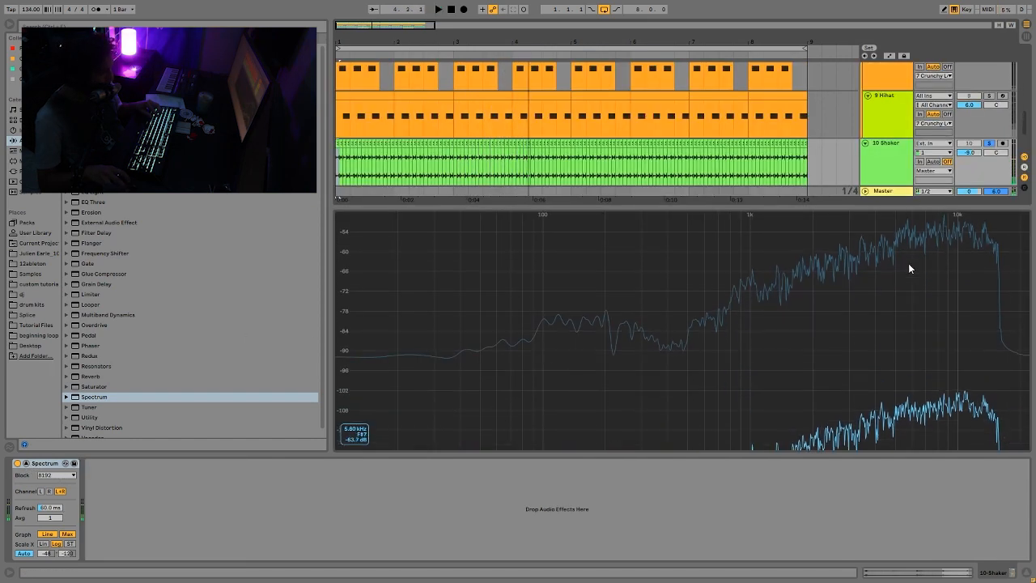
key(space)
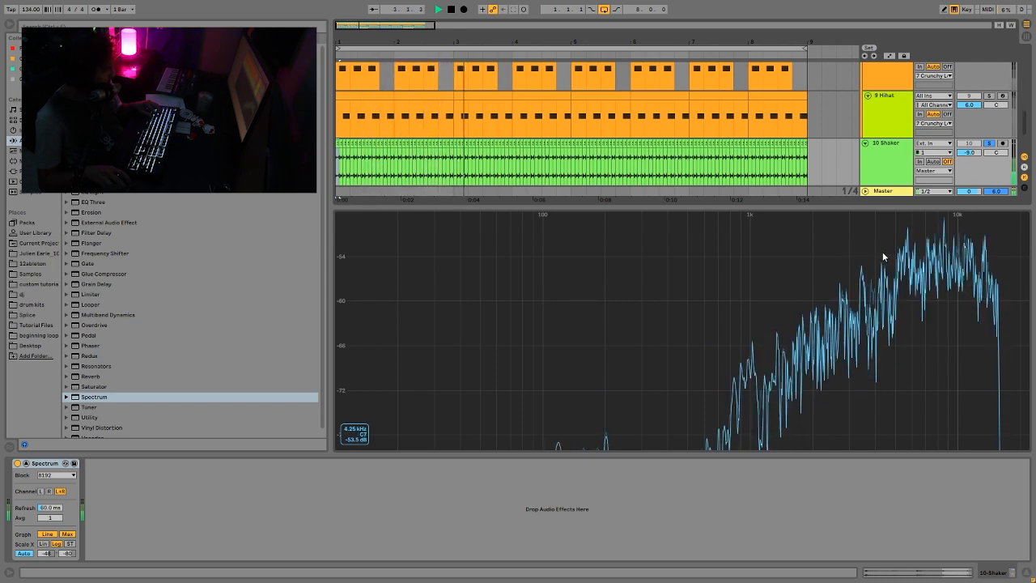
key(space)
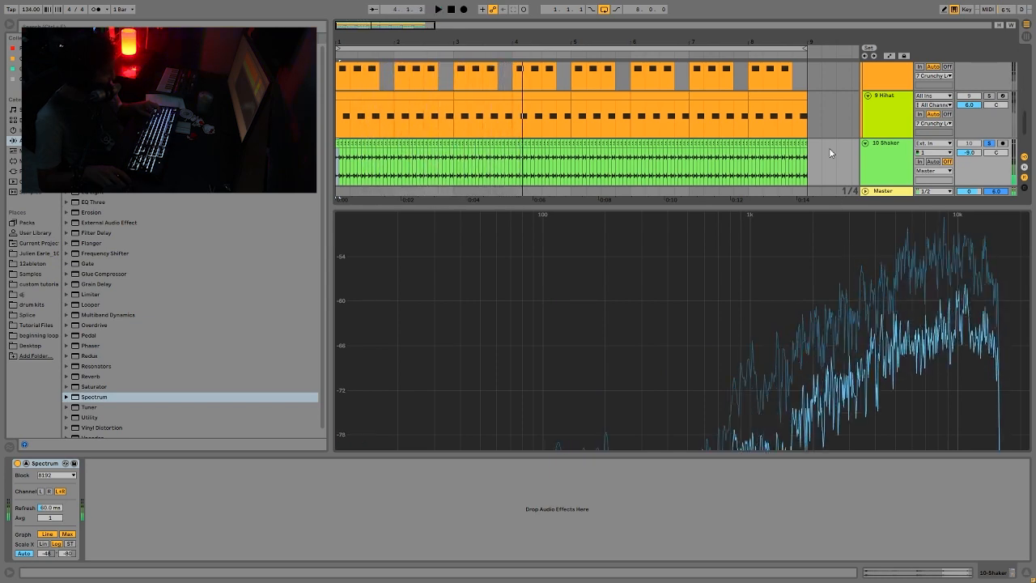
key(space)
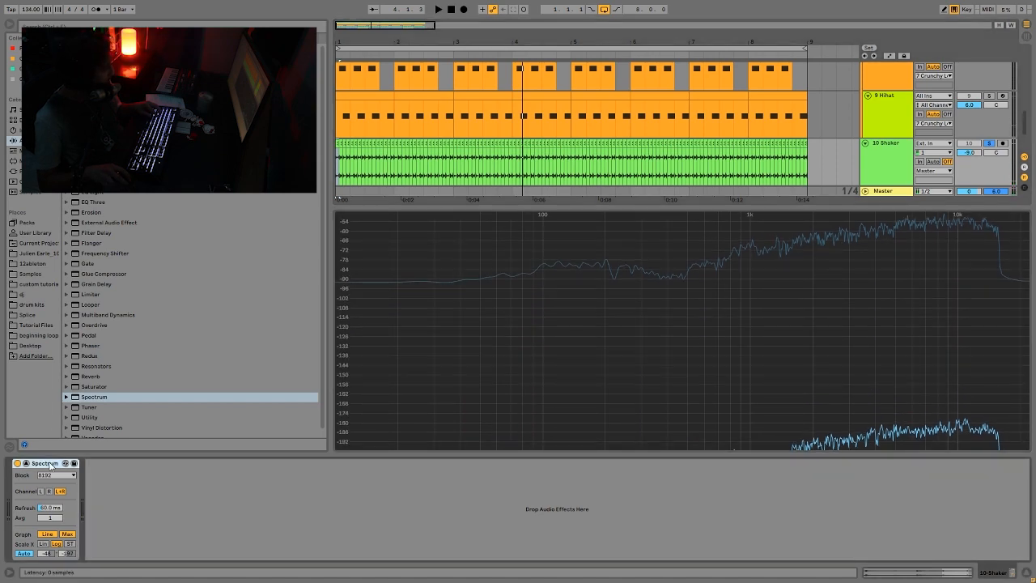
Step: Delete the Spectrum from the Shaker track and turn off its solo to hear it in the full mix
key(Delete)
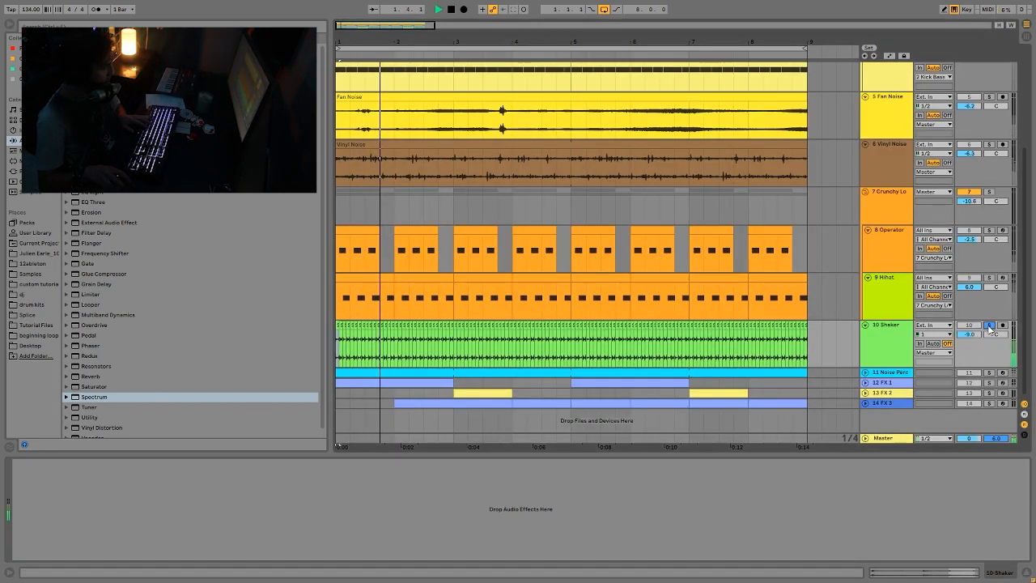
click(887, 365)
key(space)
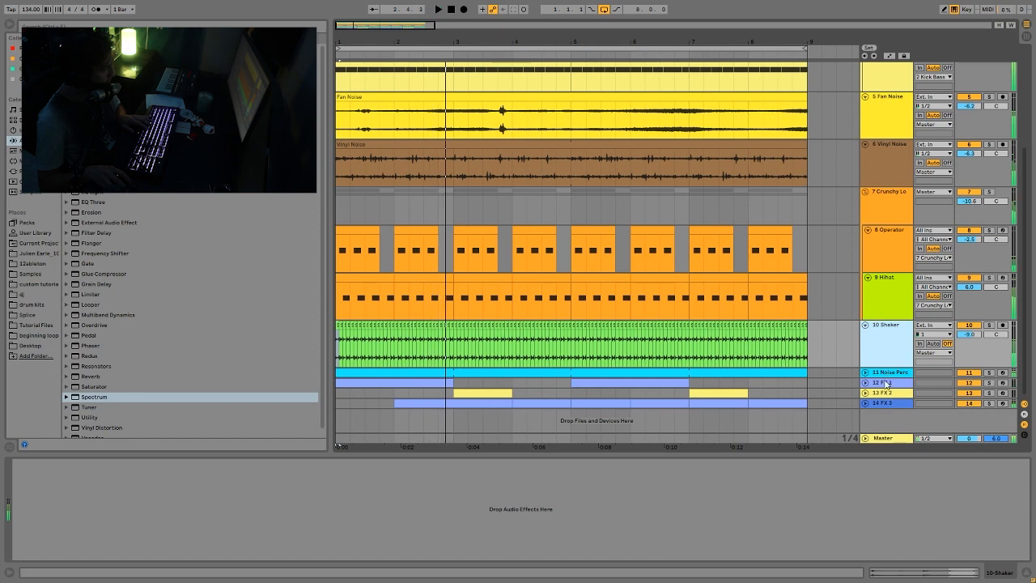
Step: Unfold the Noise Perc track, solo it, and start playback
click(880, 374)
click(865, 375)
click(989, 374)
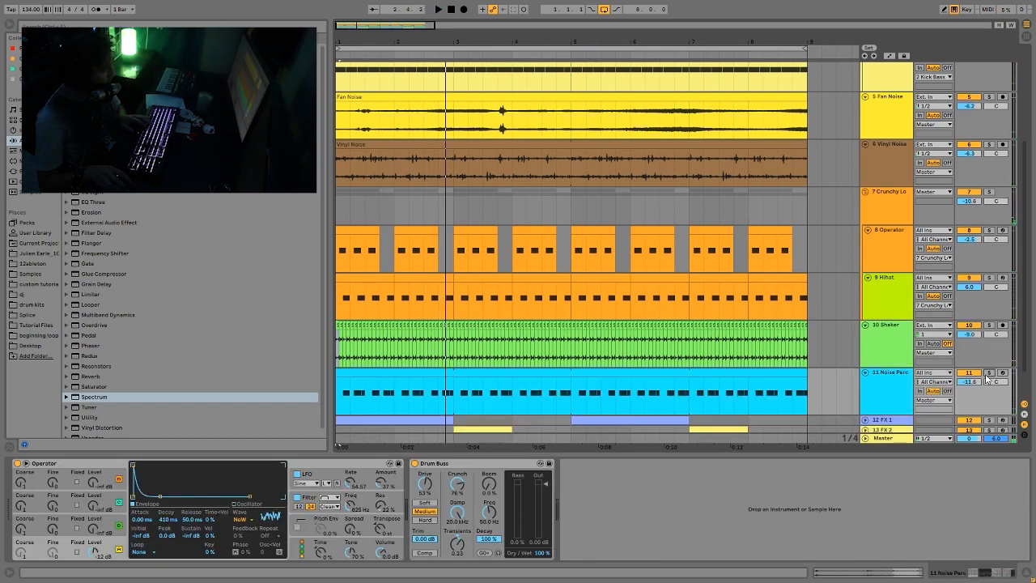
key(space)
Step: Audition Noise Perc together with the Kick Bass group by switching the group's solo on and off during playback
scroll(941, 321, up, 2)
scroll(942, 316, up, 2)
click(988, 116)
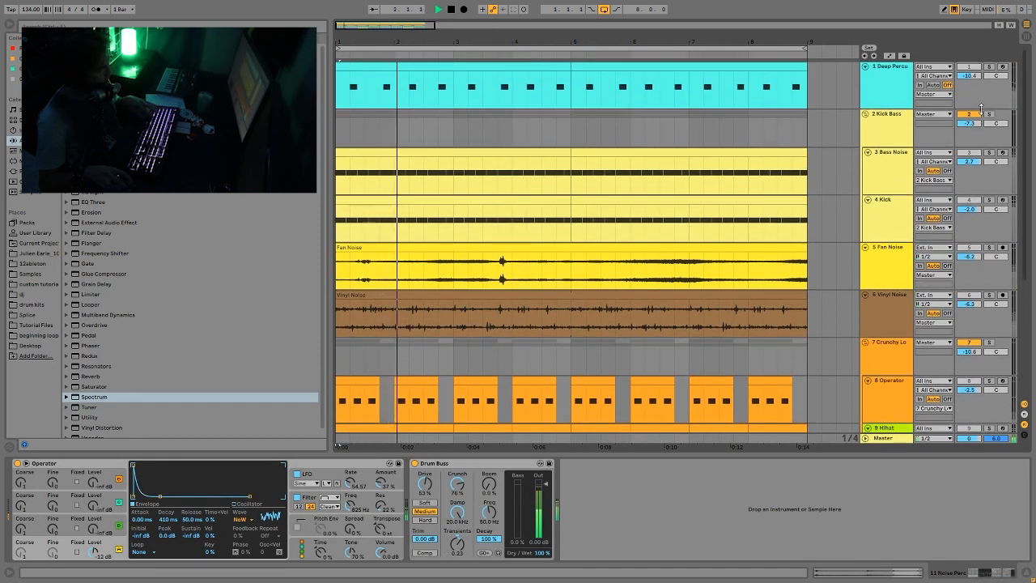
scroll(968, 324, down, 4)
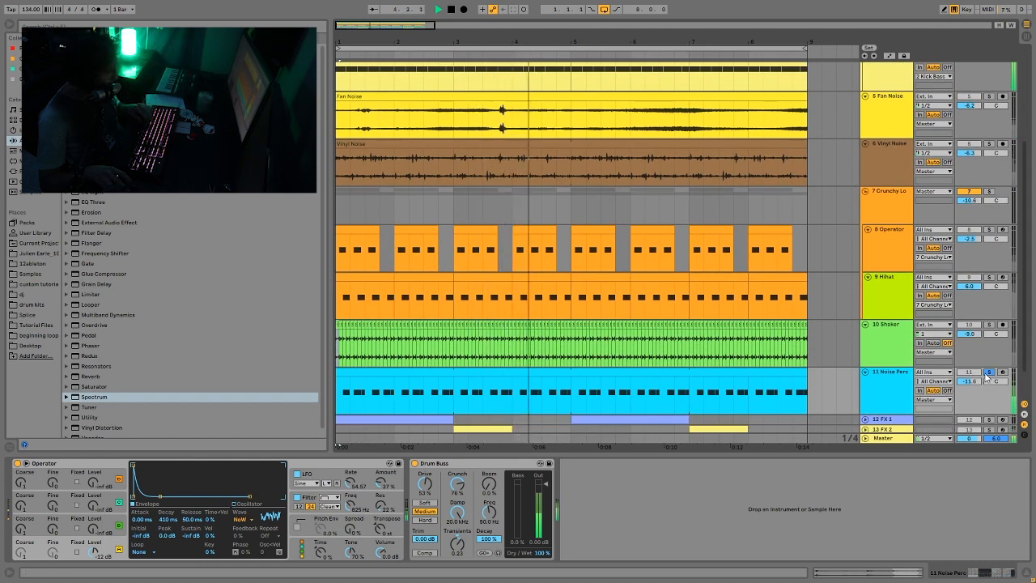
scroll(971, 248, up, 3)
scroll(971, 248, up, 1)
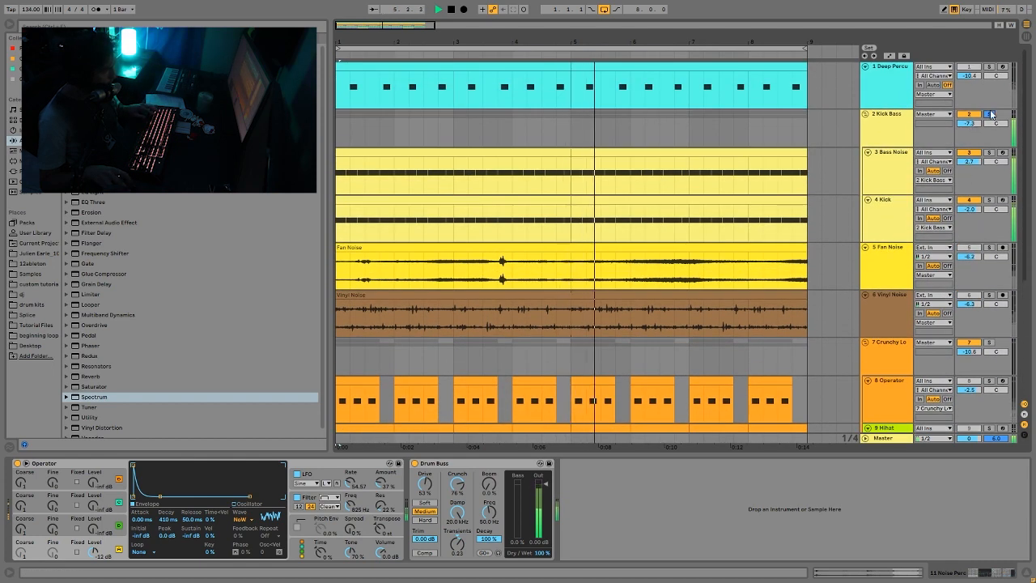
scroll(931, 283, down, 4)
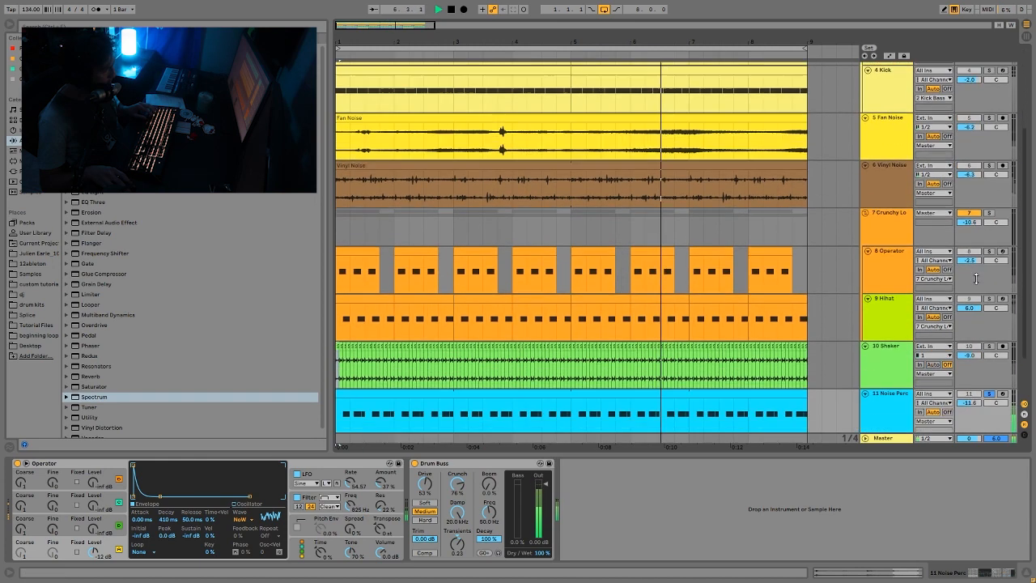
Step: Examine the filter envelope settings of the Noise Perc track's Operator and play the soloed track again
click(879, 350)
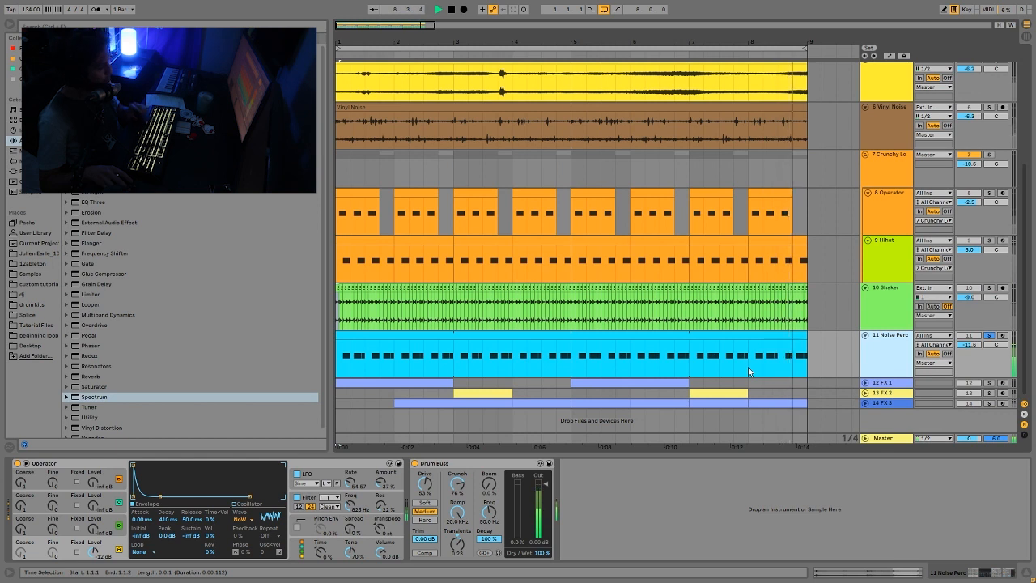
key(space)
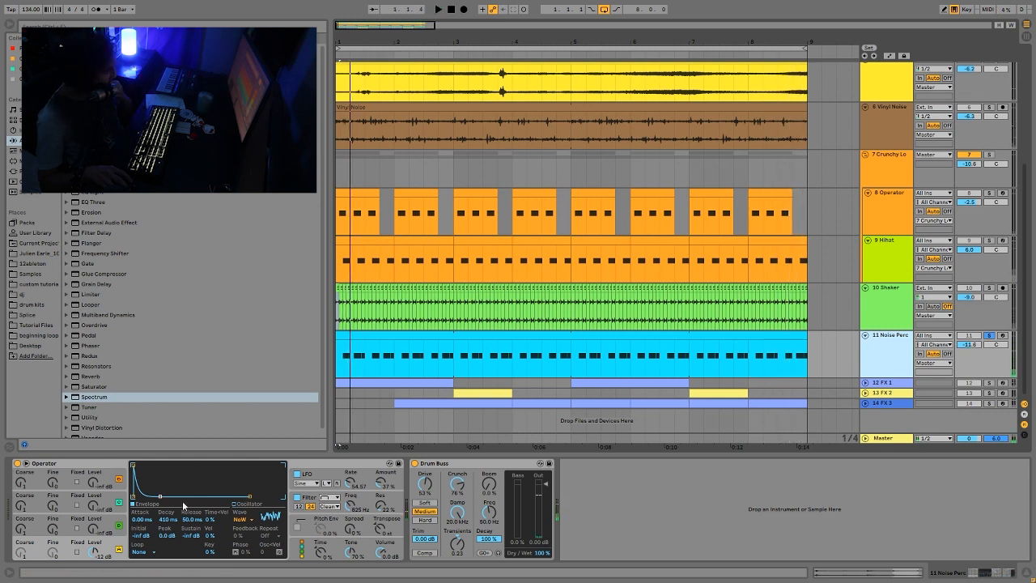
click(301, 505)
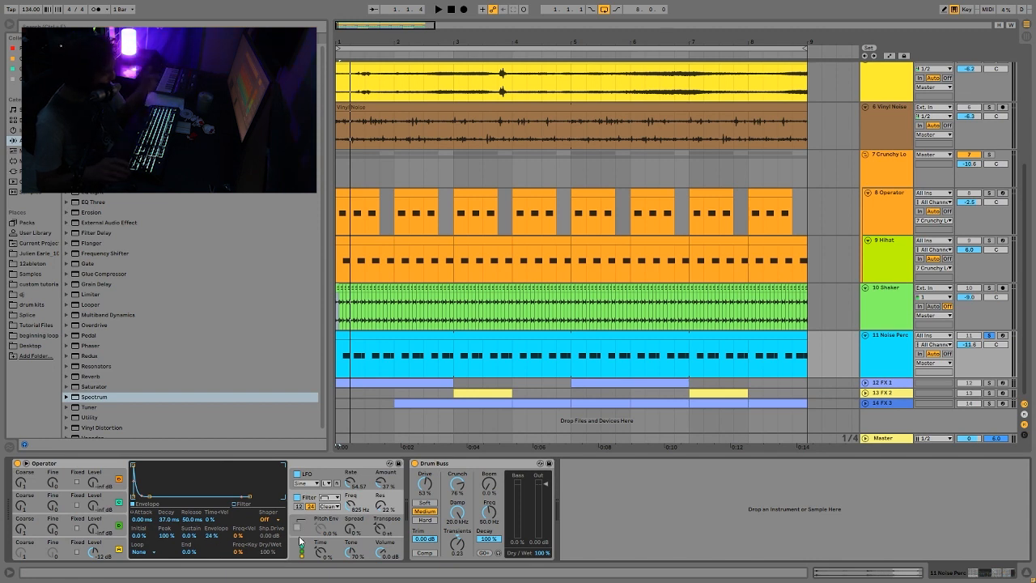
key(space)
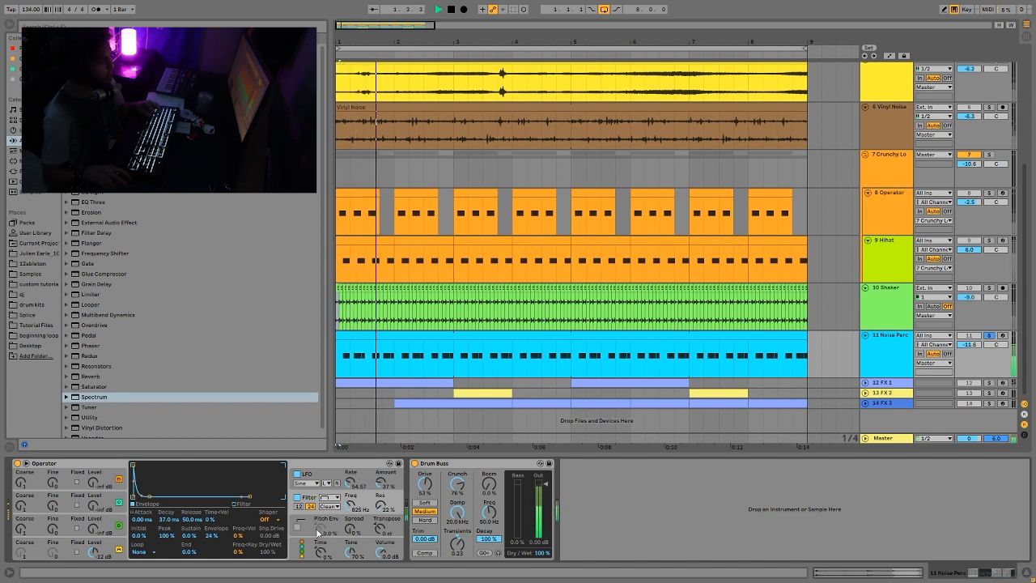
Step: Examine the LFO settings of the Noise Perc track's Operator and its Drum Buss while playing the soloed track
click(322, 485)
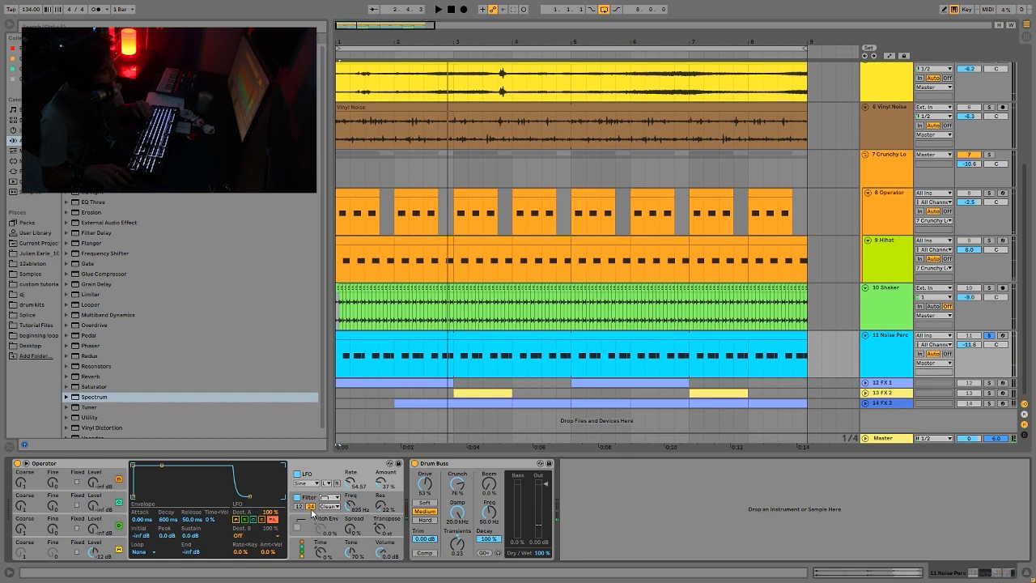
key(space)
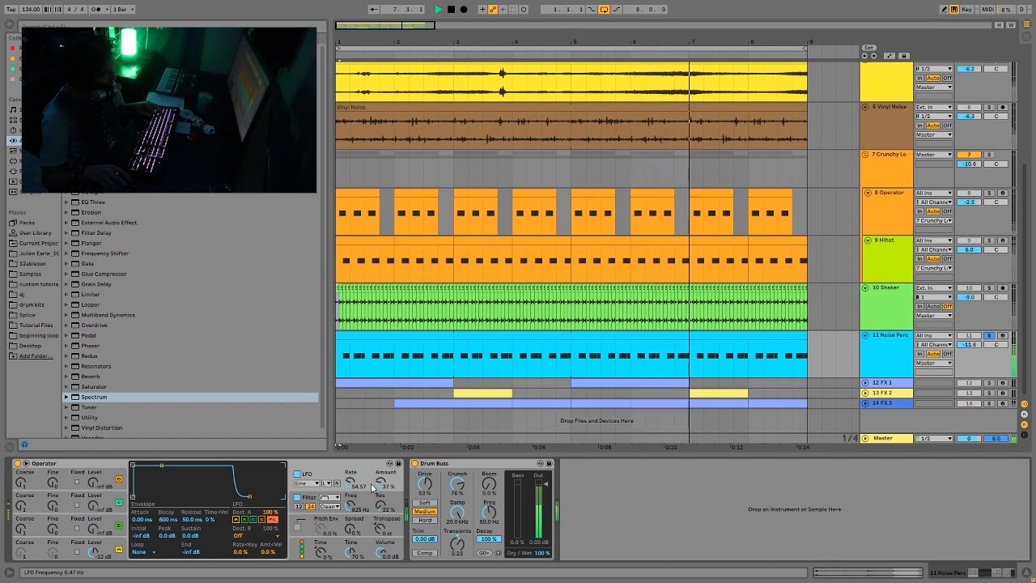
click(433, 468)
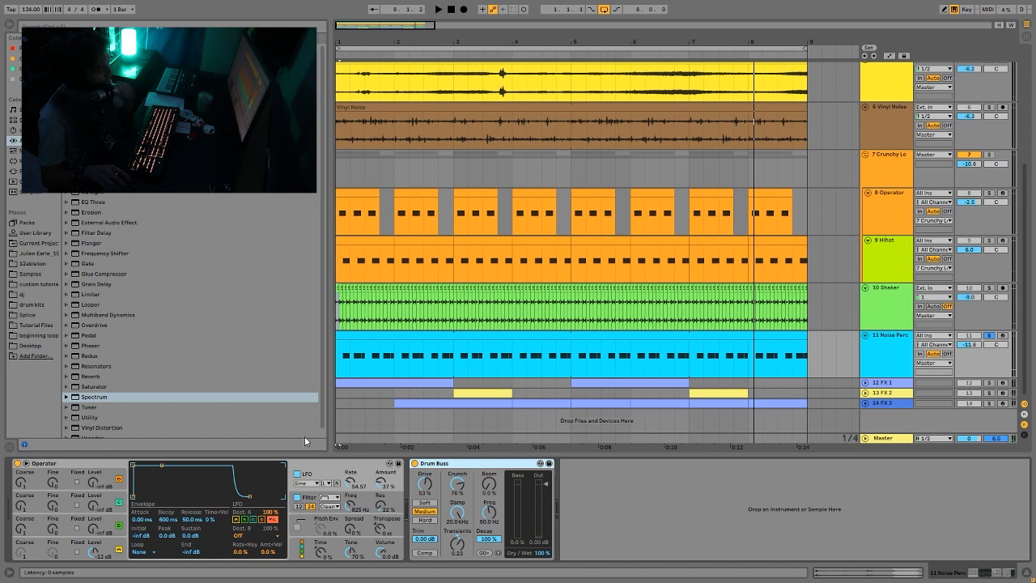
Step: Compare Noise Perc in the full mix and on its own by turning its solo off and back on between playbacks
click(989, 335)
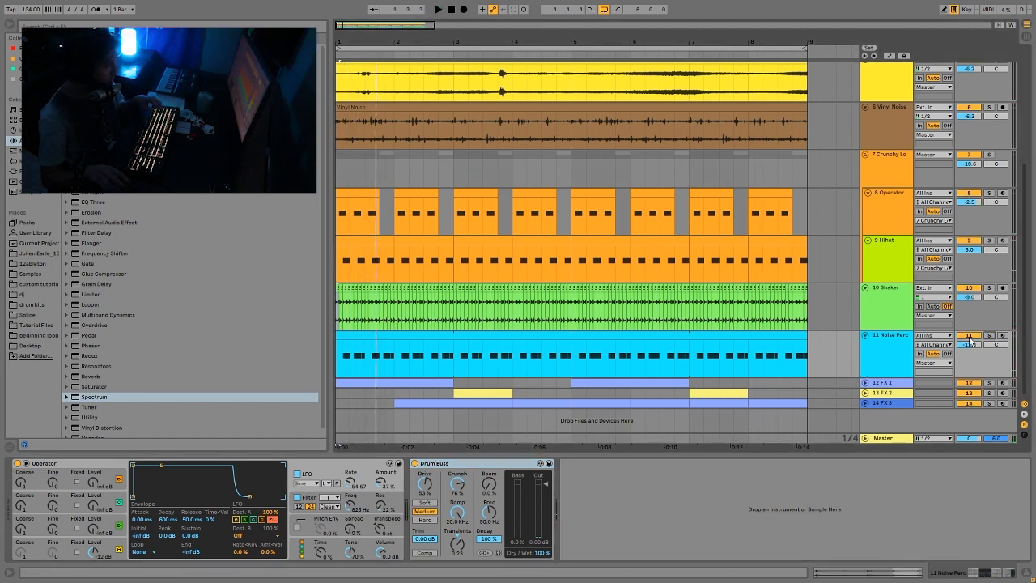
click(903, 350)
key(space)
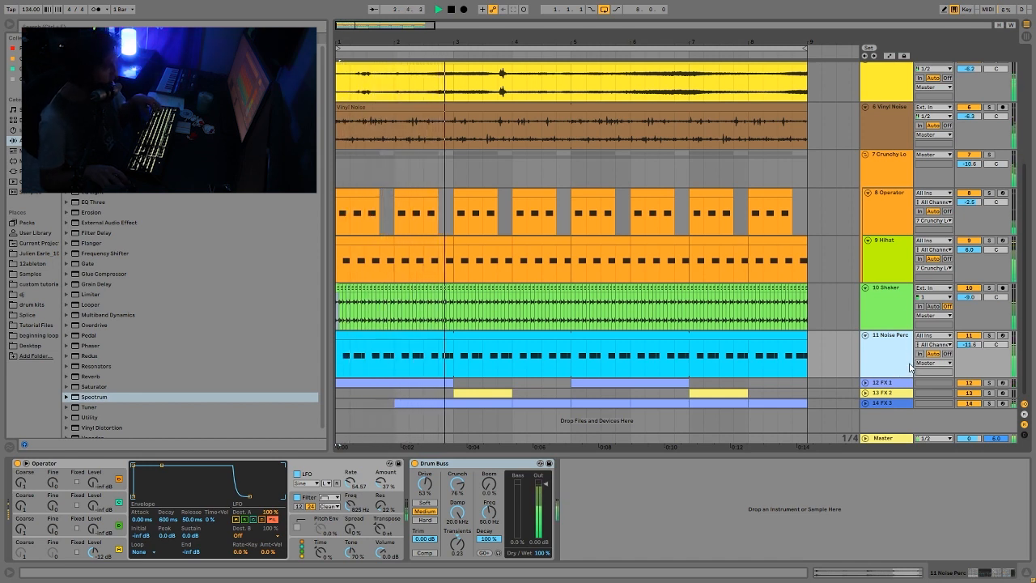
click(989, 335)
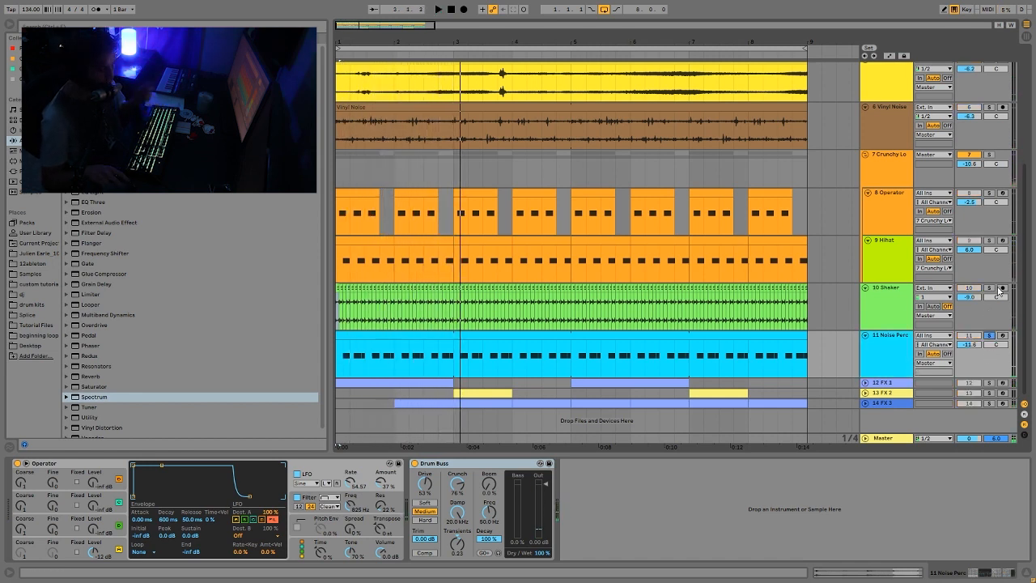
key(space)
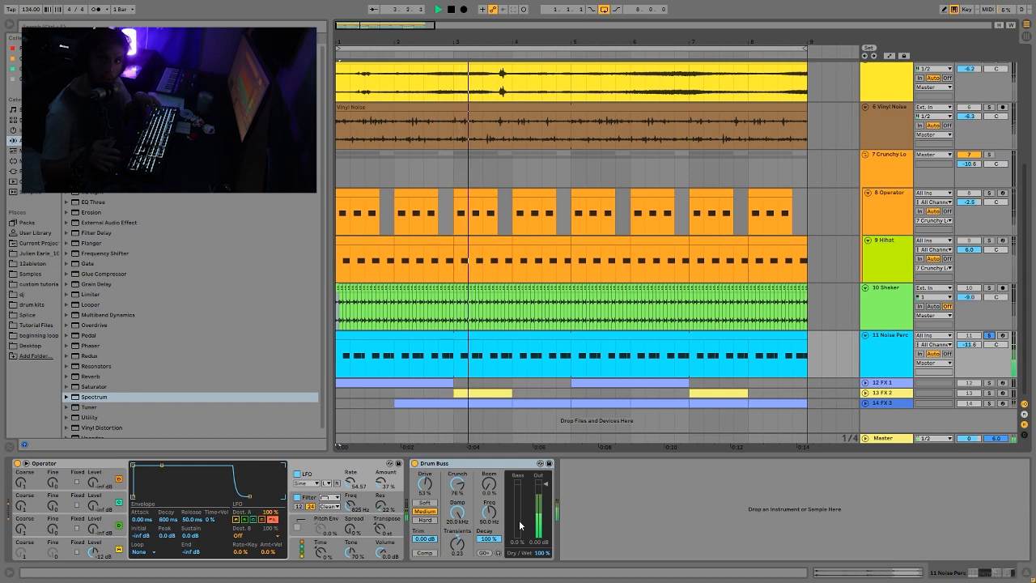
key(space)
Step: Solo the FX 1, FX 2 and FX 3 tracks, unfold them, and play them together
click(883, 382)
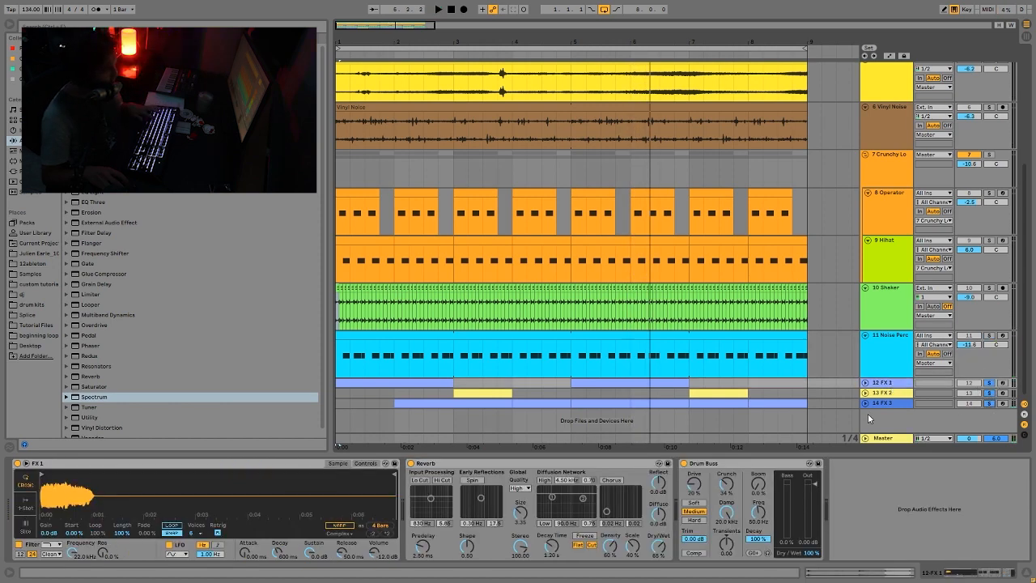
key(space)
click(865, 393)
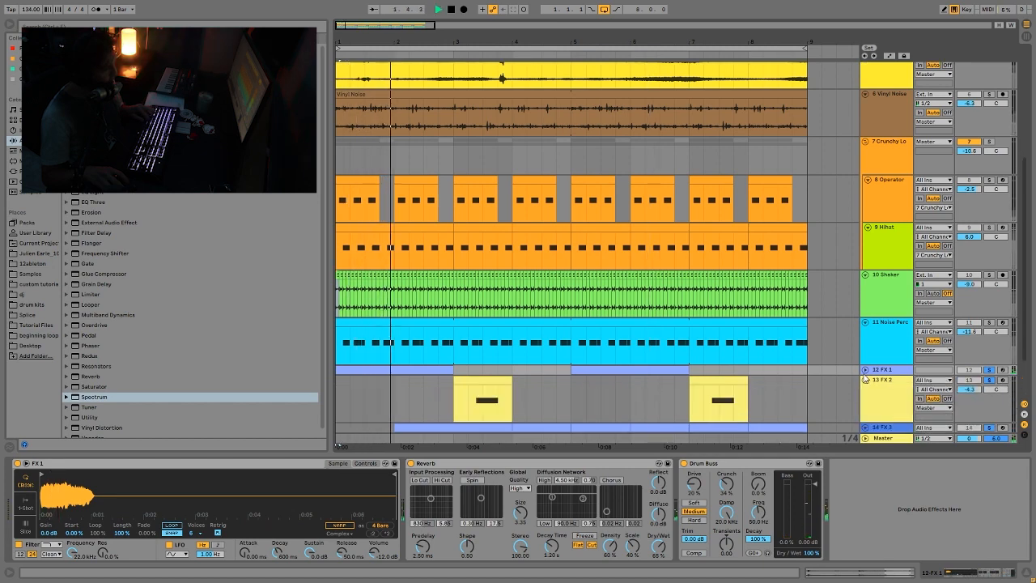
click(865, 370)
scroll(868, 375, down, 3)
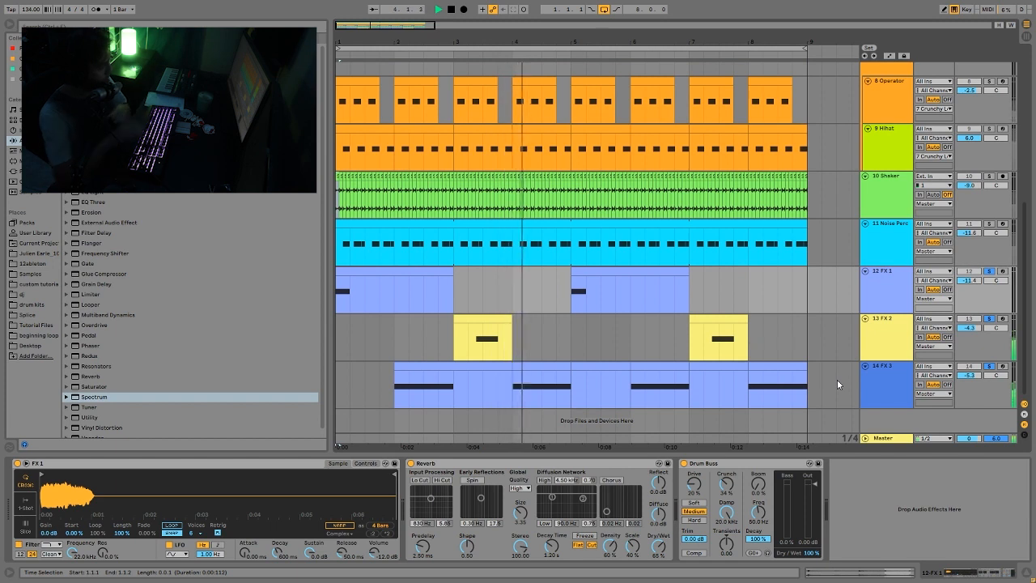
key(space)
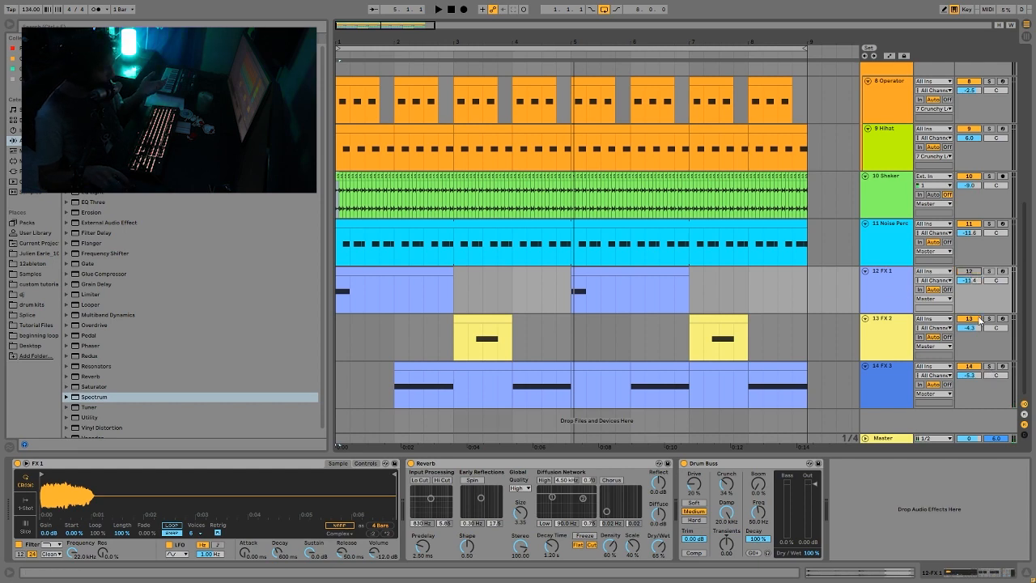
Step: Play the full mix with all tracks unsoloed while looking over the arrangement from Deep Percussion down to the FX tracks
scroll(971, 368, up, 10)
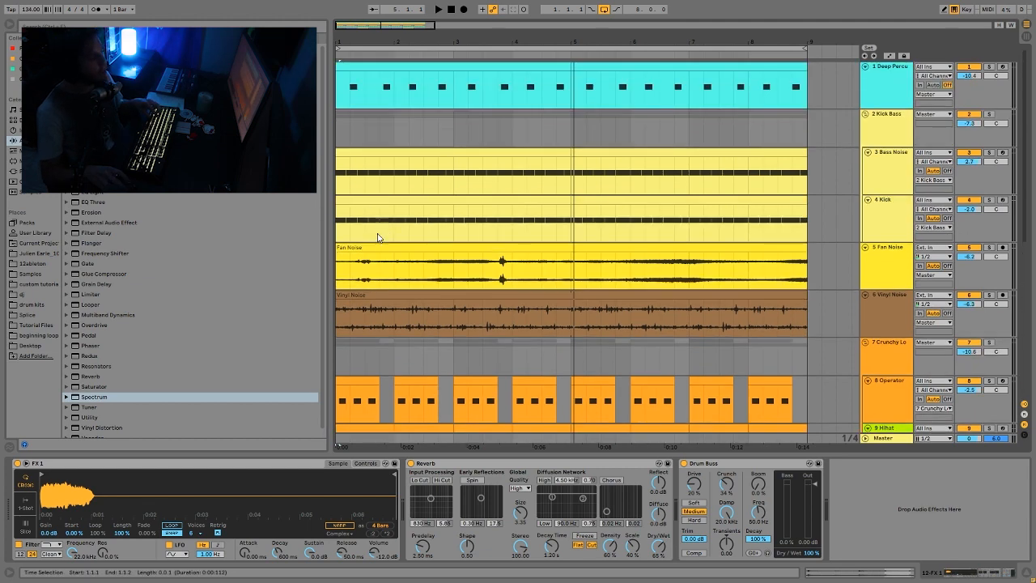
key(space)
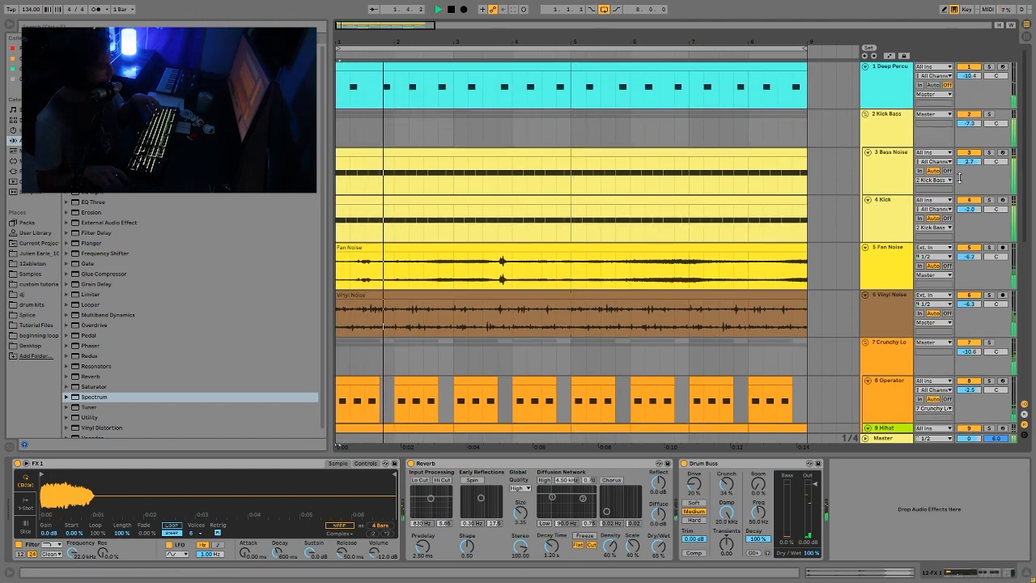
scroll(833, 330, down, 10)
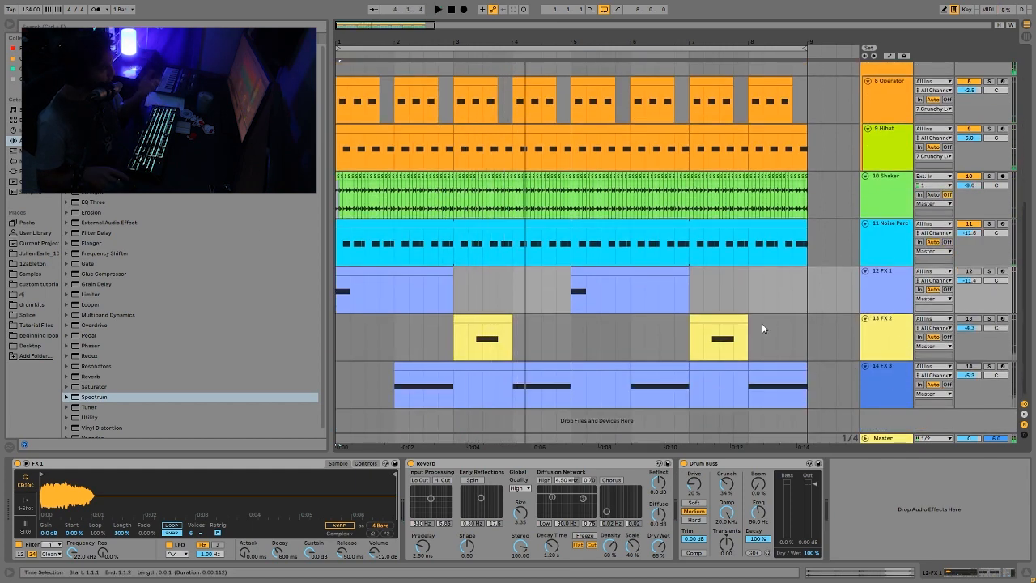
key(space)
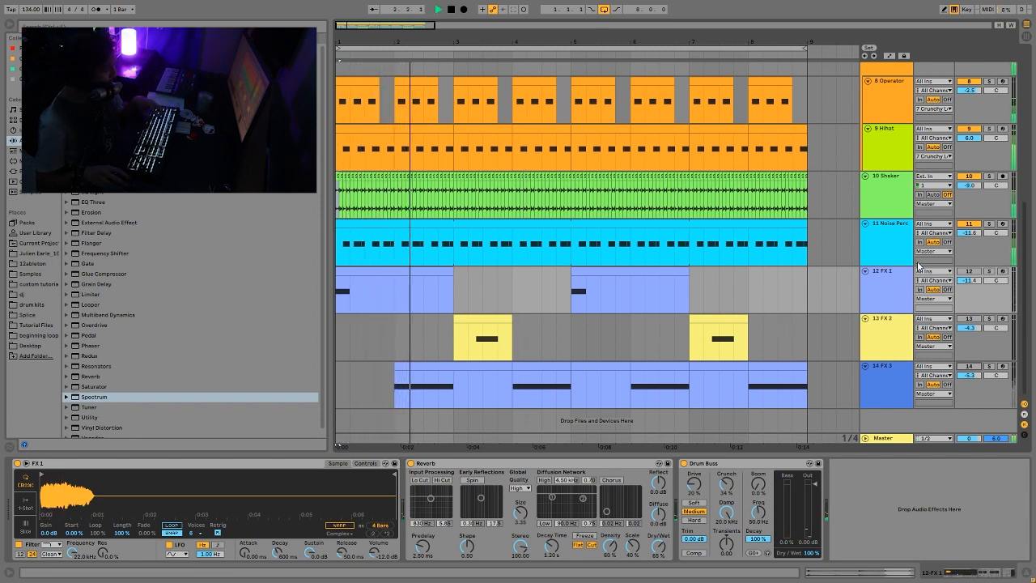
key(space)
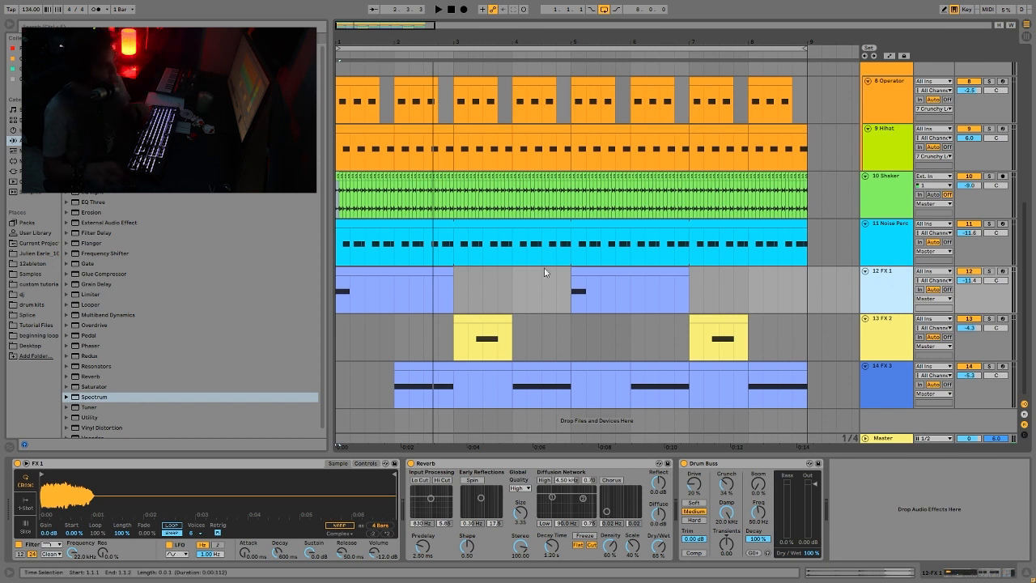
Step: Select the first FX 1 clip and play the full mix while viewing the FX 1, FX 2 and FX 3 device chains
drag(455, 296, 278, 303)
drag(387, 393, 518, 389)
click(354, 271)
key(space)
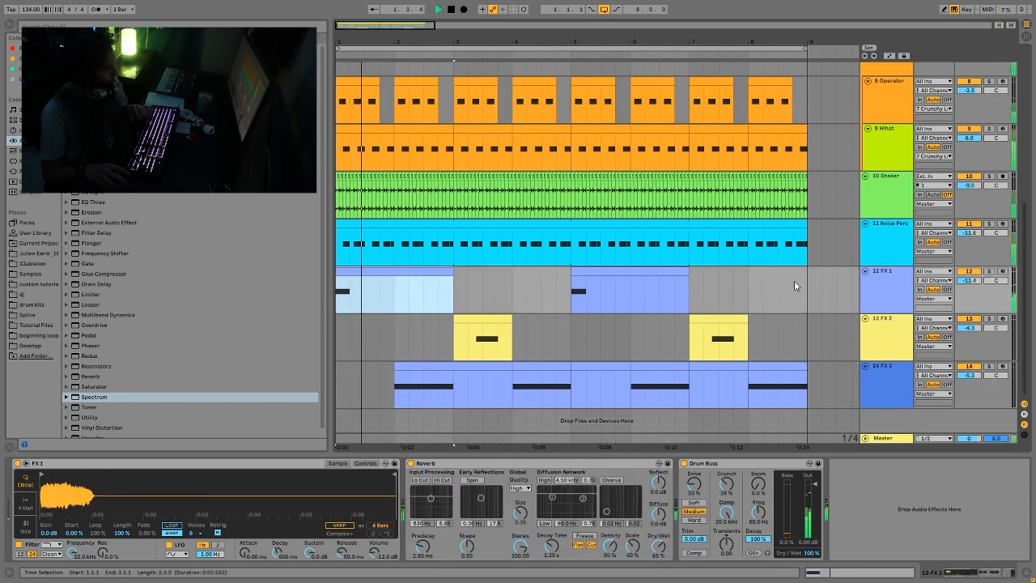
click(900, 340)
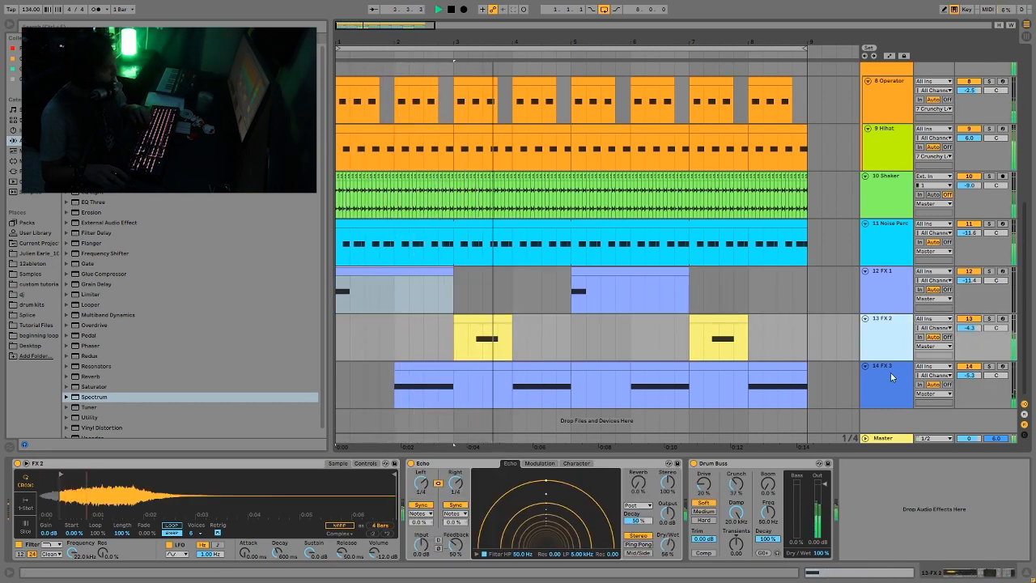
click(891, 377)
key(space)
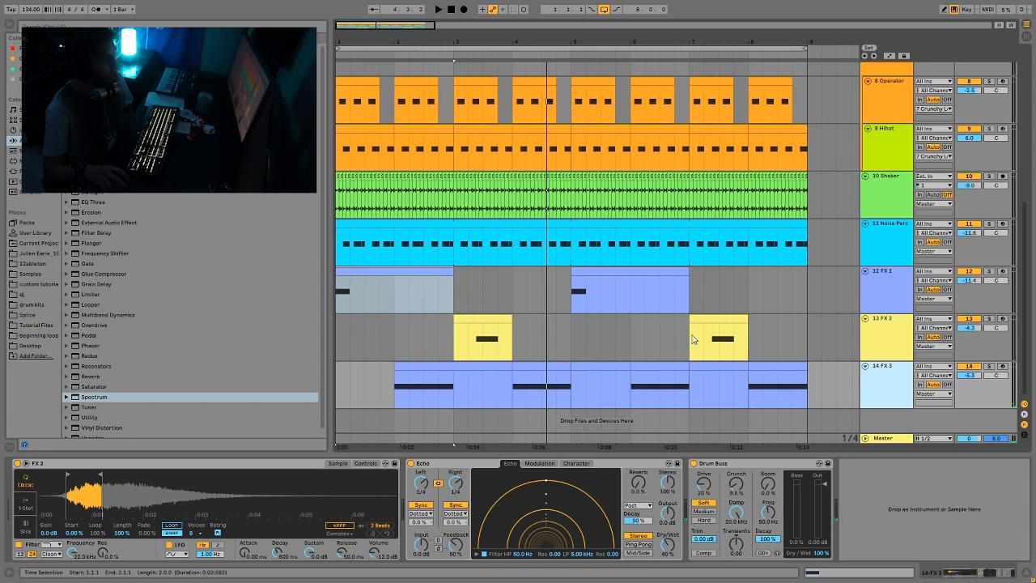
Step: Review the Noise Perc devices and replay the full mix while viewing the devices of FX 1, FX 3 and FX 2
scroll(684, 321, up, 5)
click(887, 361)
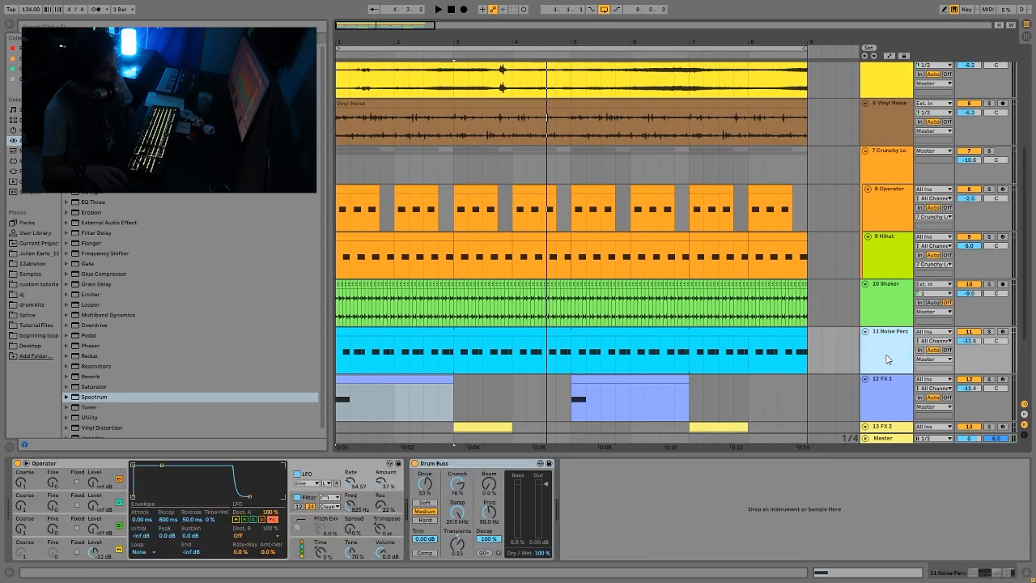
scroll(782, 283, down, 5)
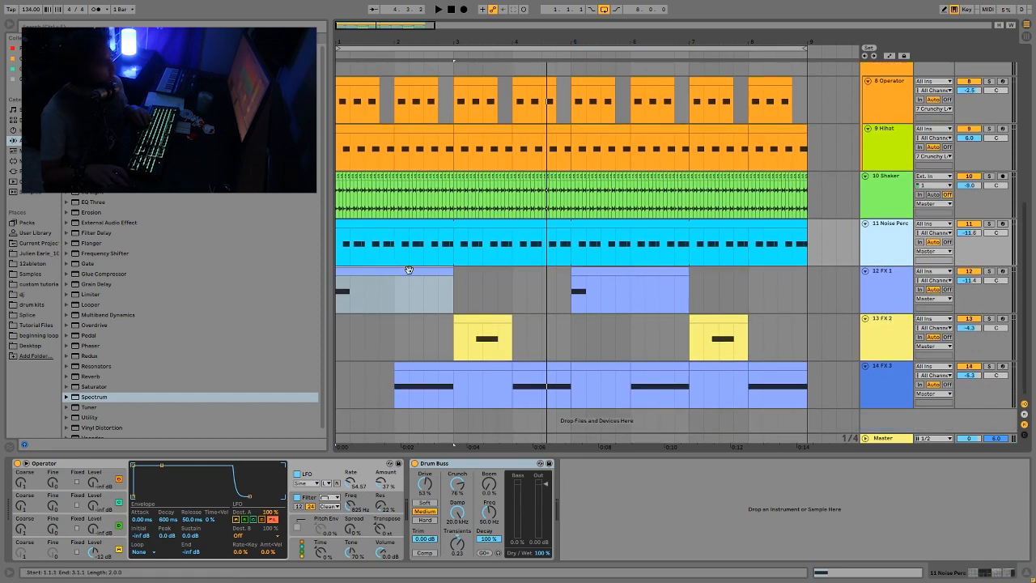
click(408, 270)
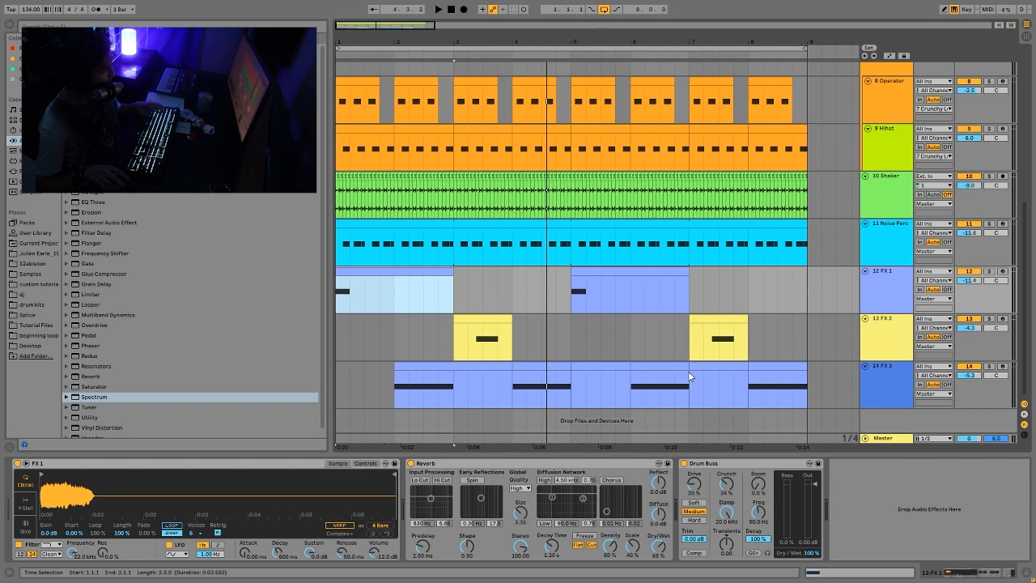
key(space)
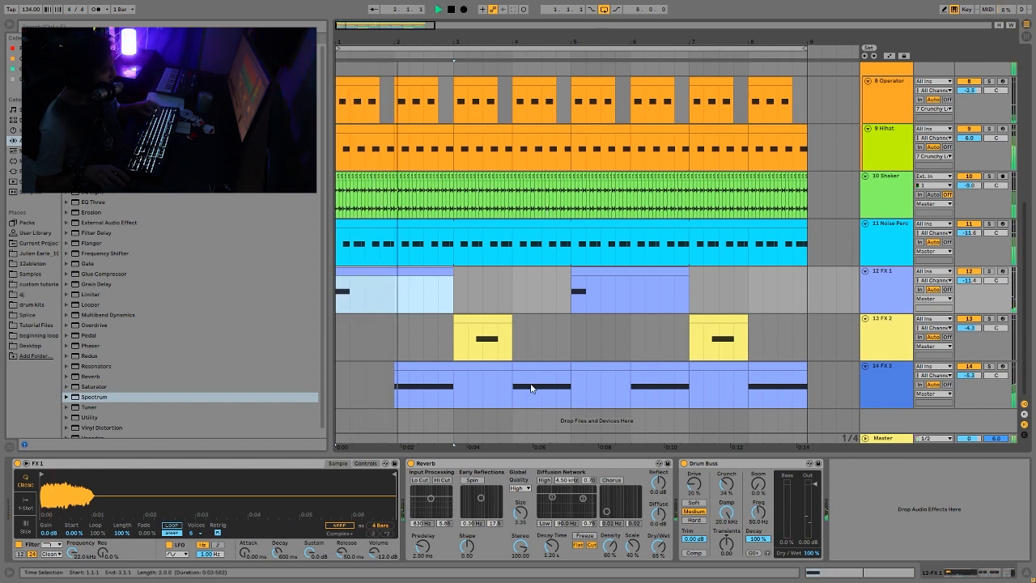
click(868, 367)
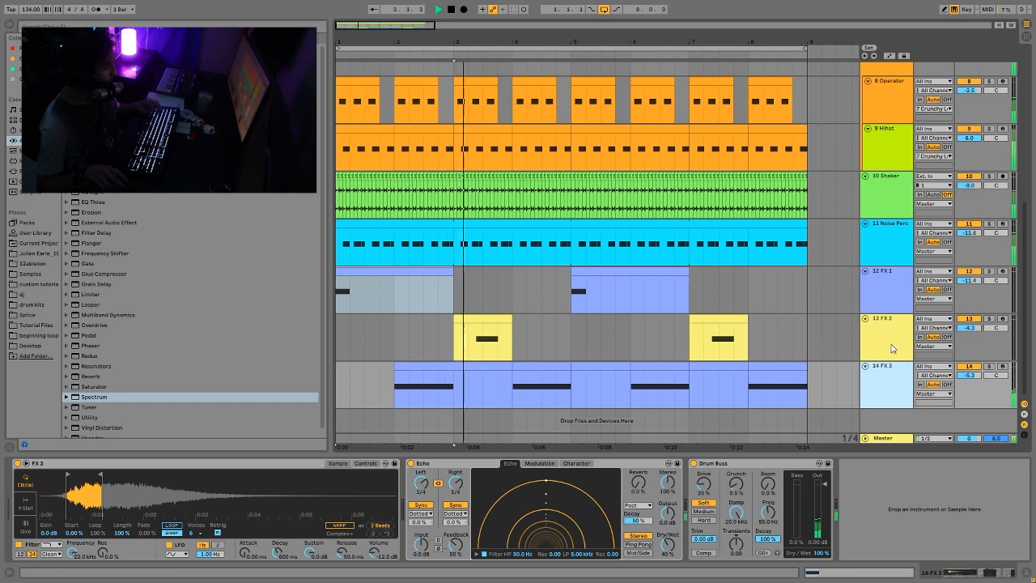
click(893, 348)
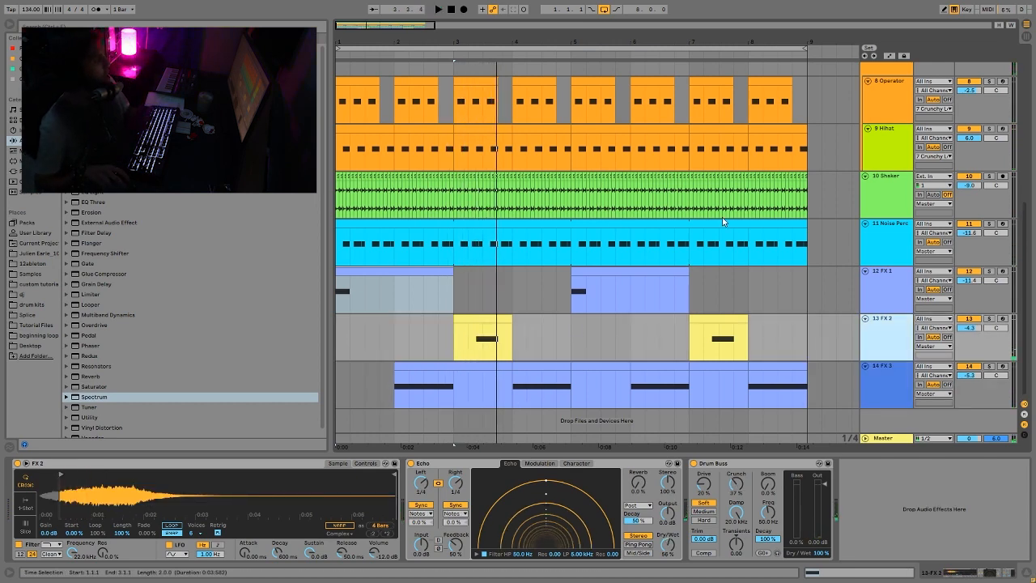
Step: Compare the samples and effects on the three FX tracks: Reverb on FX 1 with Echo on FX 2 and FX 3
click(896, 275)
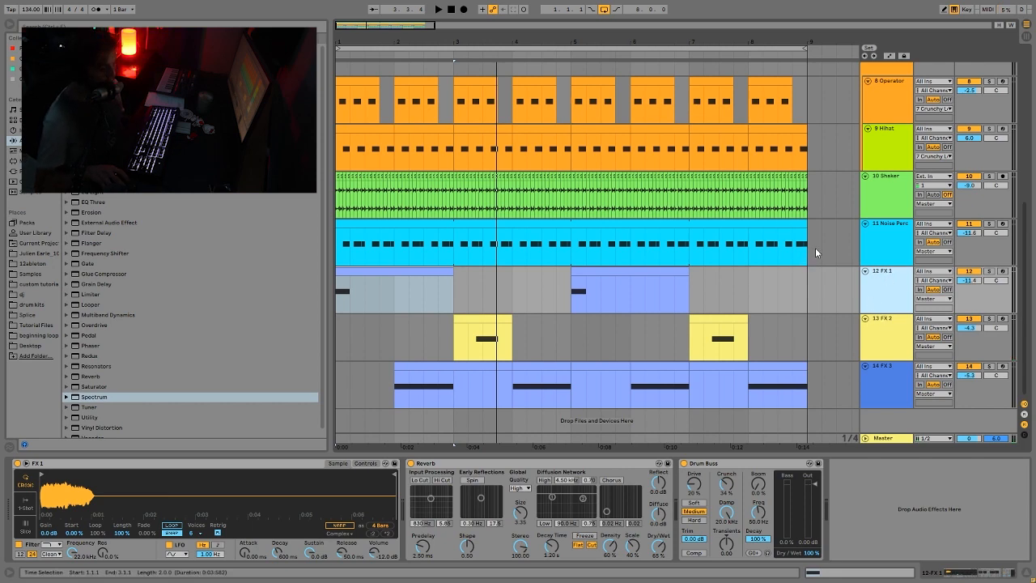
click(873, 346)
click(888, 282)
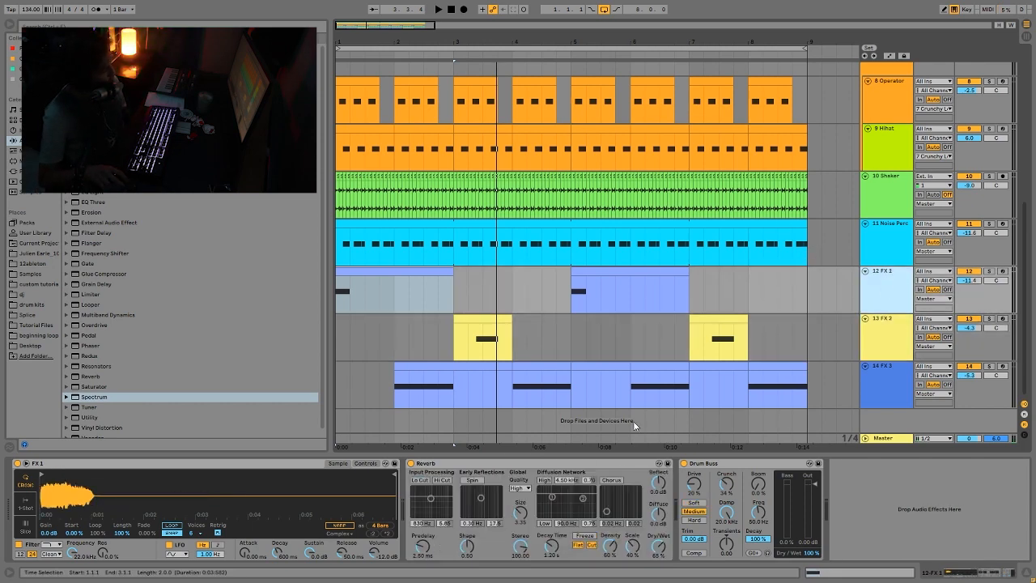
click(897, 353)
click(885, 378)
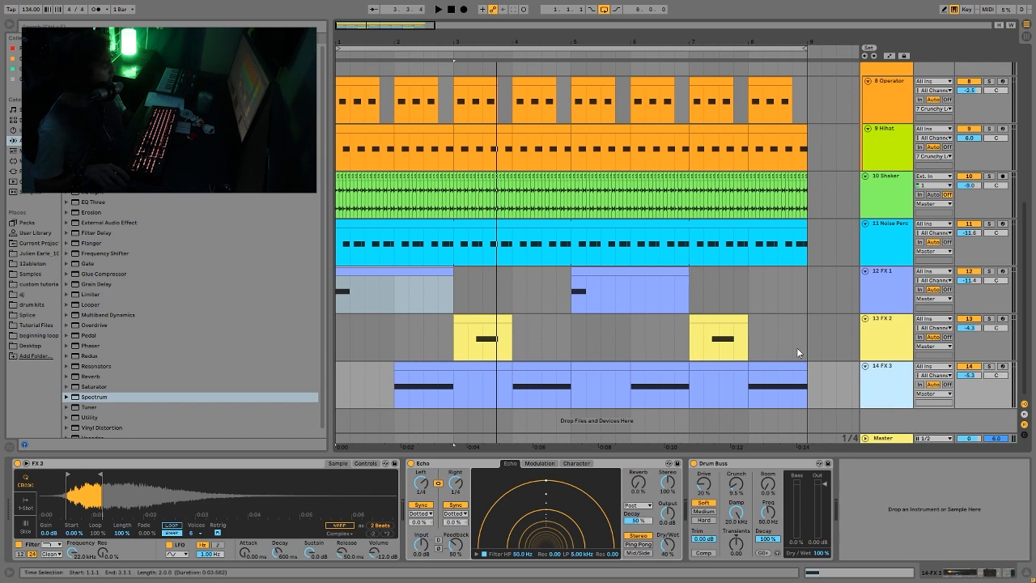
click(894, 342)
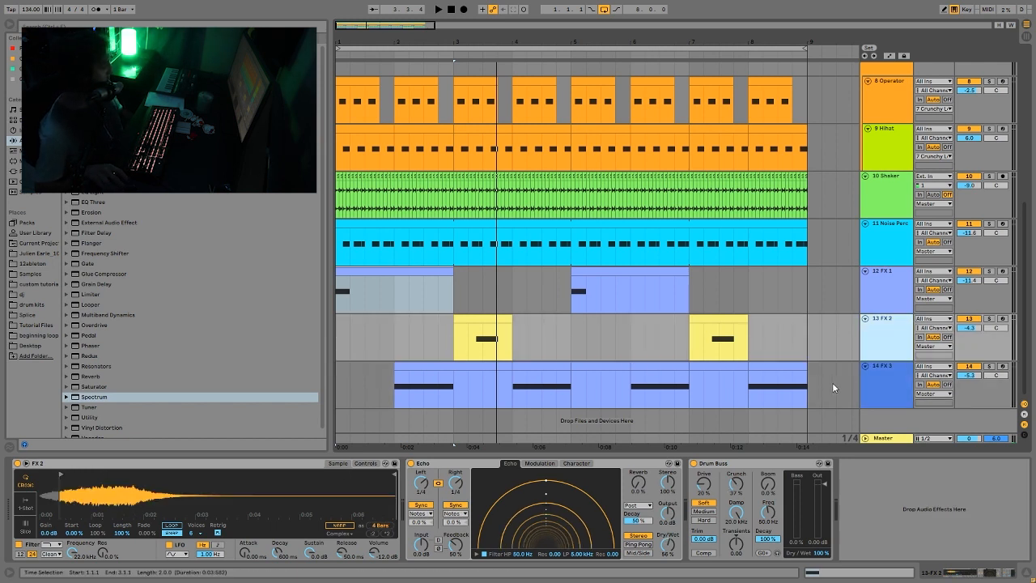
click(884, 378)
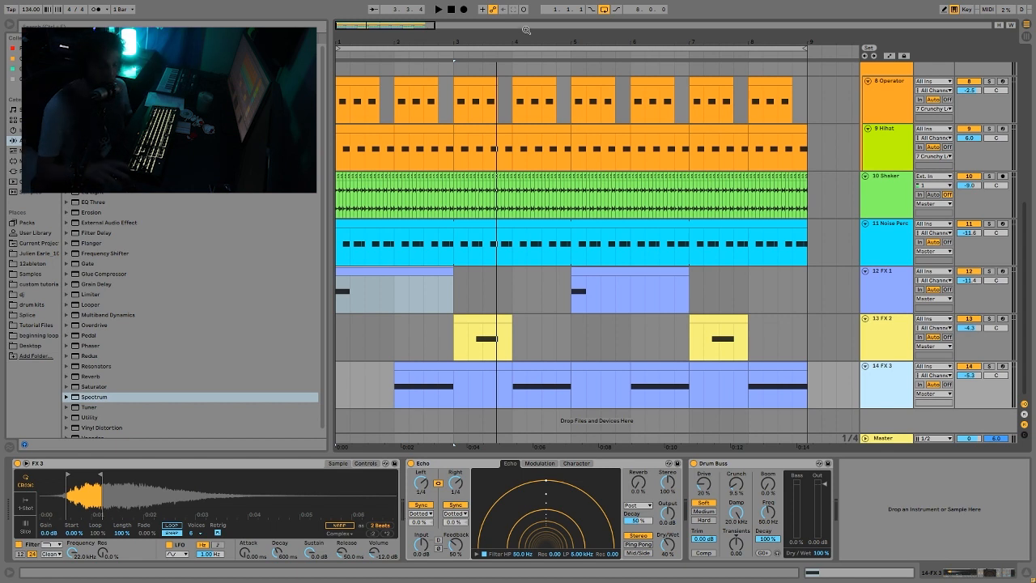
Step: Select the first FX 3 clip, from bar 2 to bar 4, and play the full mix to hear it in context
click(421, 375)
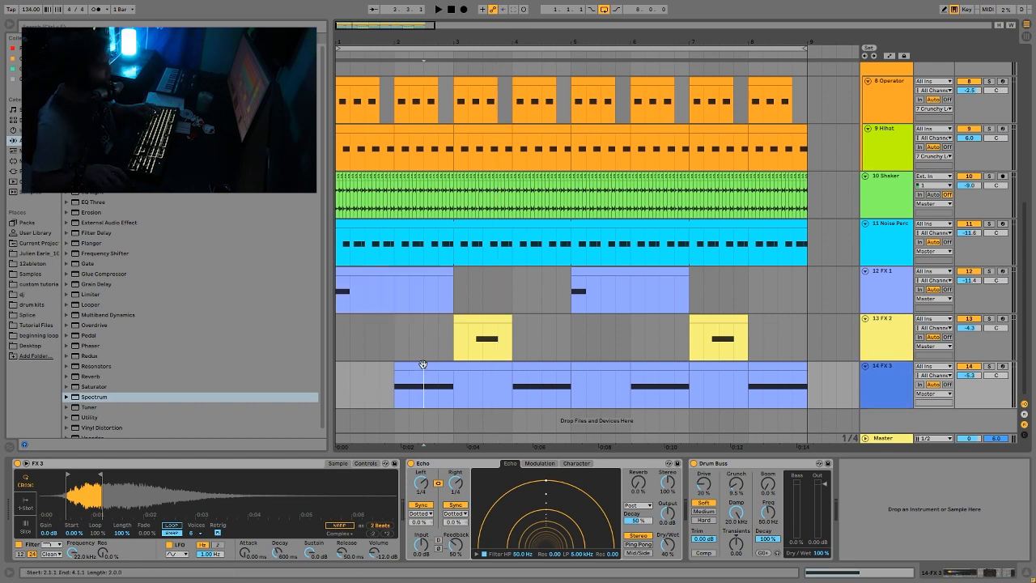
drag(423, 364, 504, 380)
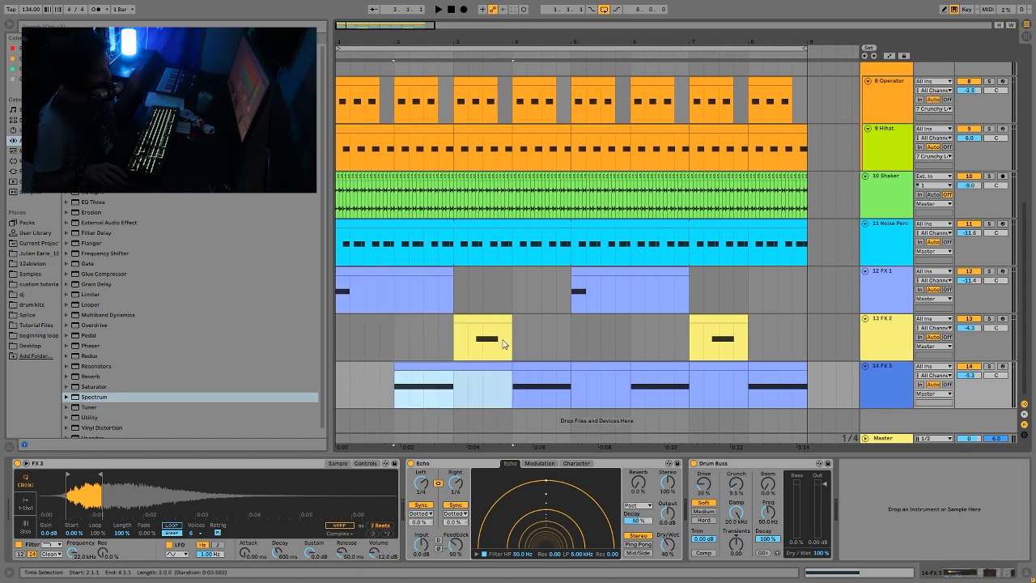
key(space)
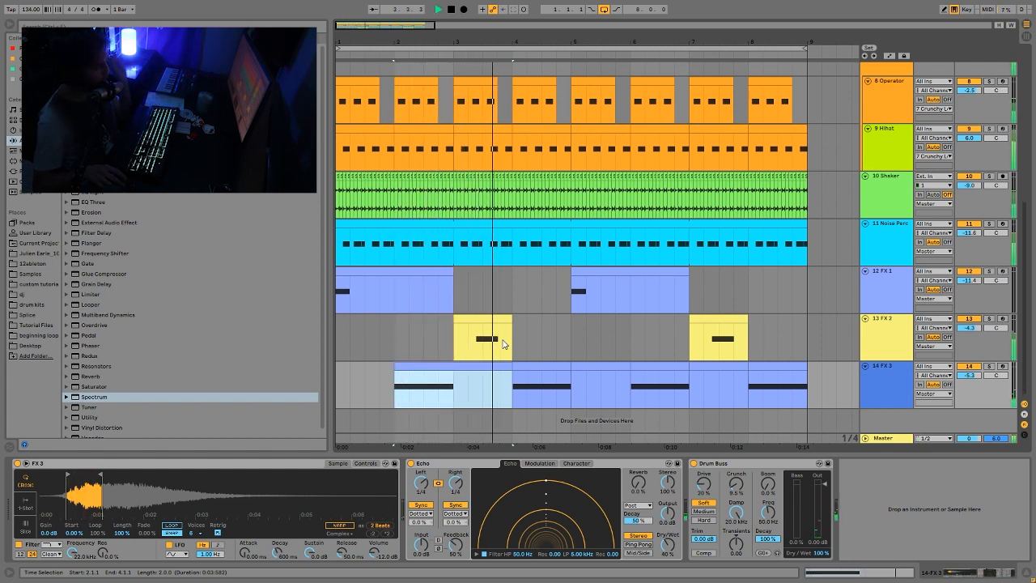
key(space)
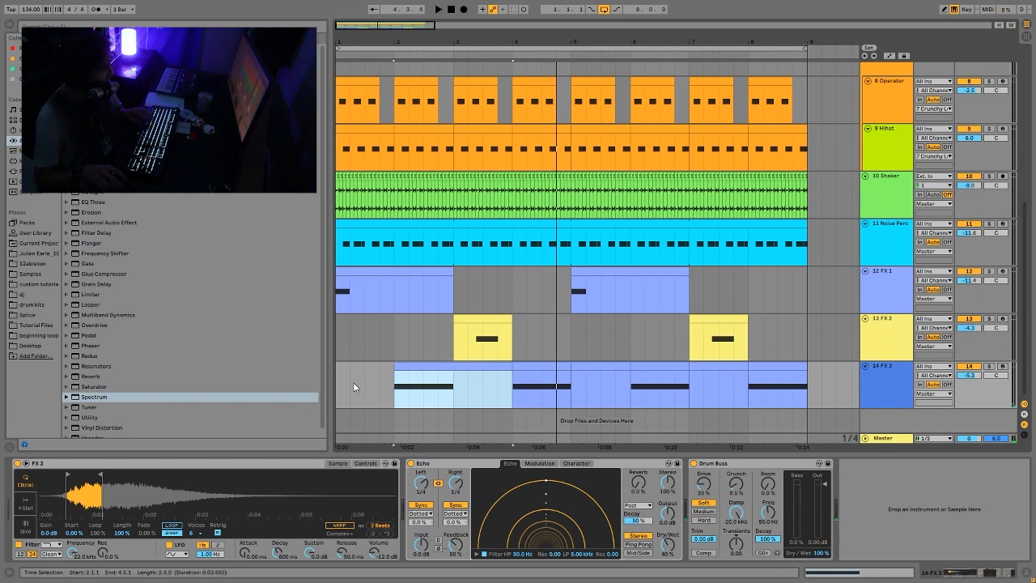
key(space)
scroll(563, 333, up, 1)
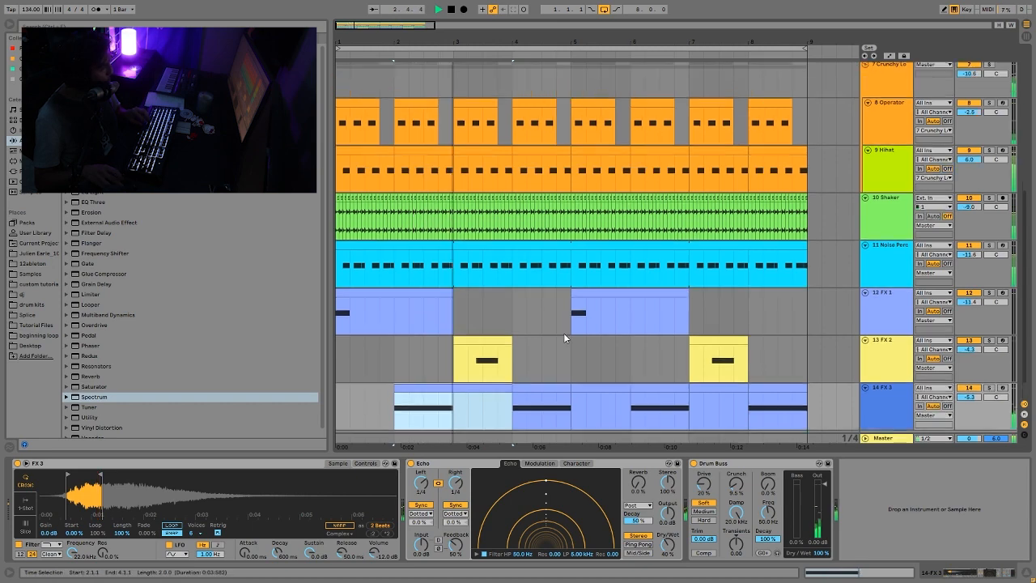
Step: Turn off loop playback and collapse all tracks and groups in the arrangement to their minimum height
scroll(565, 328, up, 5)
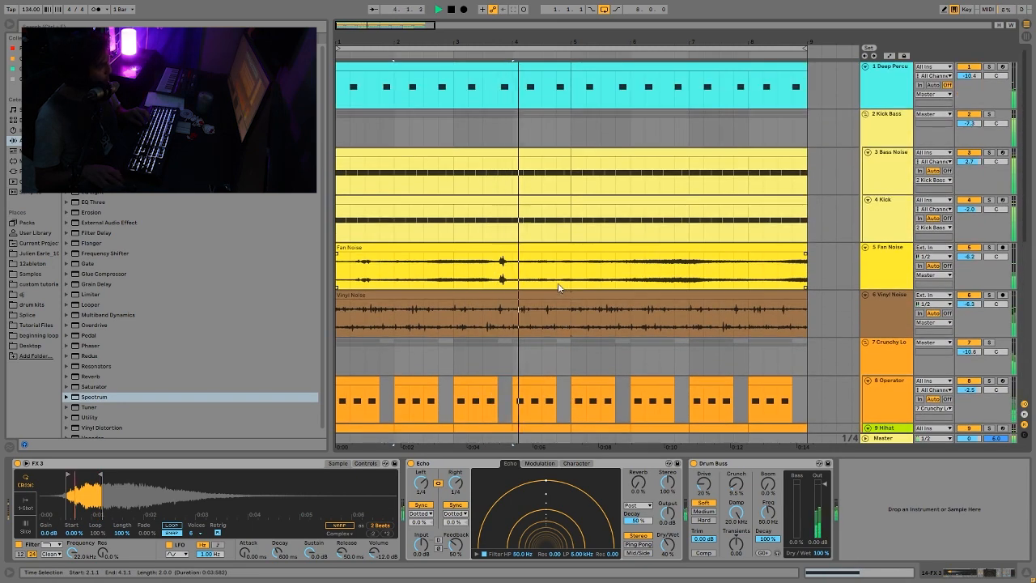
click(603, 9)
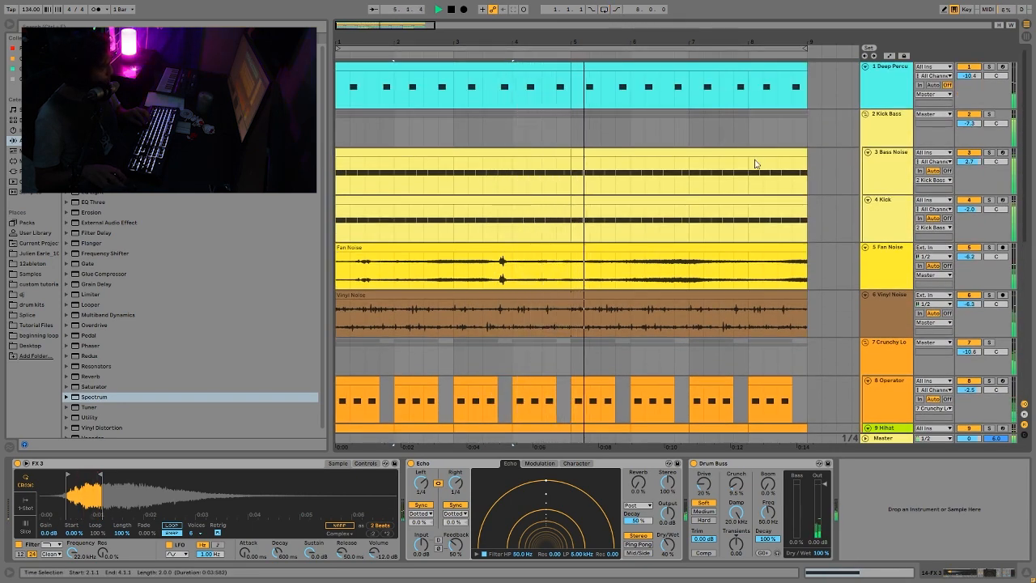
click(889, 144)
key(ctrl+a)
key(u)
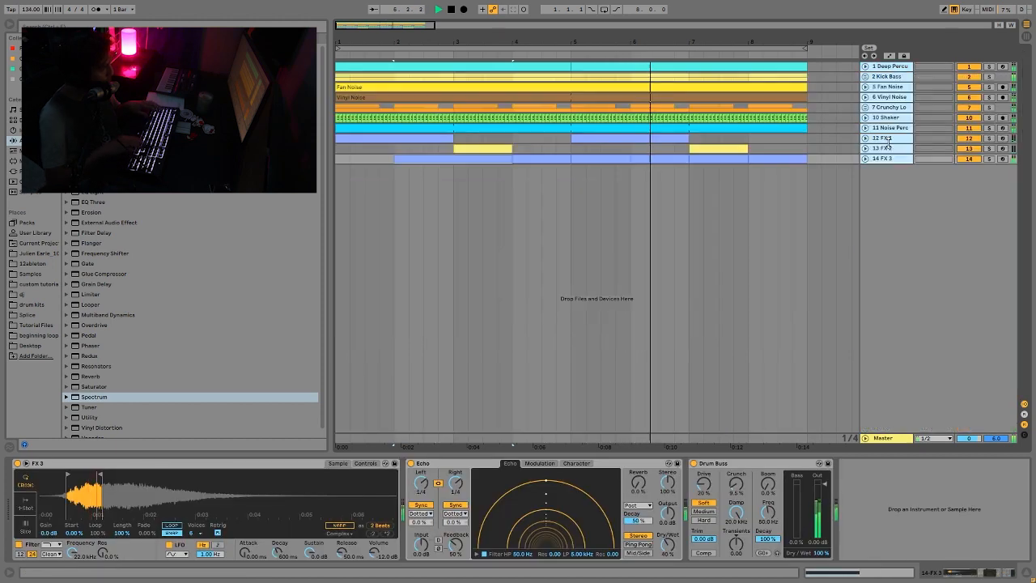
Step: Unfold the Crunchy Loop group to reveal its Operator and Hihat tracks, keeping both tracks collapsed
key(Up)
key(Up)
key(Up)
key(Up)
key(Up)
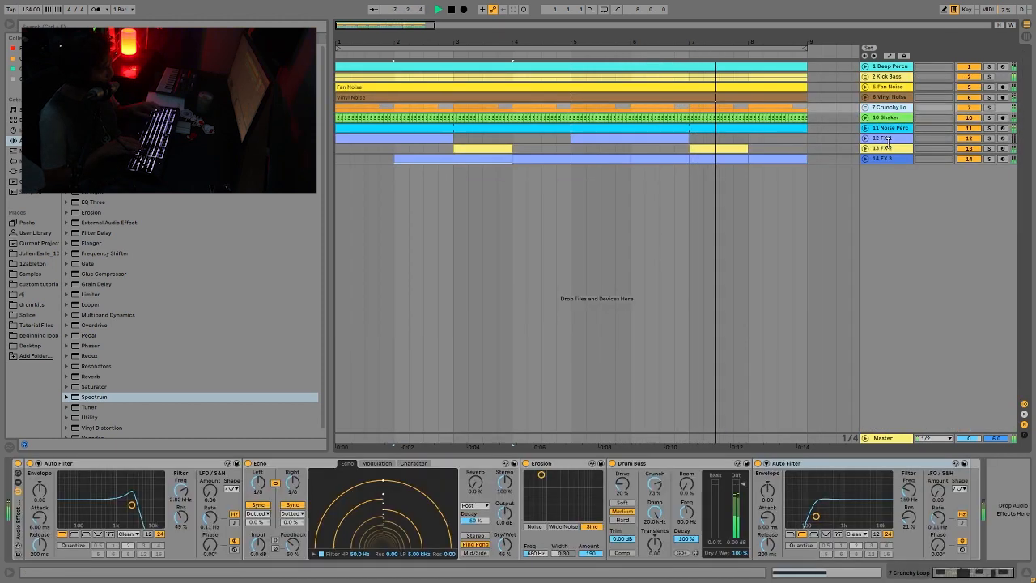
key(u)
key(Down)
key(u)
key(Down)
key(u)
Step: Unfold the Kick Bass group to reveal Bass Noise and Kick, and select the Kick track
key(Up)
key(Up)
key(Up)
key(Up)
key(Up)
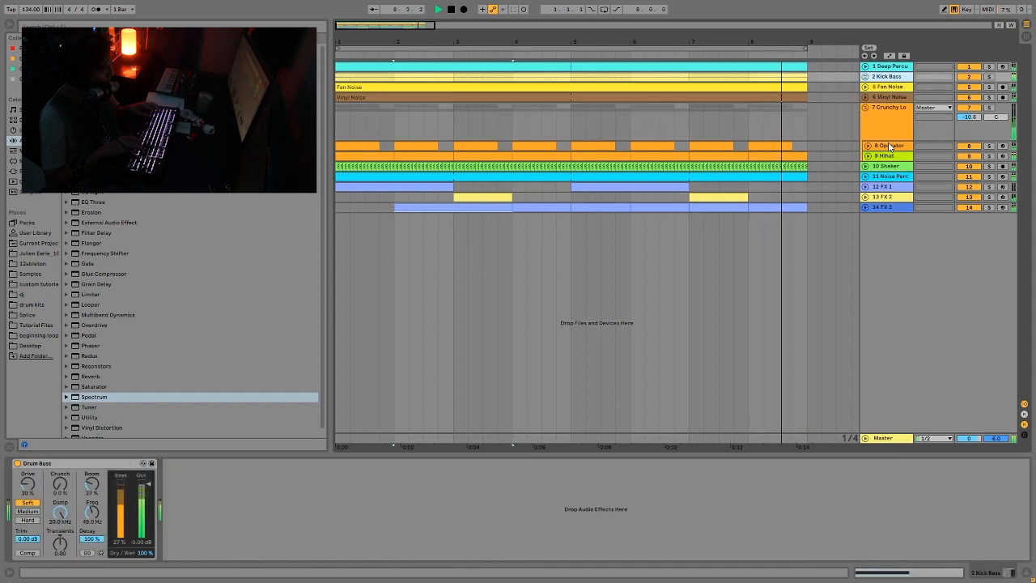
key(u)
key(Down)
key(Down)
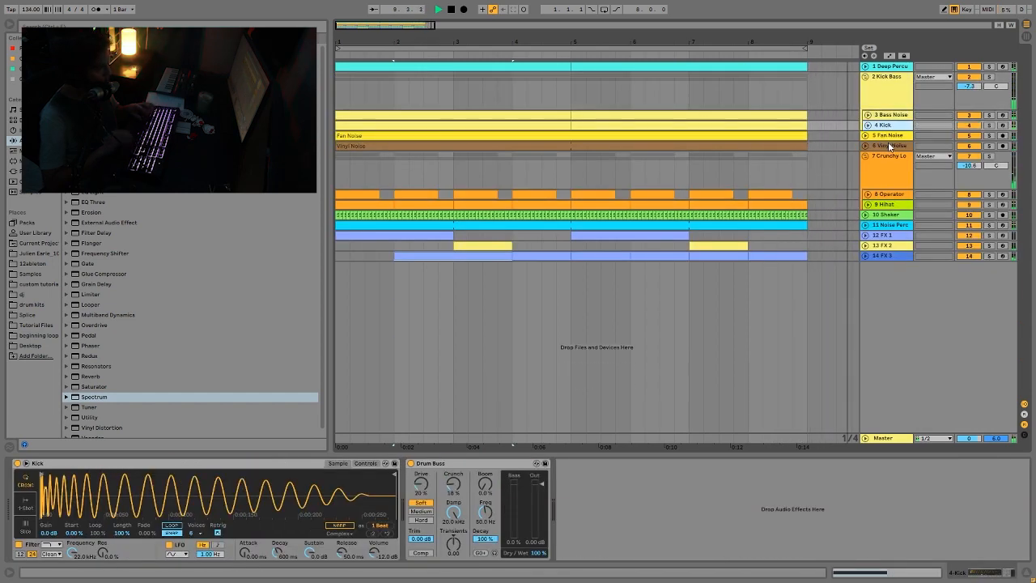